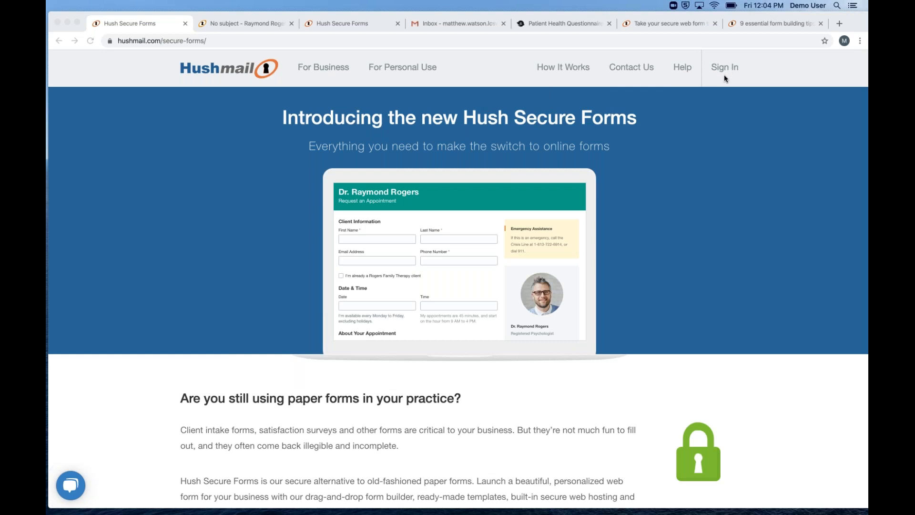
# Open the secure Form Builder in its own tab and close the Hushmail inbox tab
pyautogui.click(236, 25)
pyautogui.click(112, 95)
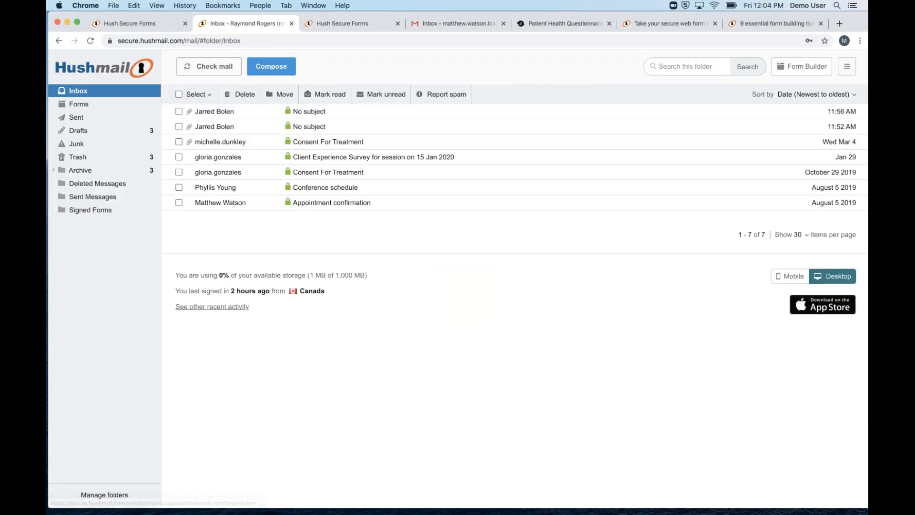
pyautogui.click(793, 71)
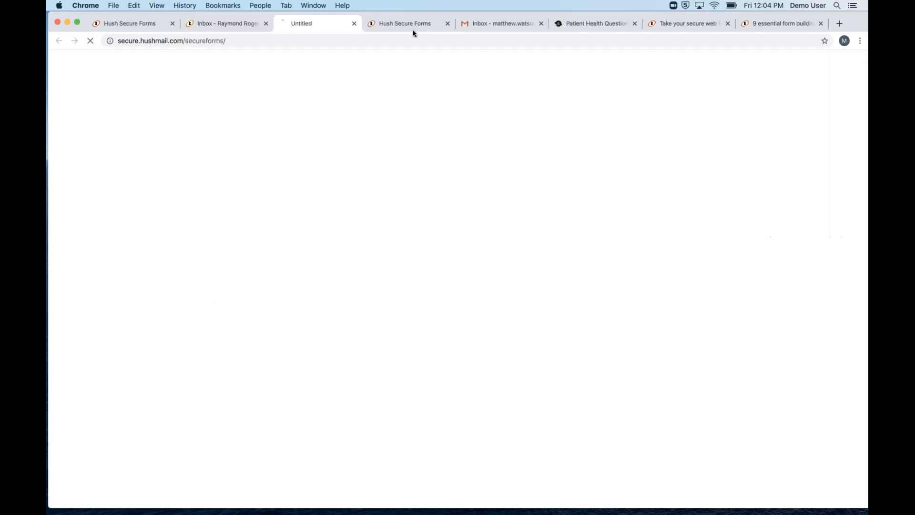
pyautogui.click(265, 24)
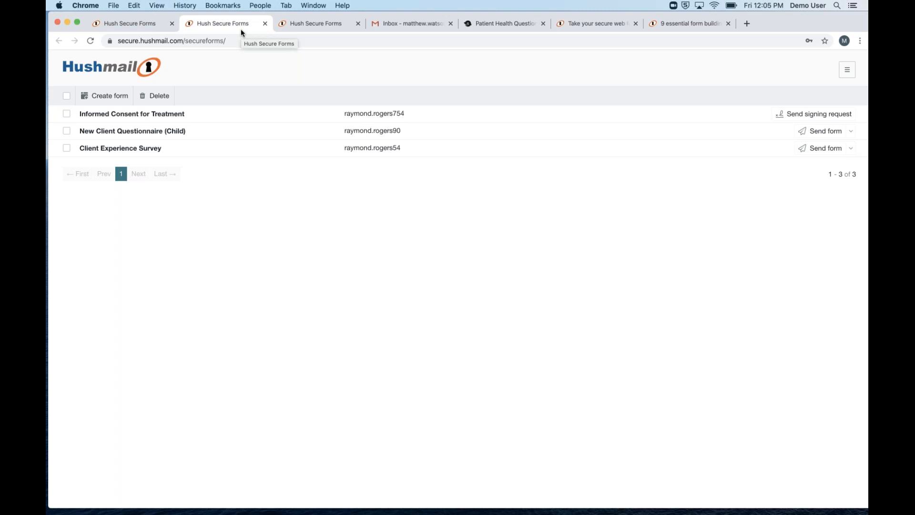
# Start a new form and browse the Healthcare category of templates
pyautogui.click(112, 99)
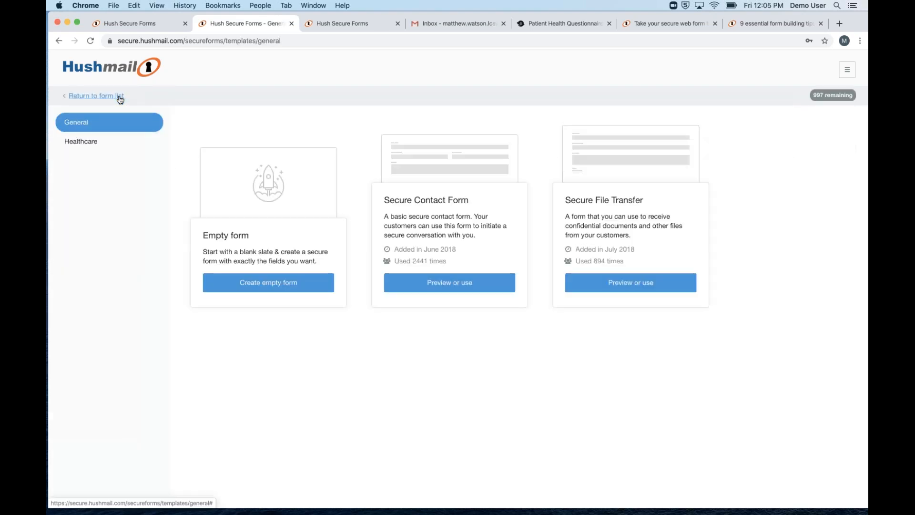
pyautogui.click(82, 144)
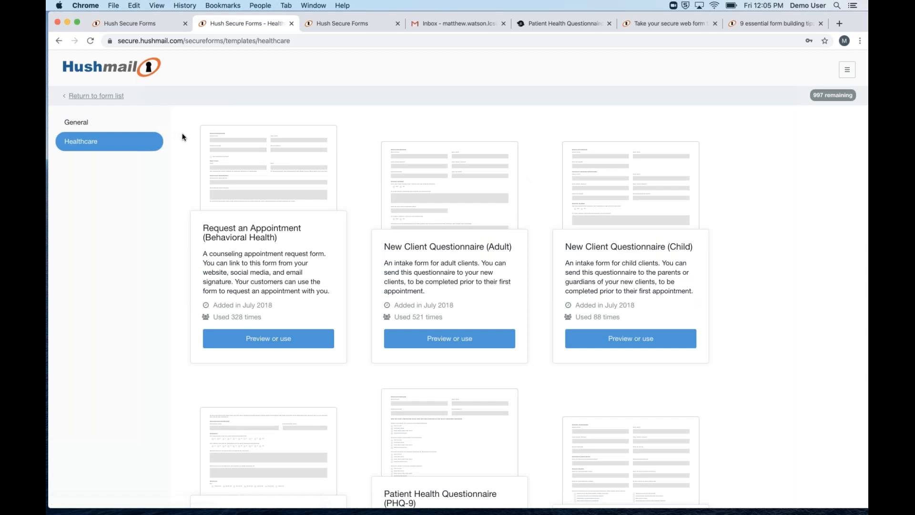
pyautogui.scroll(-3, 188, 139)
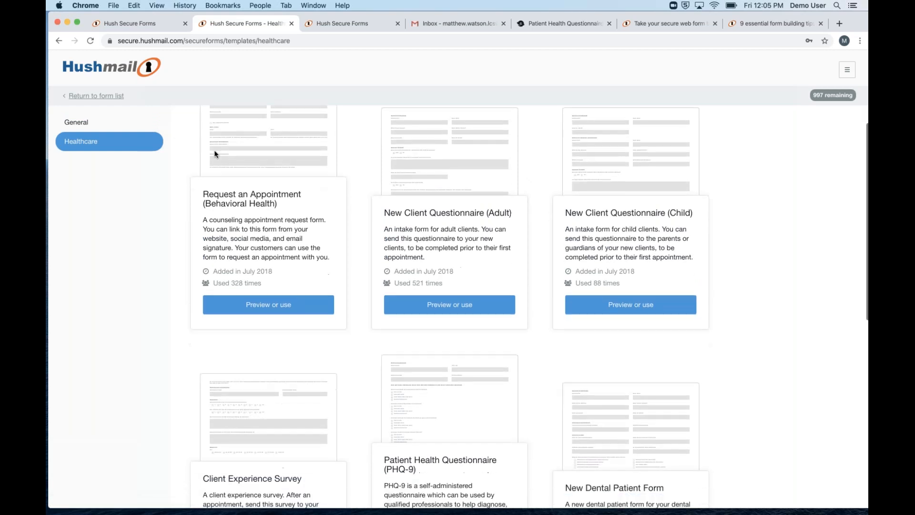
pyautogui.scroll(-3, 457, 305)
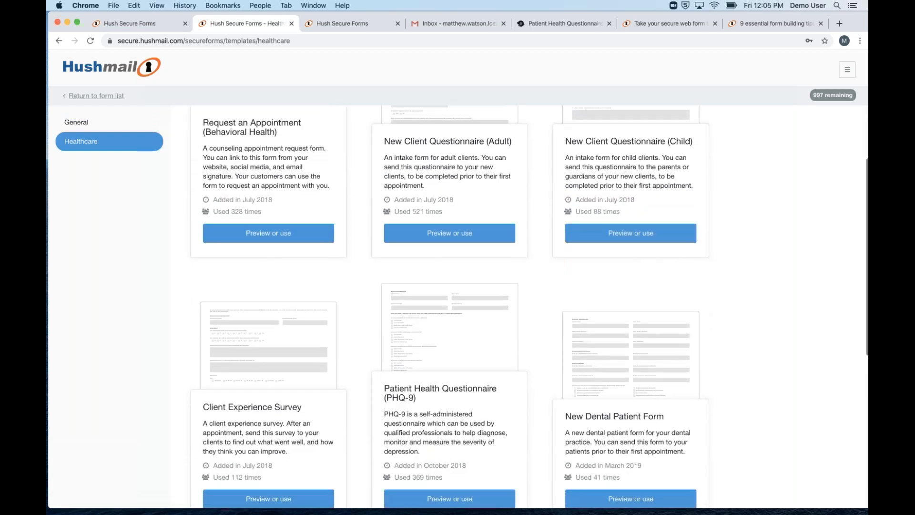
pyautogui.scroll(-5, 425, 241)
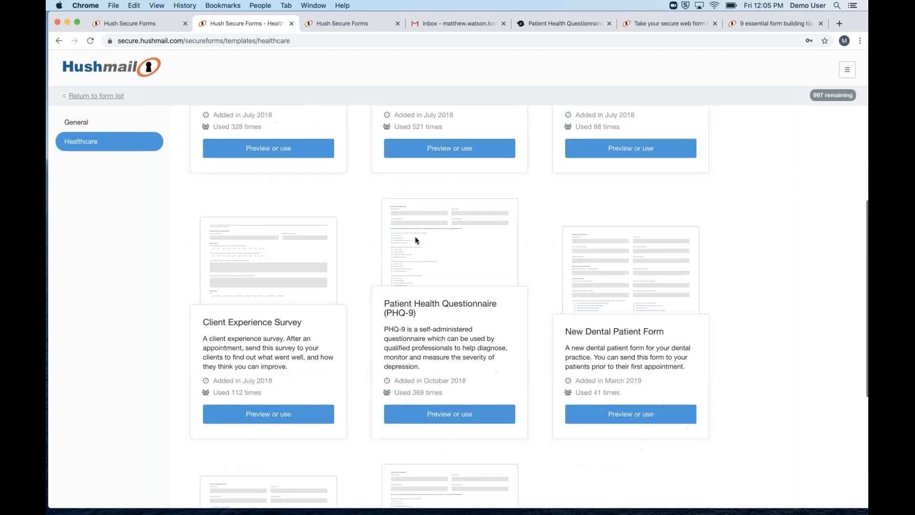
pyautogui.scroll(-1, 425, 241)
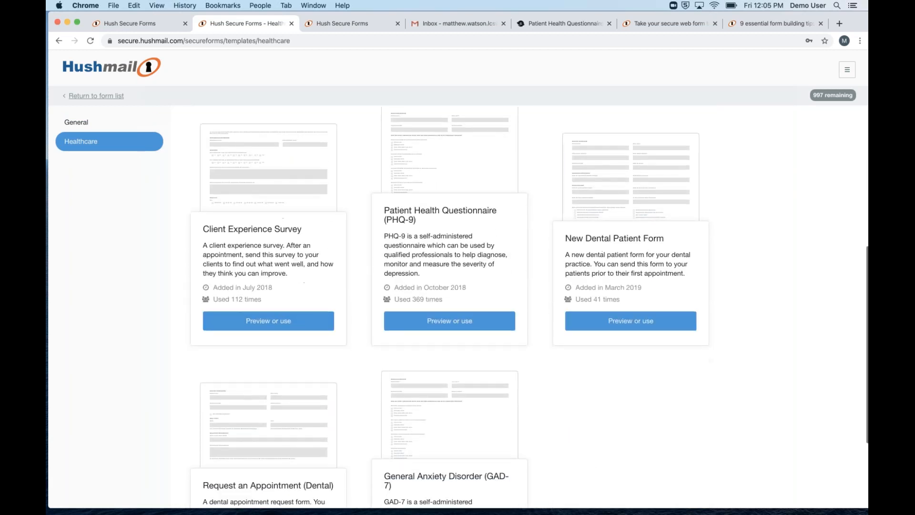
pyautogui.scroll(-1, 436, 217)
pyautogui.scroll(2, 436, 217)
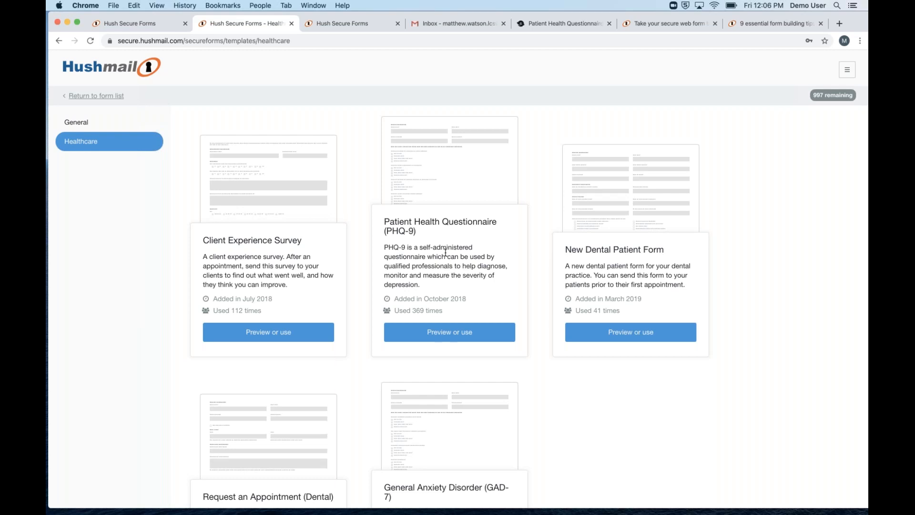
# Find the Patient Health Questionnaire (PHQ-9) card and open its preview
pyautogui.scroll(-2, 443, 249)
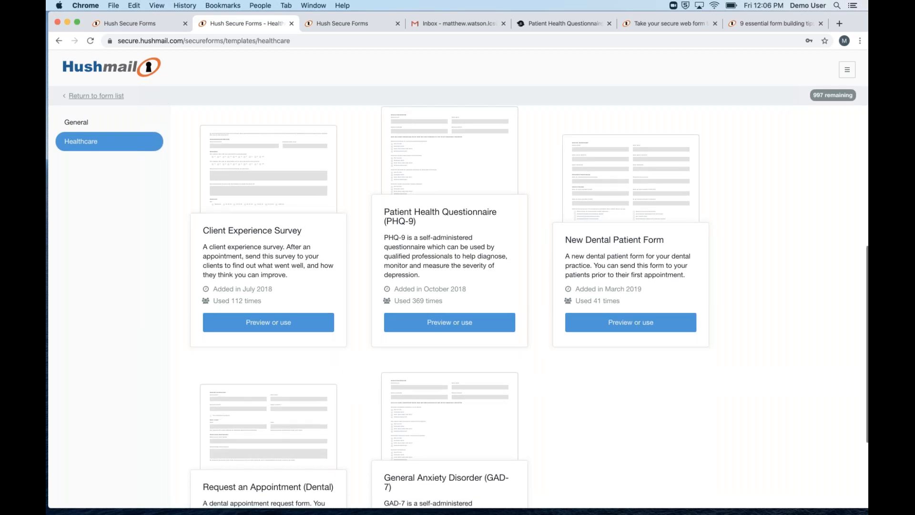
pyautogui.scroll(-1, 444, 248)
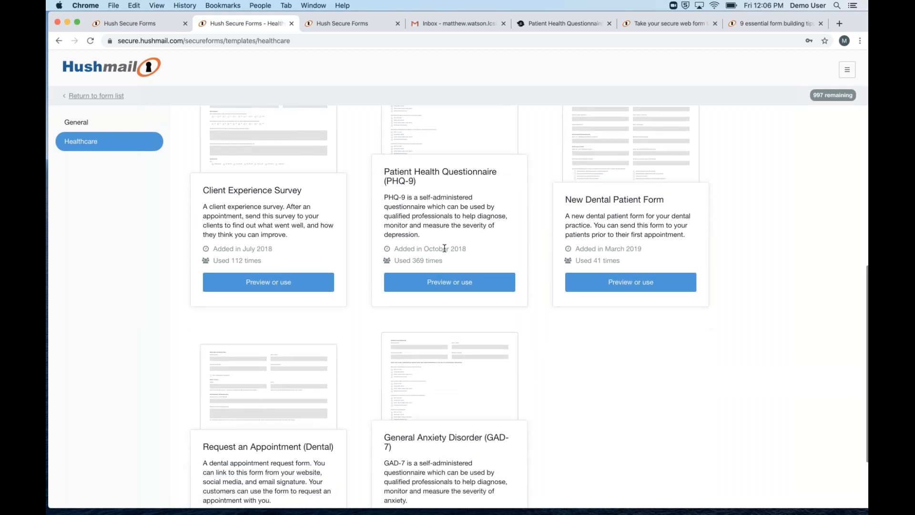
pyautogui.scroll(-3, 445, 248)
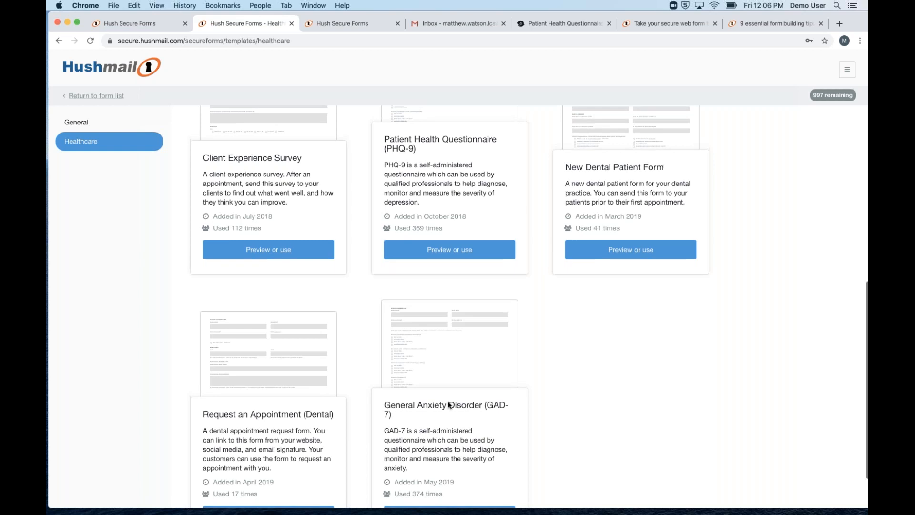
pyautogui.scroll(3, 429, 390)
pyautogui.scroll(1, 466, 380)
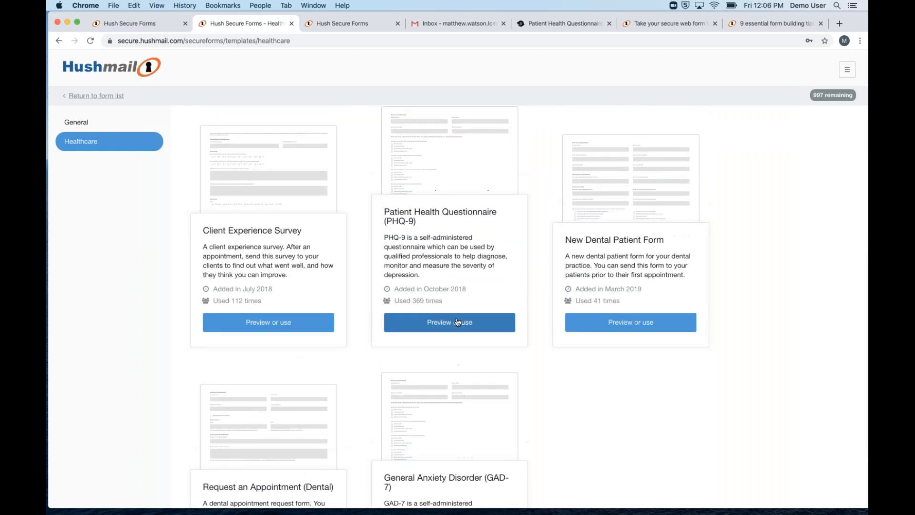
pyautogui.click(453, 322)
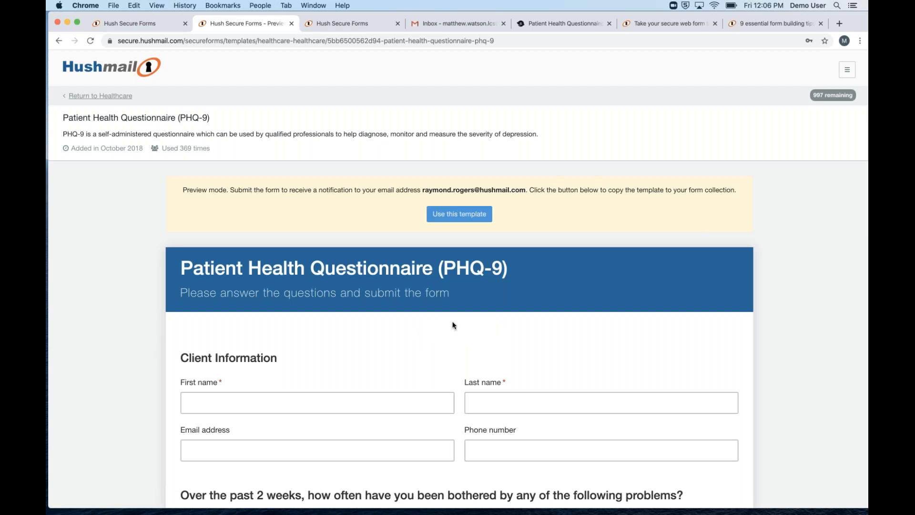
# Review the PHQ-9 preview, then copy the template into the form collection with Use this template
pyautogui.scroll(-6, 457, 324)
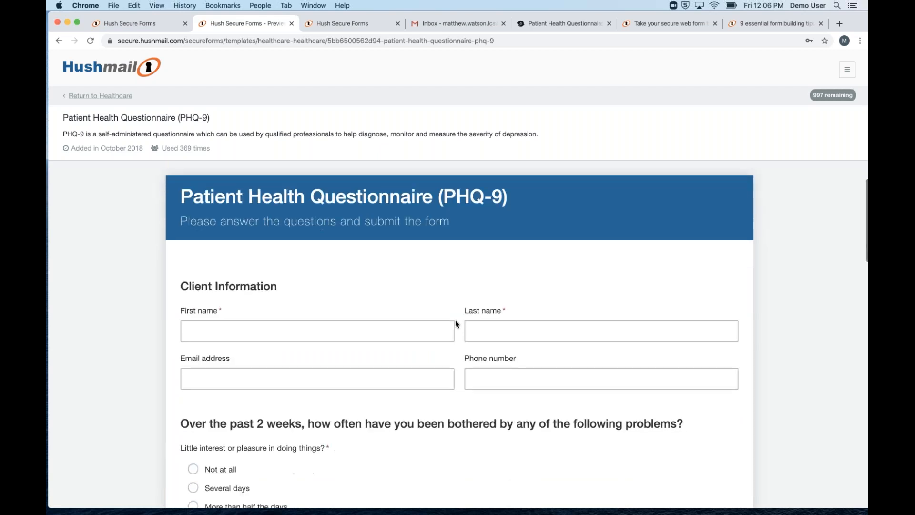
pyautogui.scroll(-3, 401, 313)
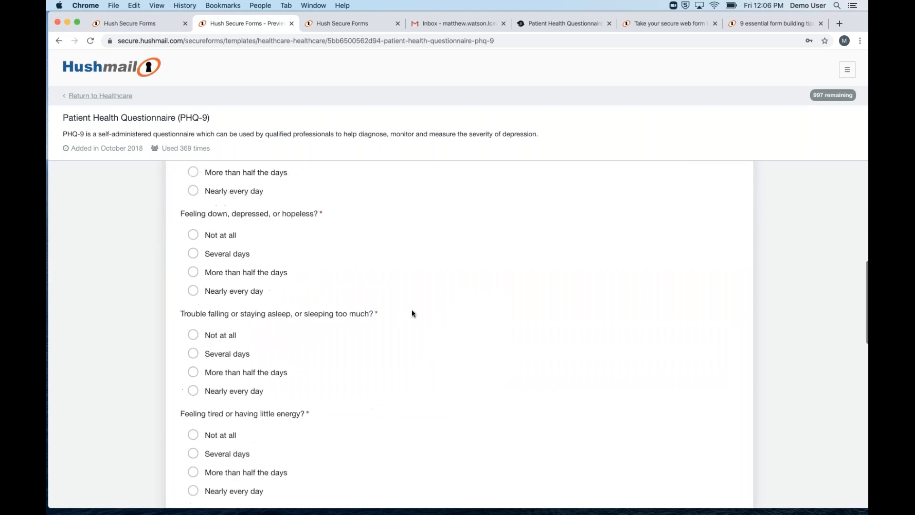
pyautogui.scroll(-14, 411, 314)
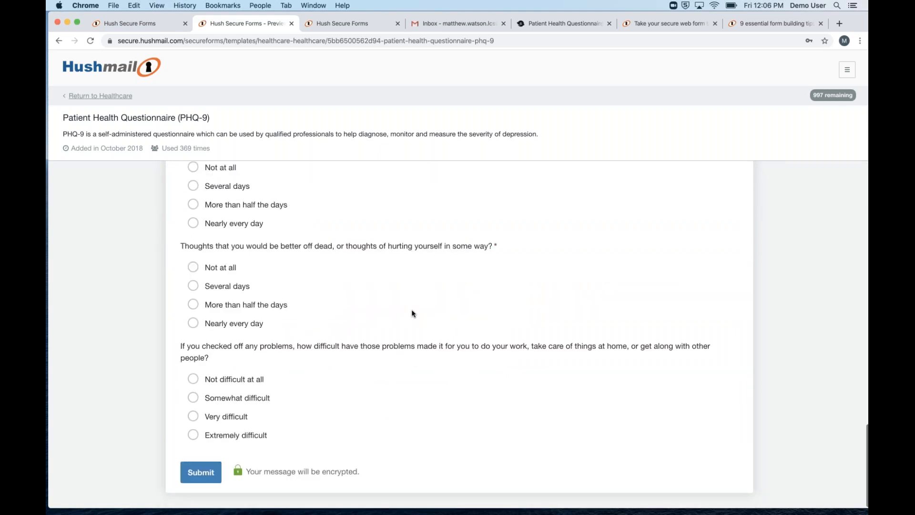
pyautogui.scroll(20, 429, 267)
pyautogui.click(472, 217)
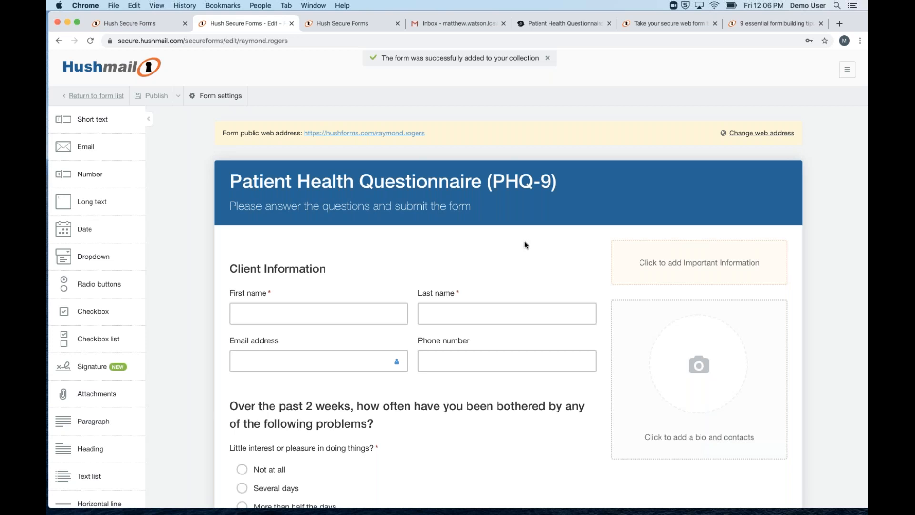
pyautogui.scroll(-2, 509, 285)
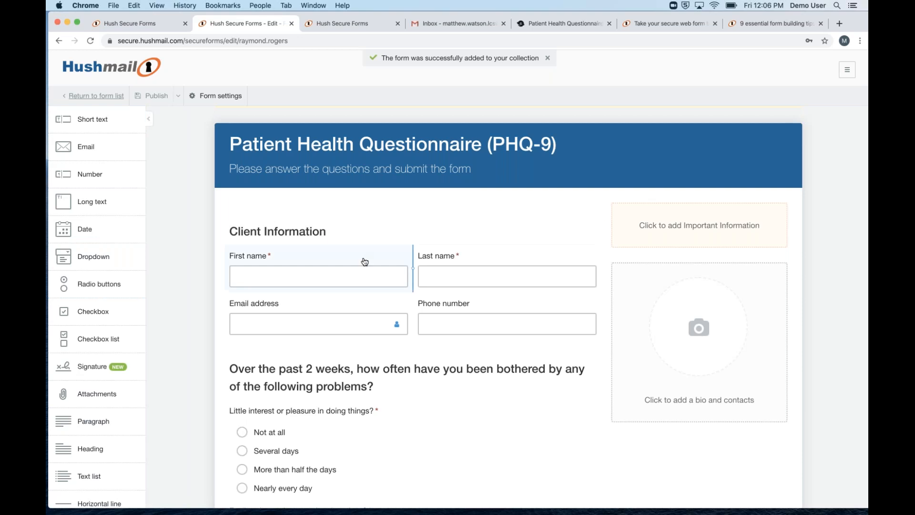
pyautogui.scroll(-3, 364, 261)
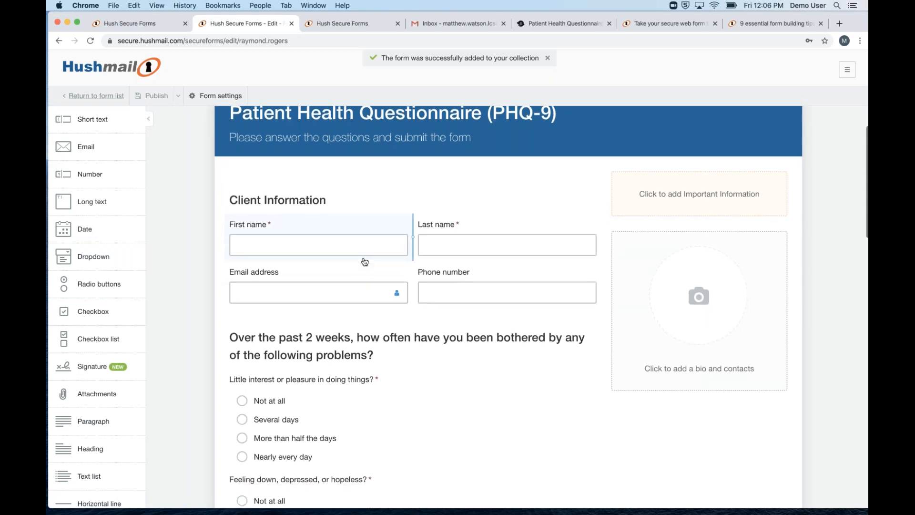
pyautogui.scroll(-2, 364, 262)
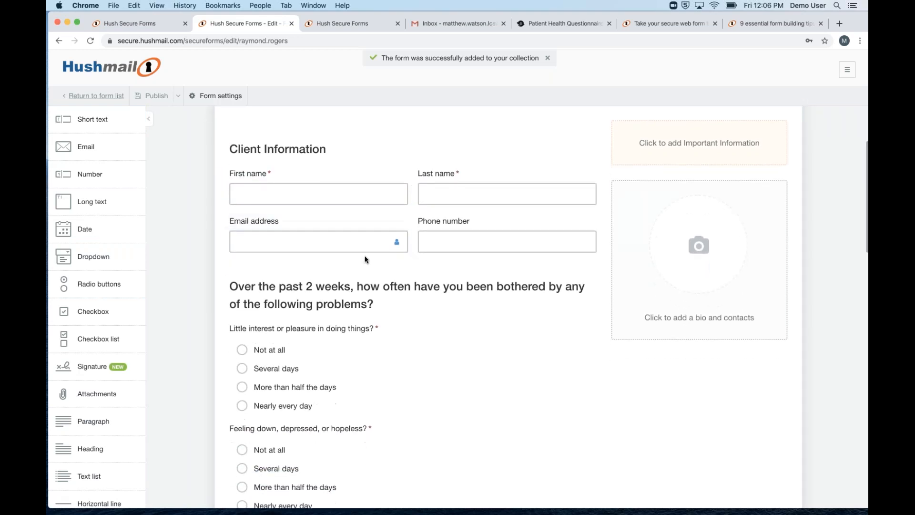
pyautogui.scroll(5, 365, 262)
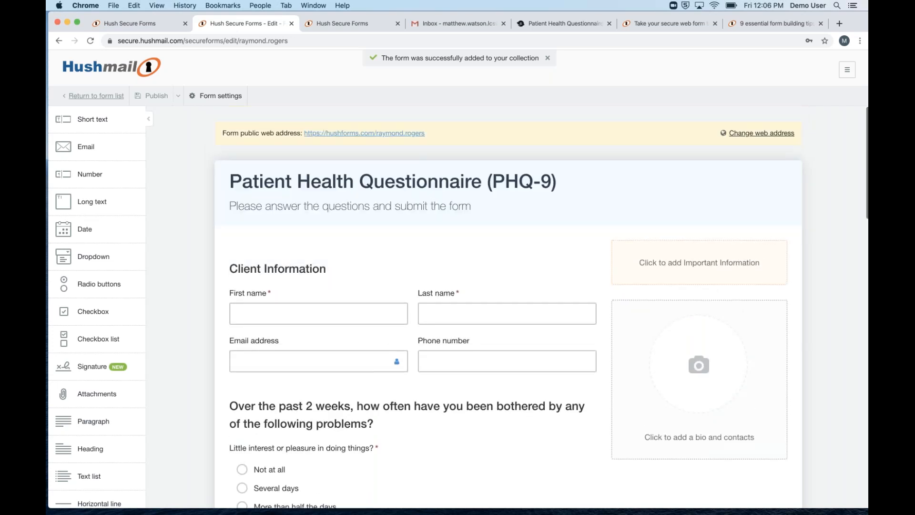
pyautogui.scroll(-5, 388, 262)
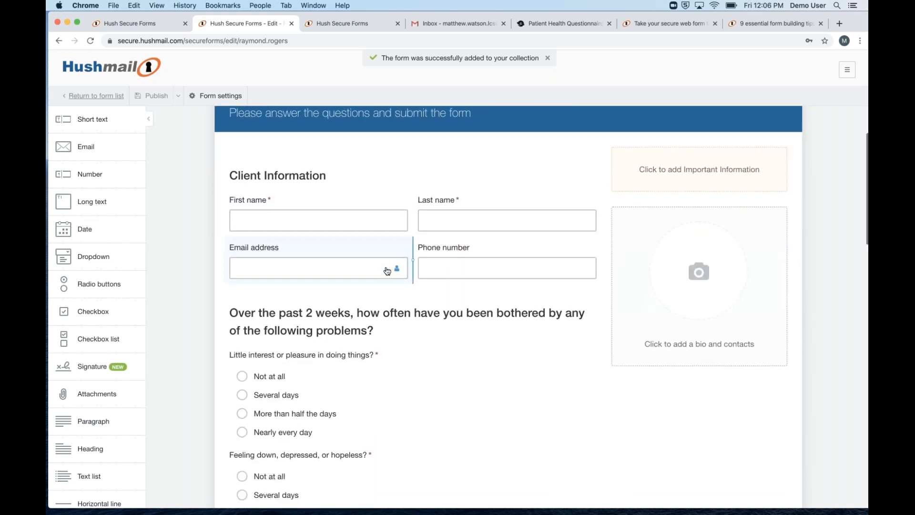
pyautogui.scroll(5, 387, 271)
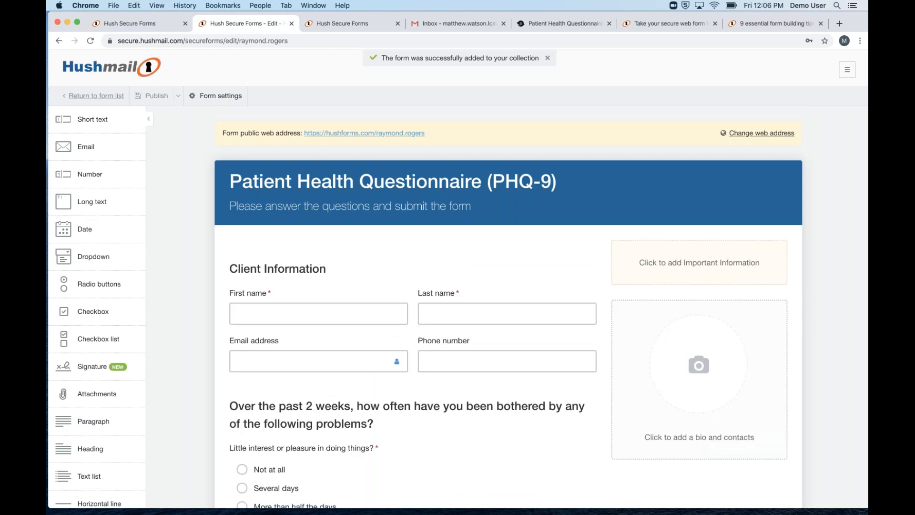
pyautogui.scroll(-8, 364, 254)
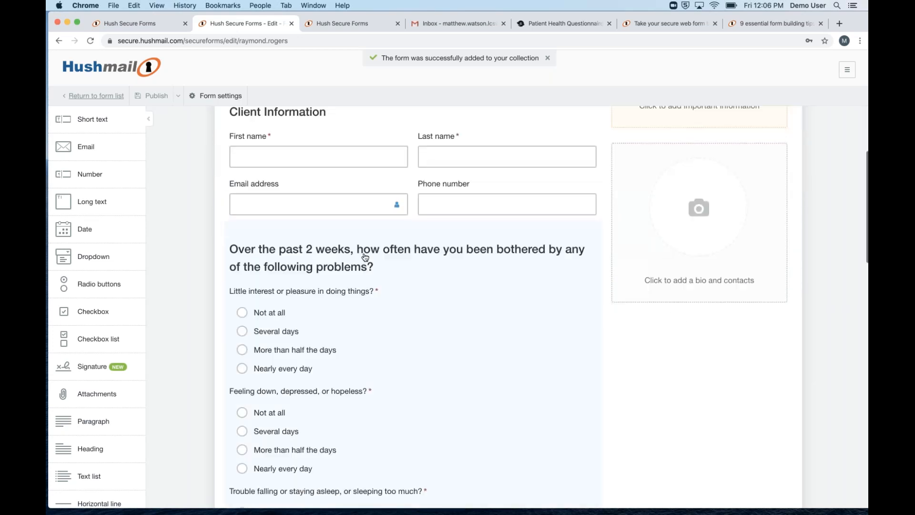
pyautogui.scroll(5, 423, 258)
pyautogui.scroll(-5, 397, 275)
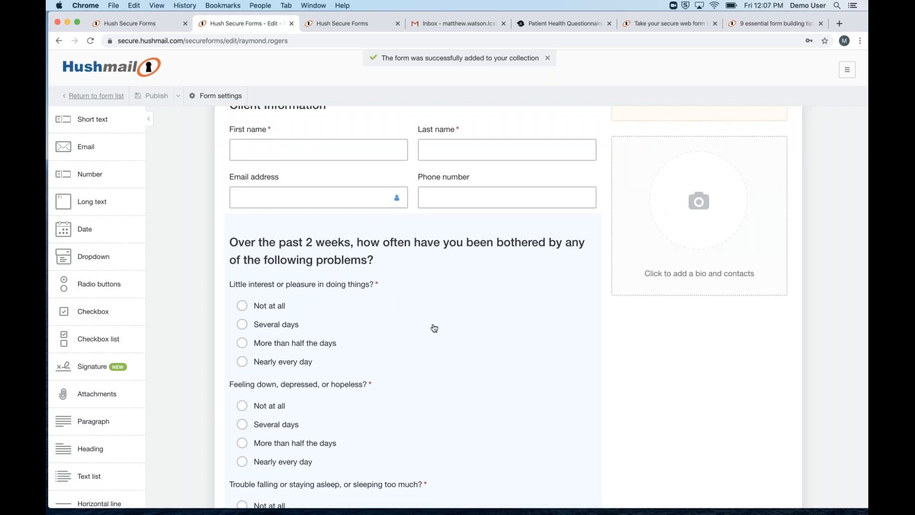
pyautogui.scroll(-5, 386, 302)
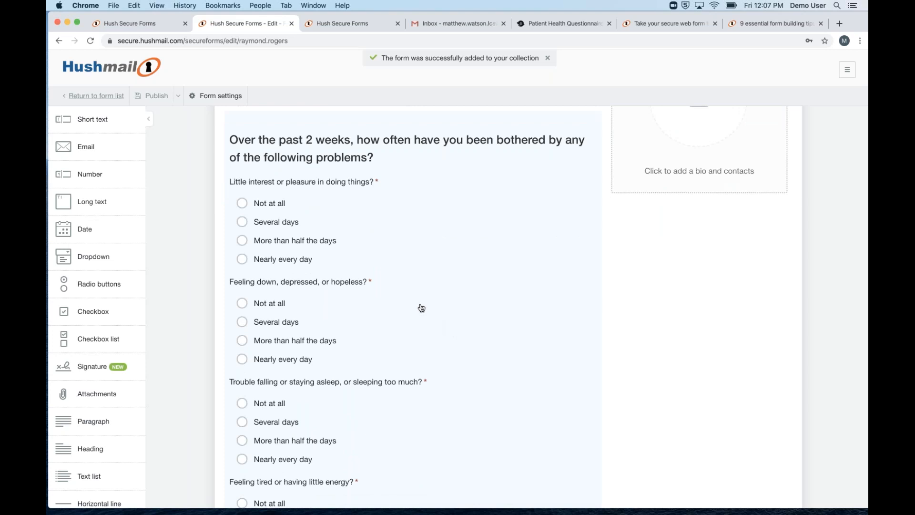
pyautogui.scroll(-10, 424, 308)
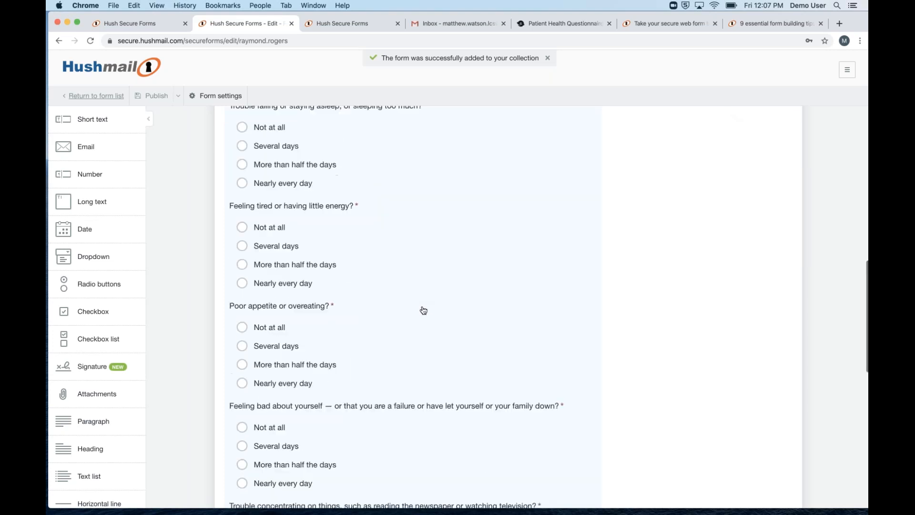
pyautogui.scroll(-7, 424, 310)
pyautogui.scroll(-11, 424, 312)
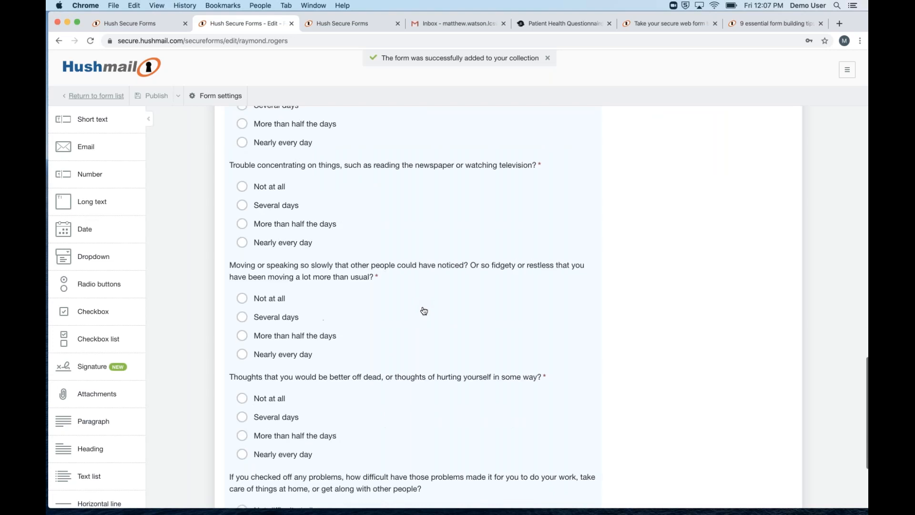
pyautogui.scroll(20, 428, 310)
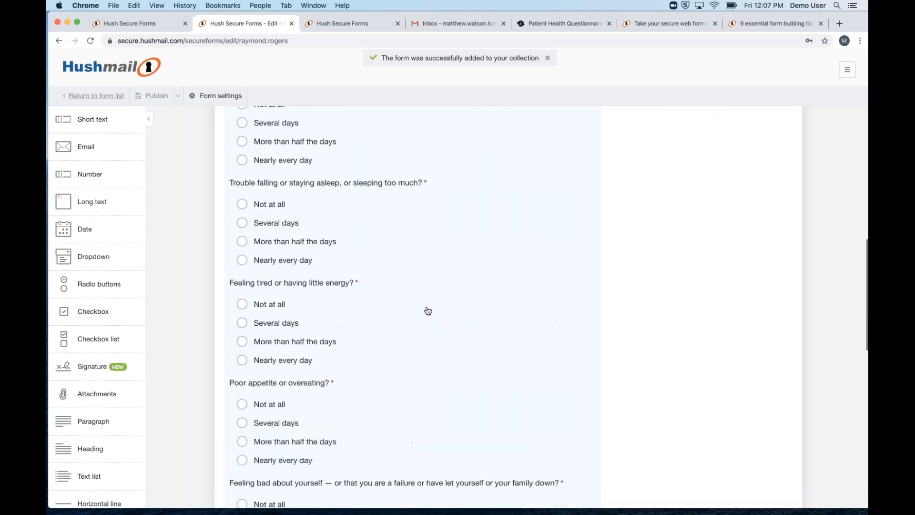
pyautogui.scroll(18, 428, 311)
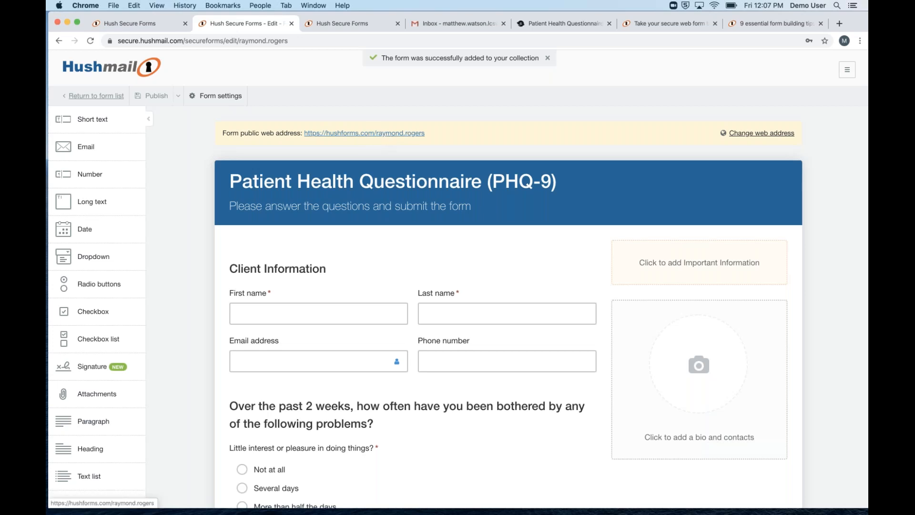
# Append .phq9 to the form's web address, publish the change, and open the live form
pyautogui.click(767, 135)
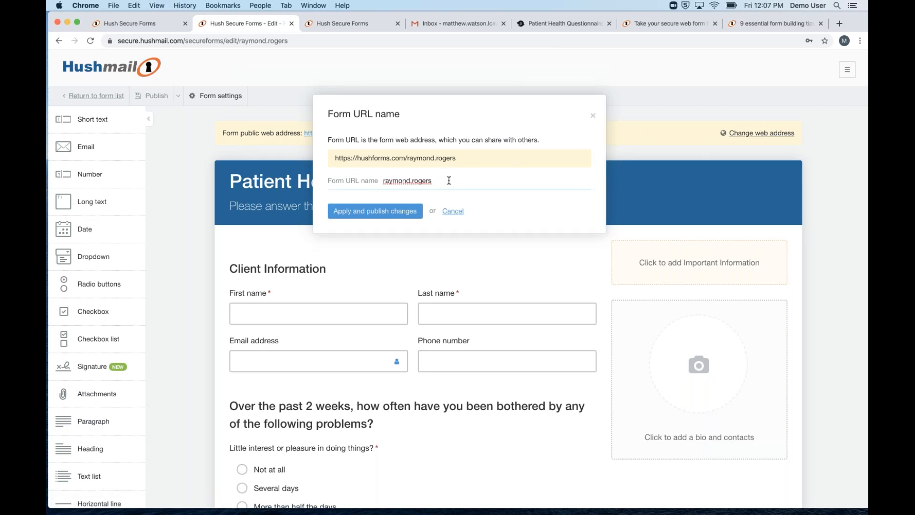
pyautogui.write('.phq9')
pyautogui.click(376, 212)
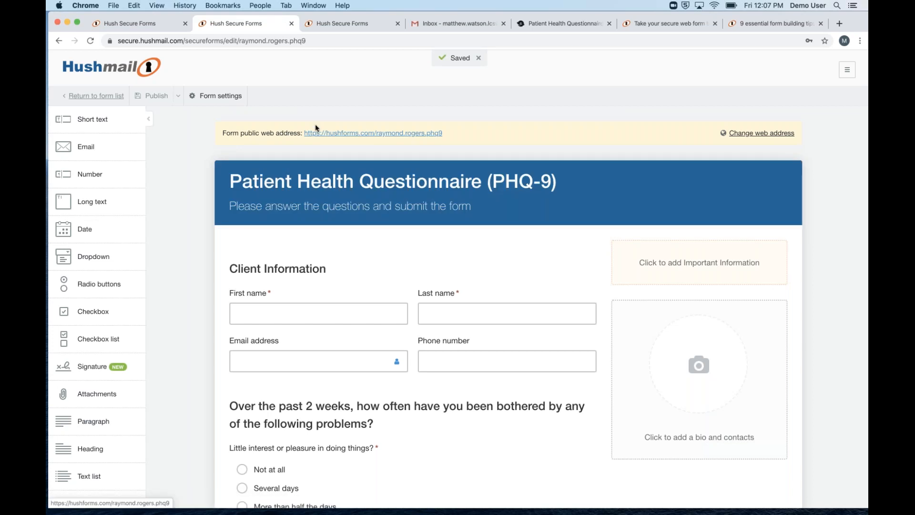
pyautogui.click(372, 137)
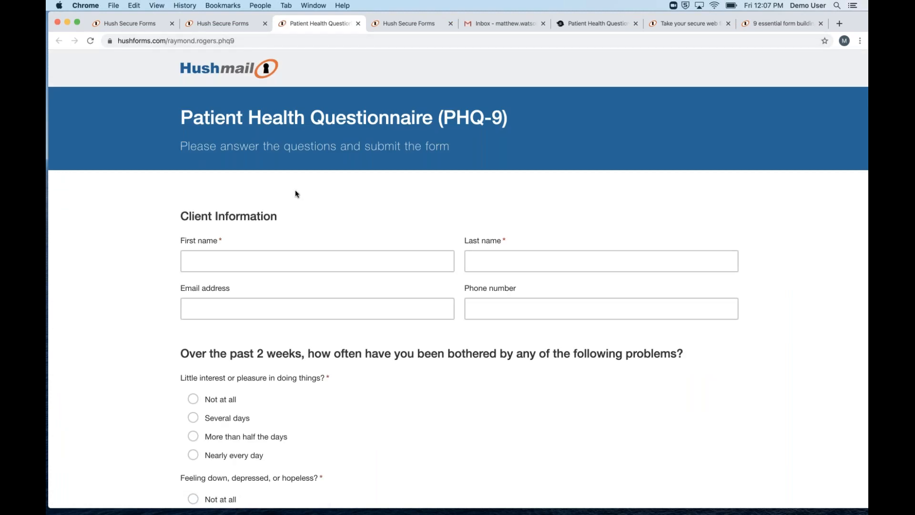
# Fill in the test client's first name, last name, email address and phone number
pyautogui.scroll(-1, 296, 193)
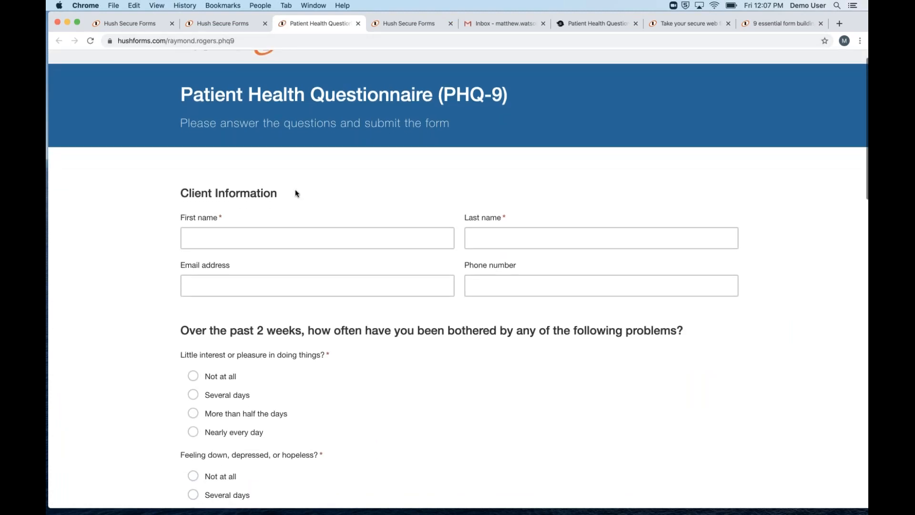
pyautogui.scroll(-1, 301, 200)
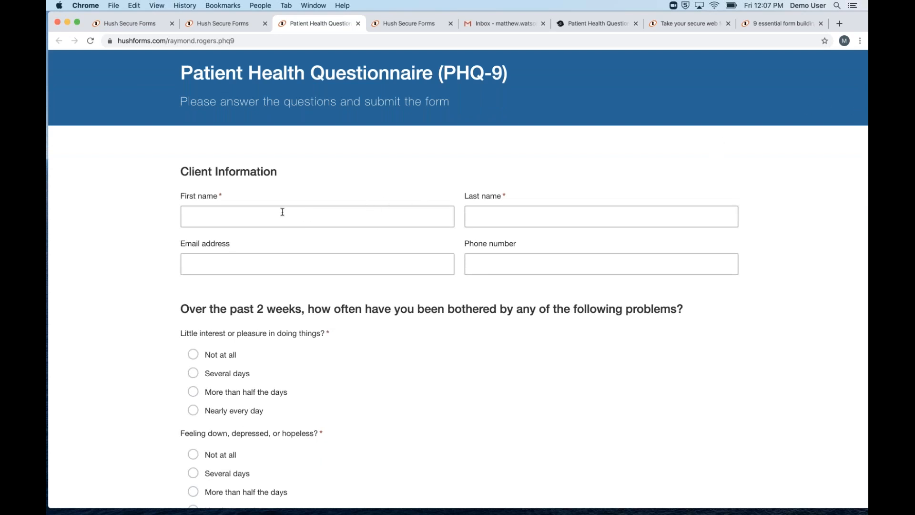
pyautogui.click(306, 220)
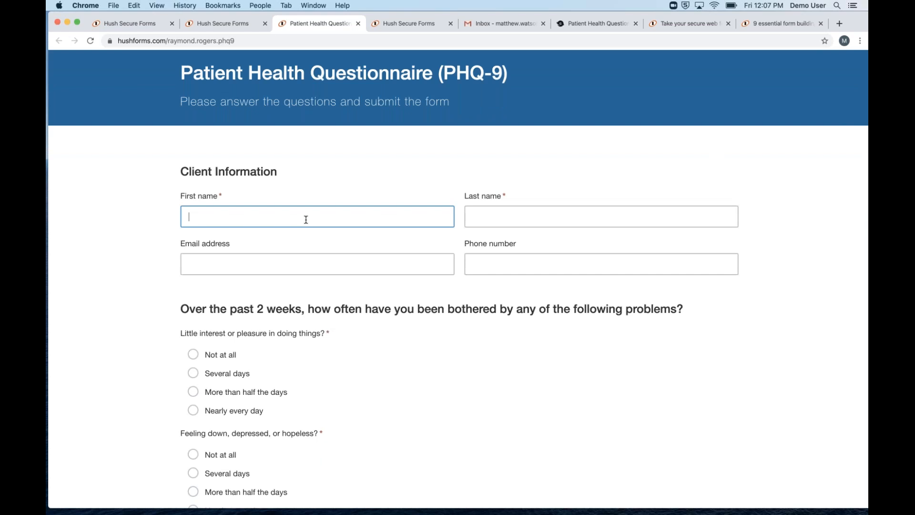
pyautogui.write('Jarred')
pyautogui.press('Tab')
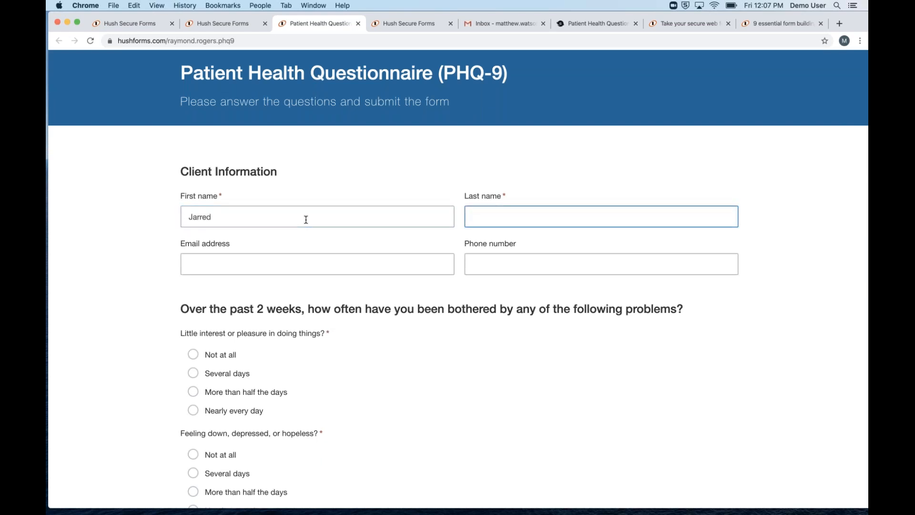
pyautogui.write('Test')
pyautogui.press('Tab')
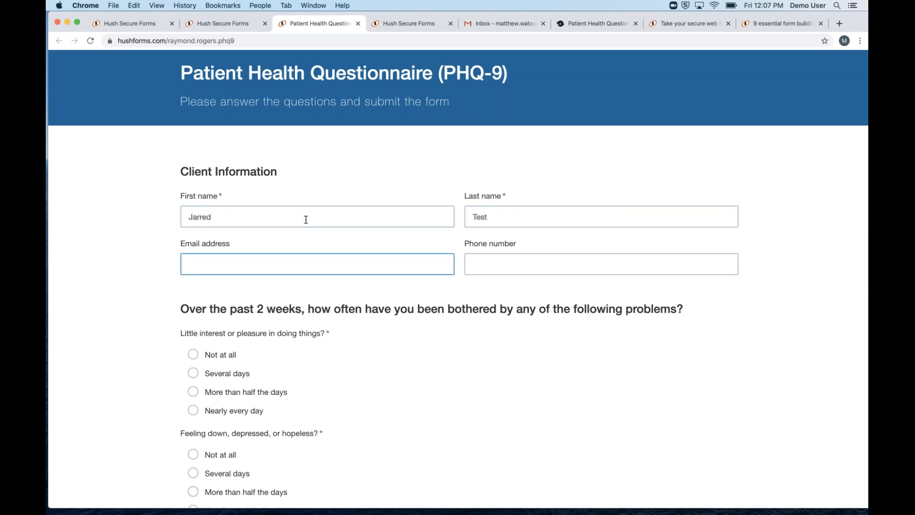
pyautogui.press('Tab')
pyautogui.write('1234567890')
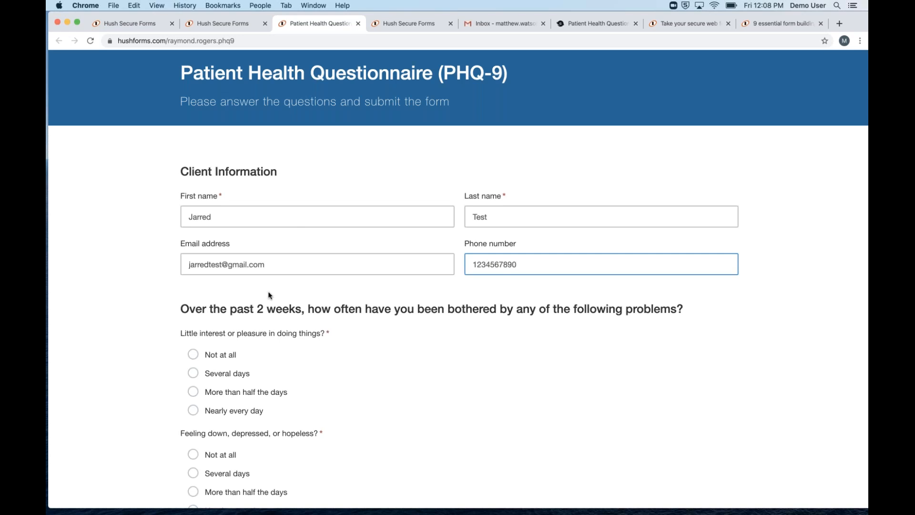
# Answer the first five questions: Several days, except Feeling tired as More than half the days
pyautogui.scroll(-3, 271, 296)
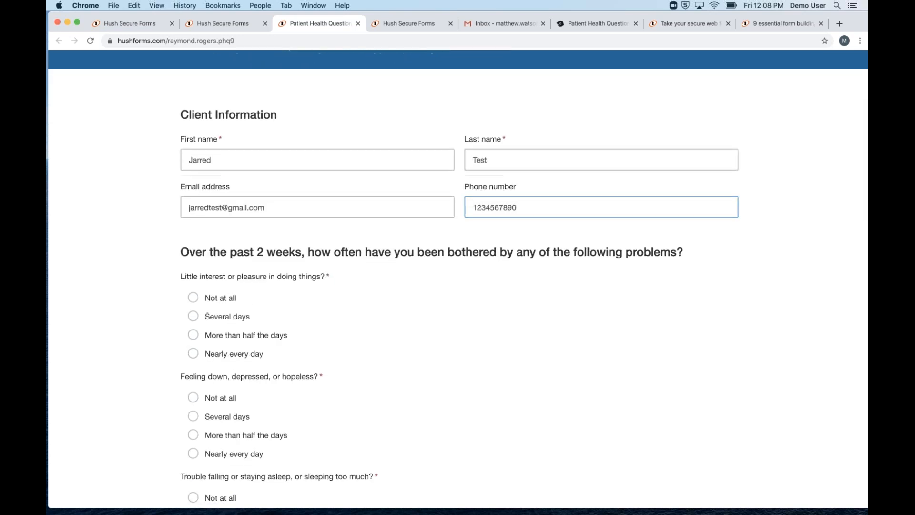
pyautogui.click(224, 290)
pyautogui.scroll(-2, 256, 359)
pyautogui.click(225, 327)
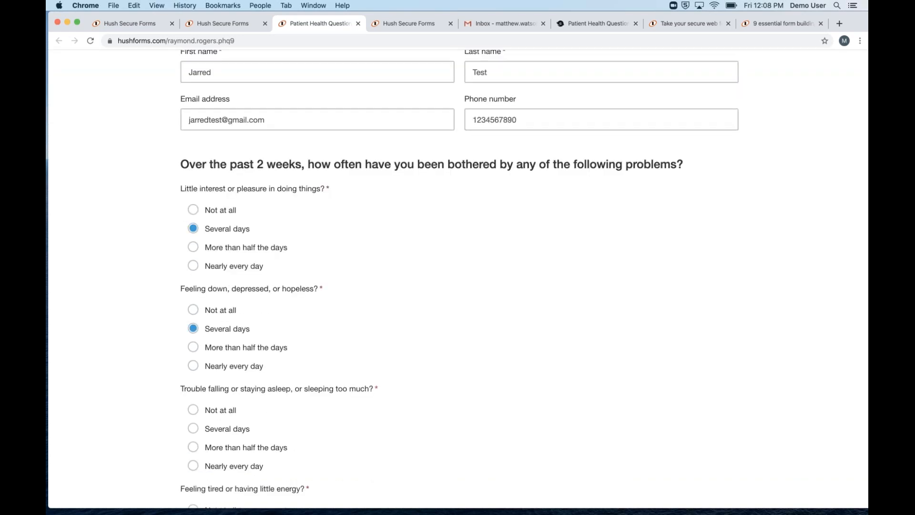
pyautogui.scroll(-4, 225, 328)
pyautogui.click(225, 305)
pyautogui.scroll(-2, 241, 347)
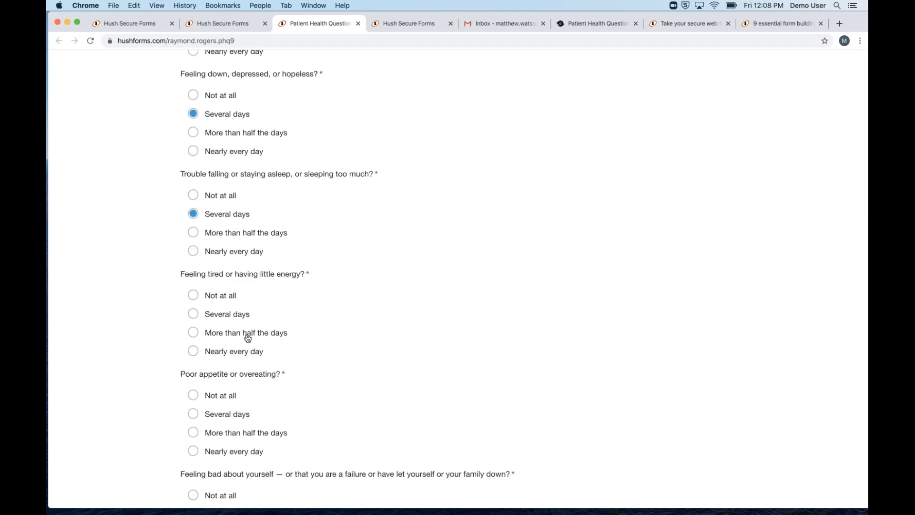
pyautogui.click(245, 333)
pyautogui.scroll(-2, 245, 334)
pyautogui.click(245, 333)
# Answer the rest: Feeling bad More than half the days, others Several days, Extremely difficult. Then submit
pyautogui.scroll(-2, 245, 333)
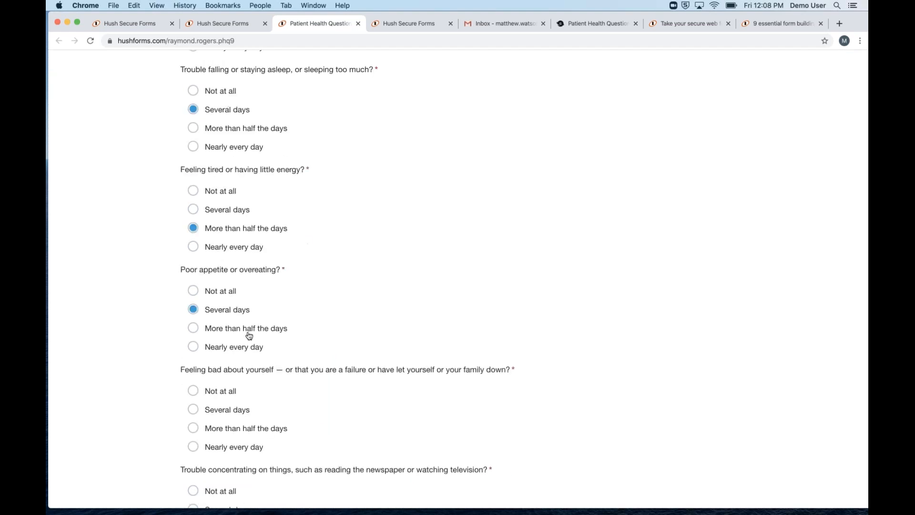
pyautogui.scroll(-1, 186, 315)
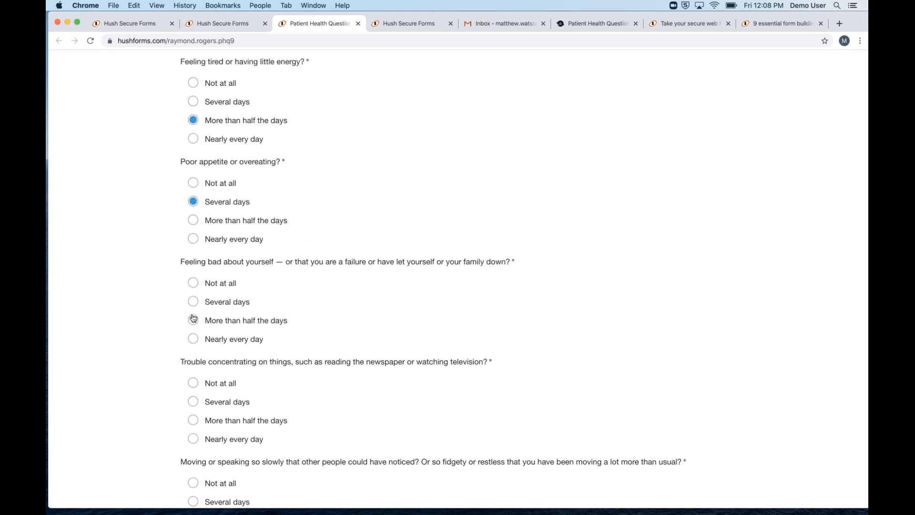
pyautogui.click(193, 319)
pyautogui.scroll(-2, 246, 319)
pyautogui.click(246, 319)
pyautogui.scroll(-1, 246, 319)
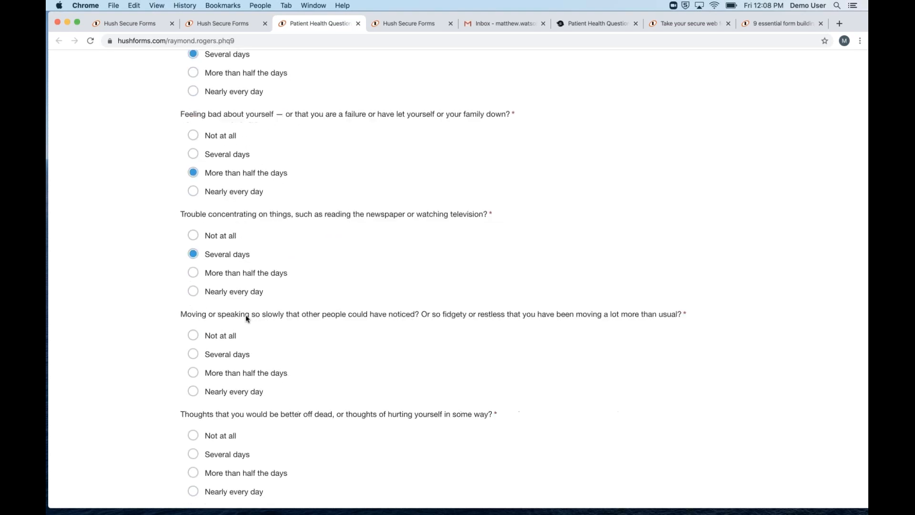
pyautogui.scroll(-1, 246, 317)
pyautogui.click(244, 340)
pyautogui.scroll(-2, 244, 339)
pyautogui.click(244, 351)
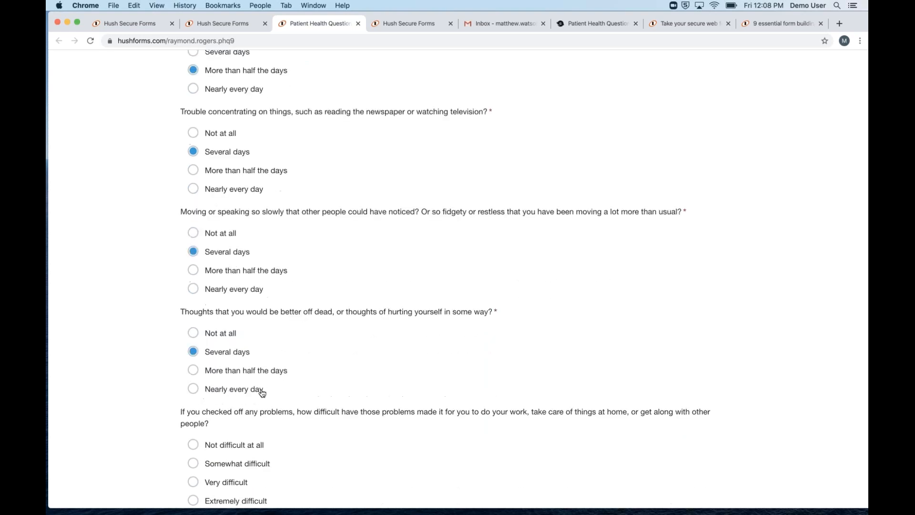
pyautogui.scroll(-1, 262, 392)
pyautogui.click(213, 492)
pyautogui.scroll(-3, 213, 429)
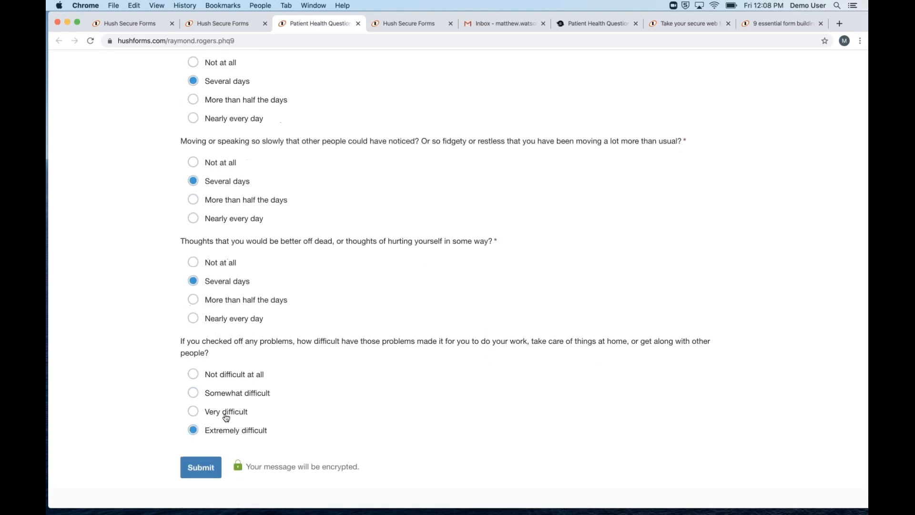
pyautogui.click(202, 462)
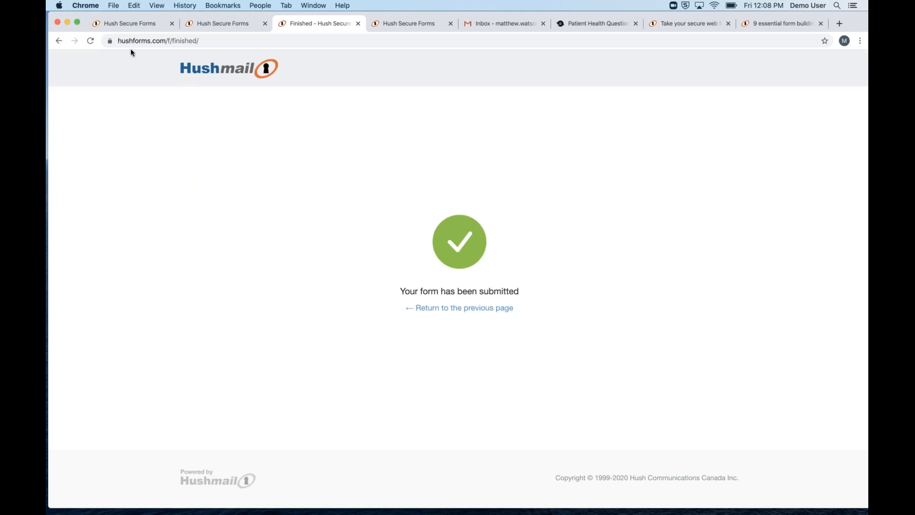
# Cycle through the open tabs back to the Hush Secure Forms list of forms
pyautogui.click(131, 23)
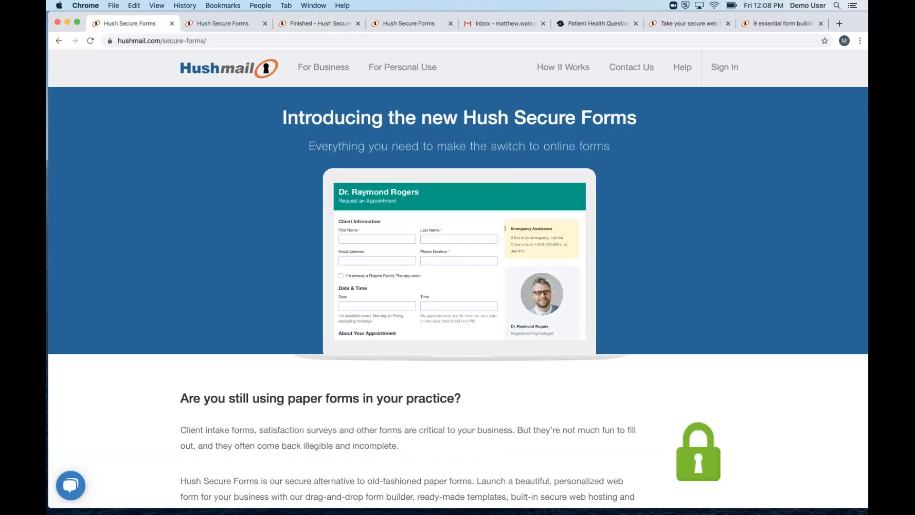
pyautogui.click(197, 24)
pyautogui.click(156, 25)
pyautogui.click(222, 24)
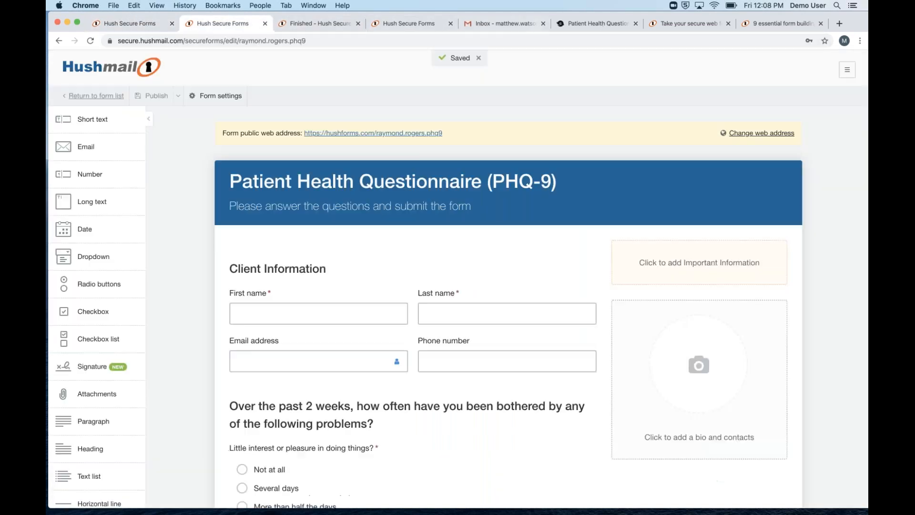
pyautogui.click(107, 96)
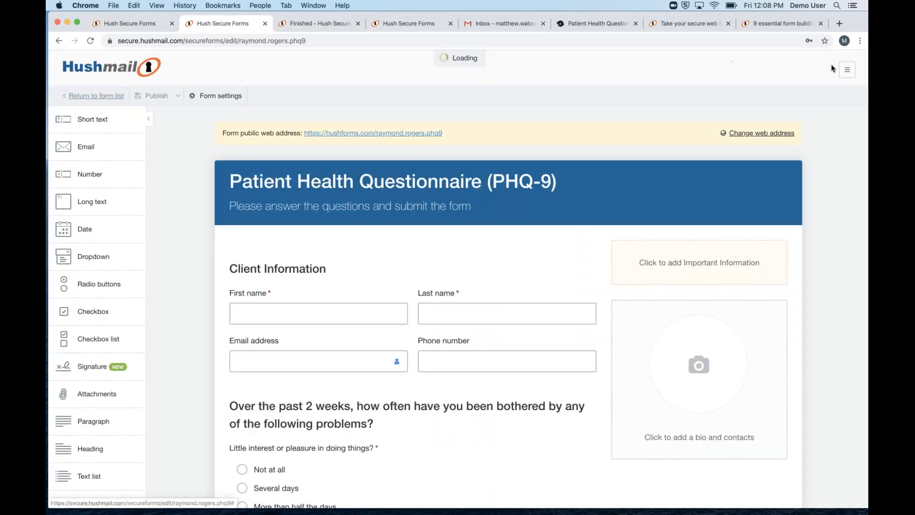
# Go to the Hushmail inbox and open and read the submitted PHQ-9 message
pyautogui.click(847, 70)
pyautogui.click(818, 109)
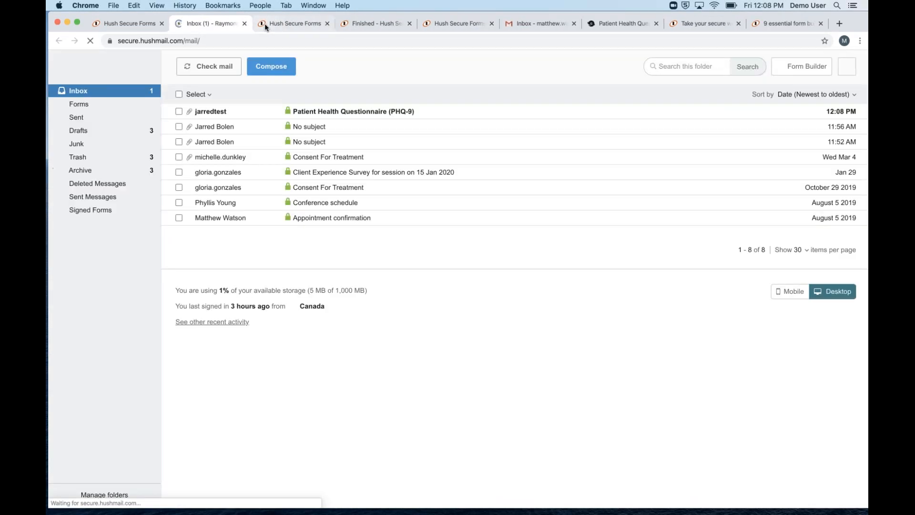
pyautogui.click(229, 111)
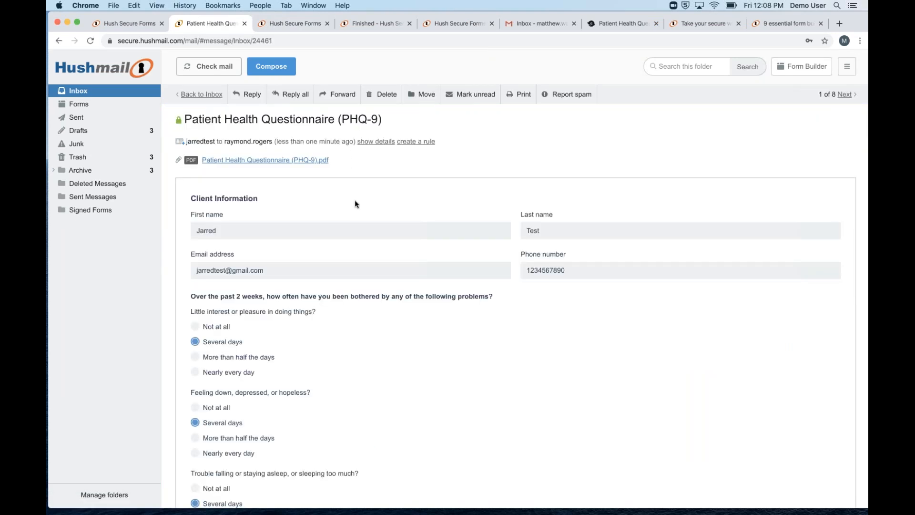
pyautogui.scroll(-2, 293, 219)
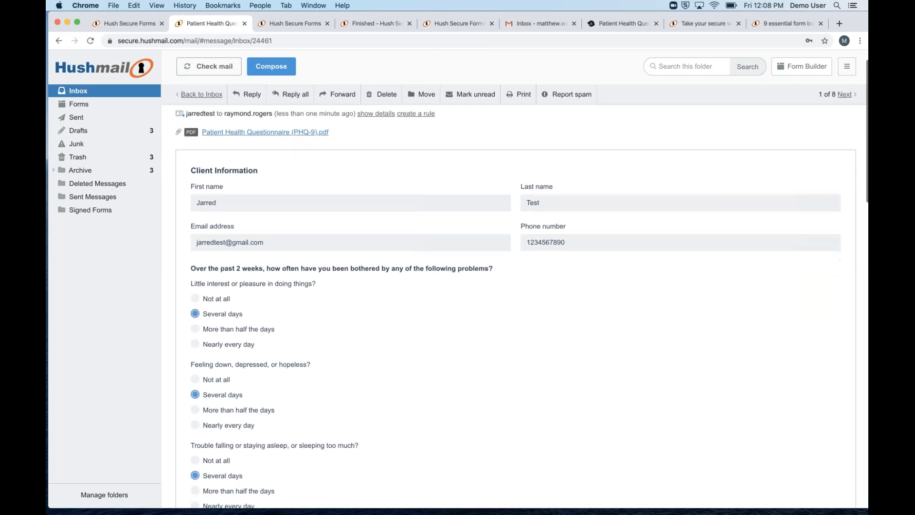
pyautogui.scroll(-8, 370, 260)
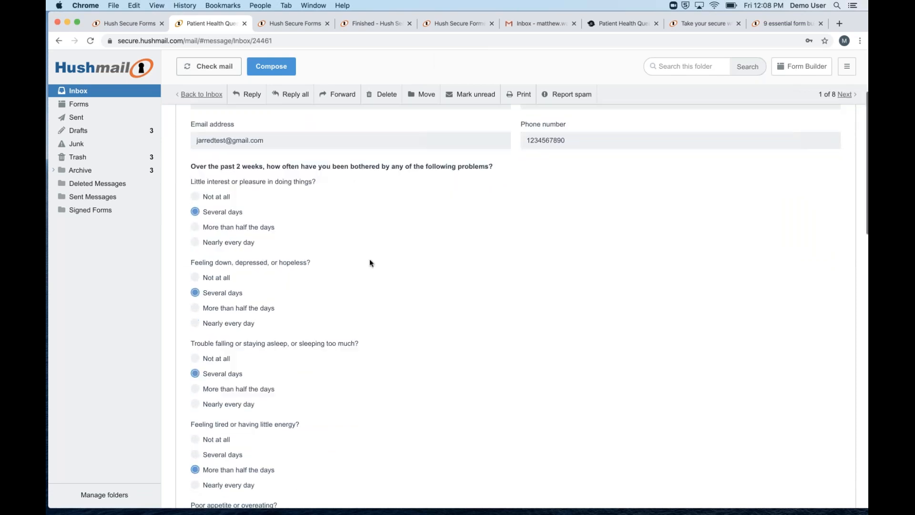
pyautogui.scroll(-20, 371, 262)
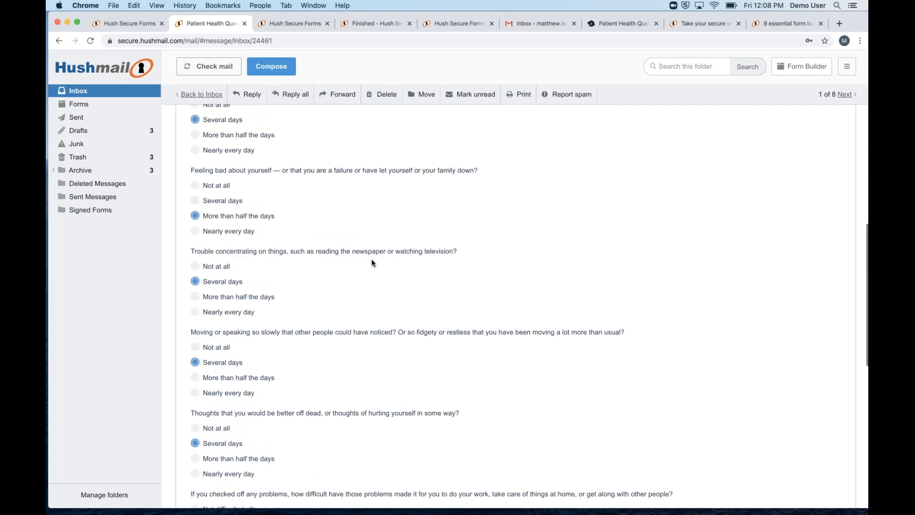
pyautogui.scroll(-6, 371, 259)
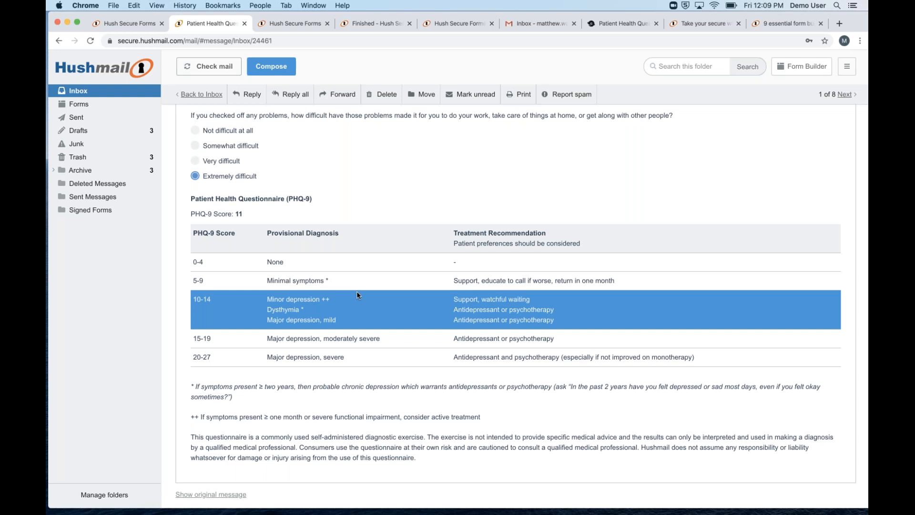
pyautogui.scroll(15, 358, 293)
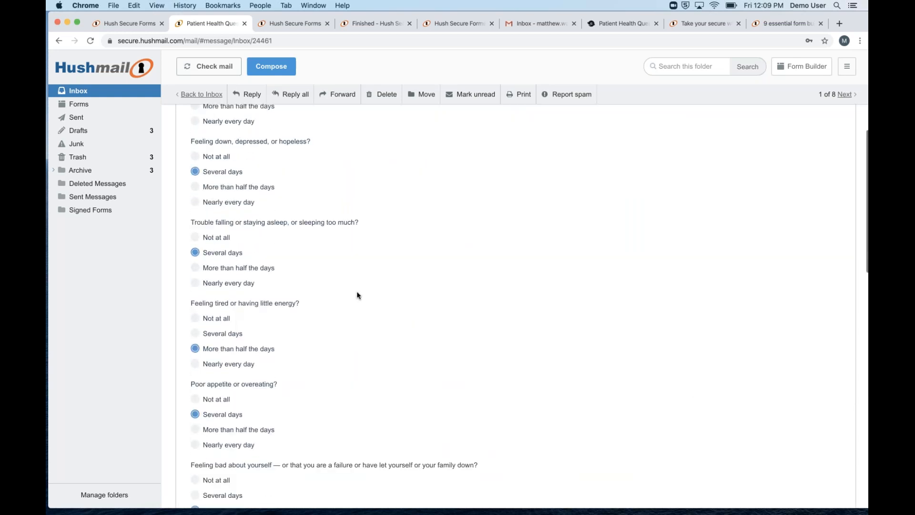
pyautogui.scroll(5, 357, 295)
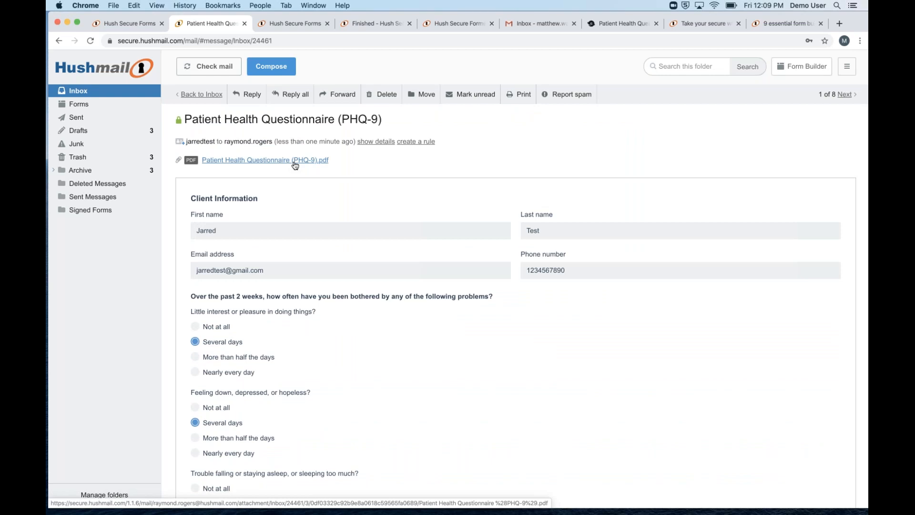
# Download the PHQ-9 PDF attachment, open it, and page through its four pages
pyautogui.click(295, 161)
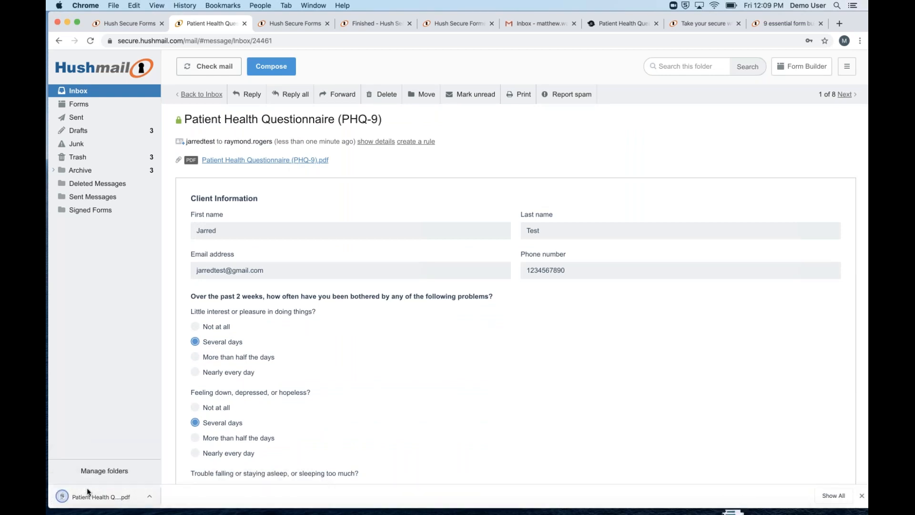
pyautogui.click(91, 505)
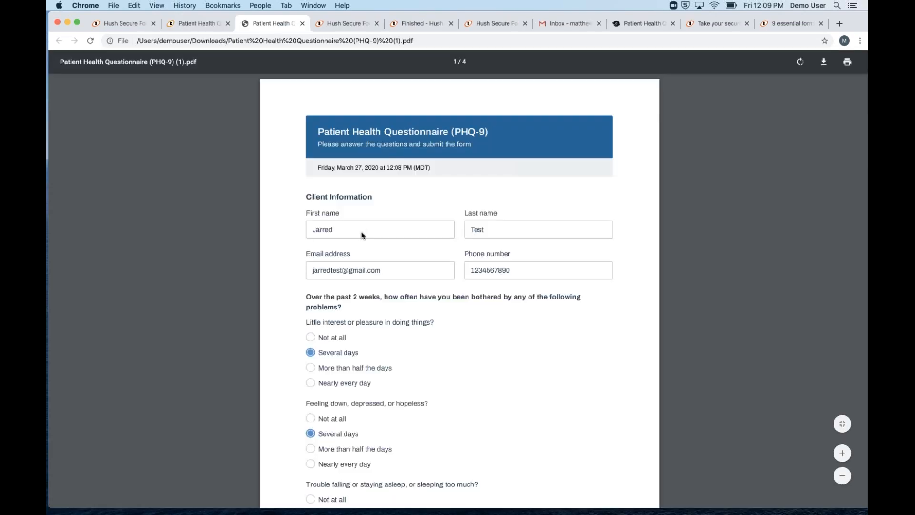
pyautogui.scroll(-3, 362, 235)
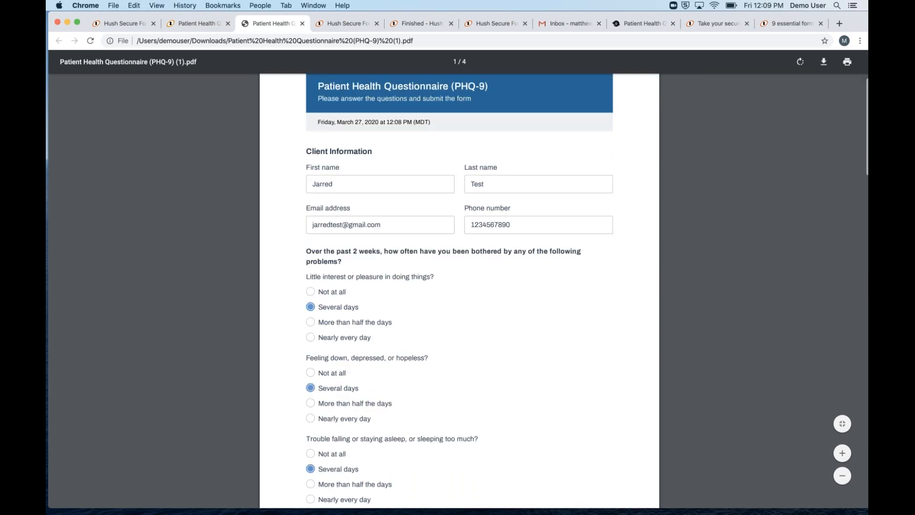
pyautogui.scroll(-15, 365, 233)
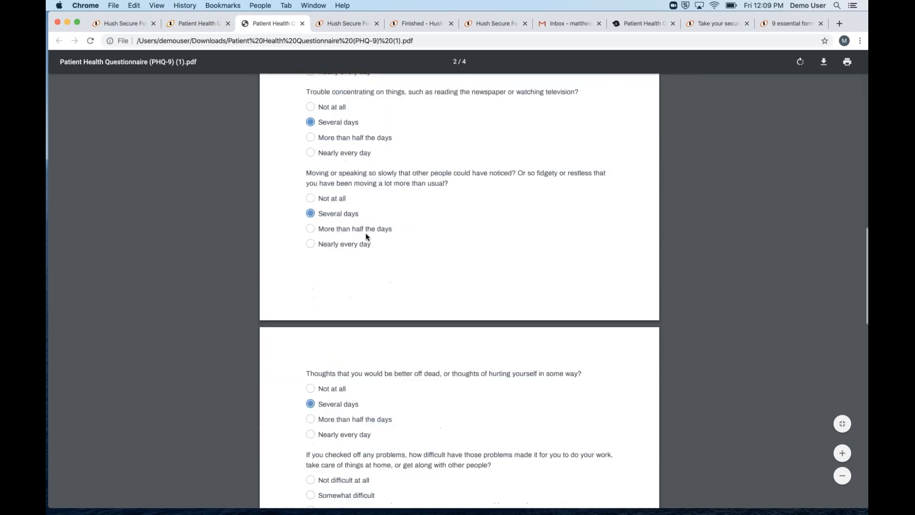
pyautogui.scroll(-5, 366, 236)
pyautogui.scroll(20, 366, 235)
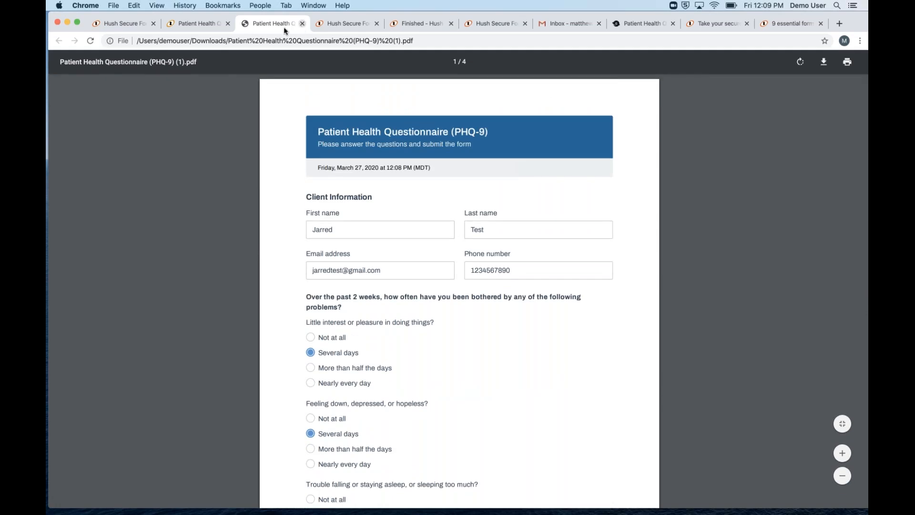
# Close the PDF with Cmd+W and scroll the message to the PHQ-9 score table and back
pyautogui.press('super+w')
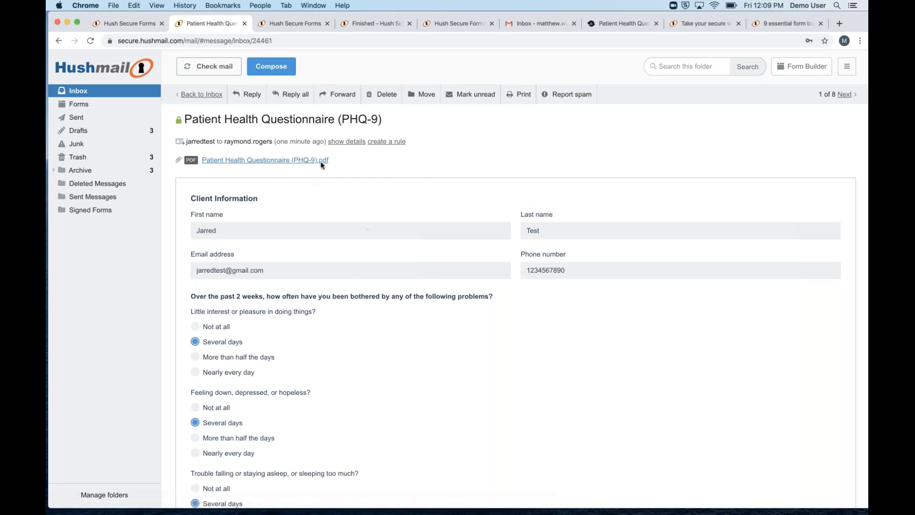
pyautogui.scroll(-1, 317, 290)
pyautogui.scroll(-15, 317, 287)
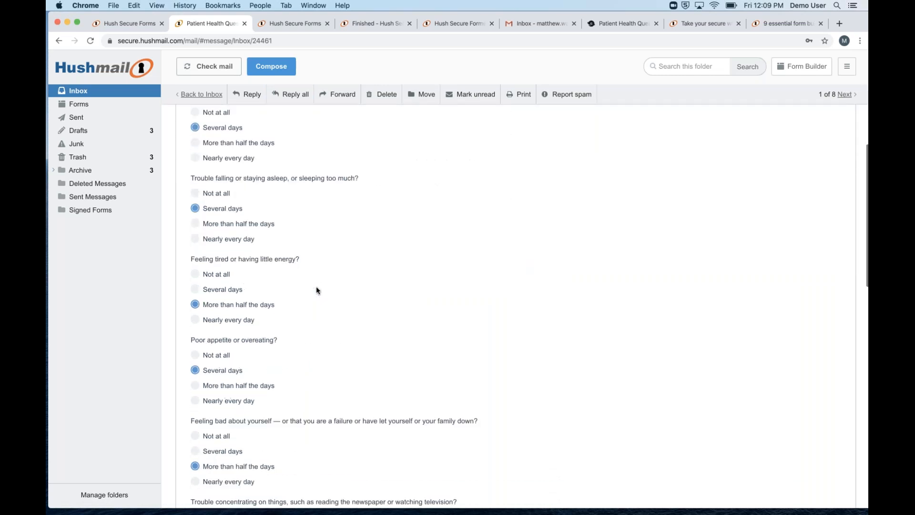
pyautogui.scroll(-10, 316, 286)
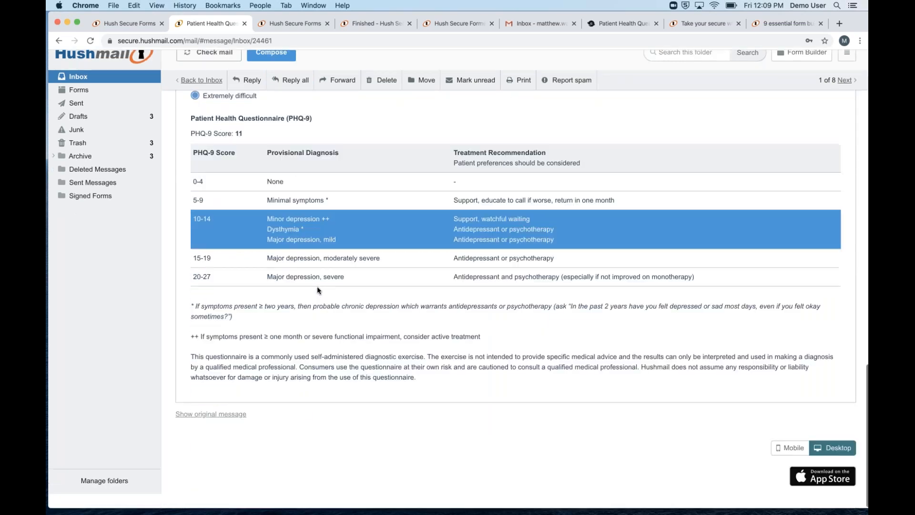
pyautogui.scroll(12, 317, 286)
pyautogui.scroll(-10, 316, 245)
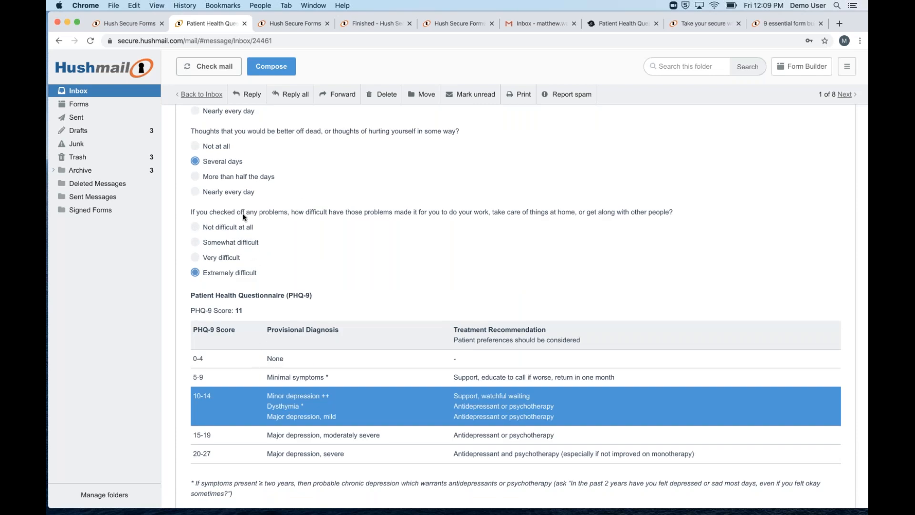
pyautogui.scroll(12, 286, 181)
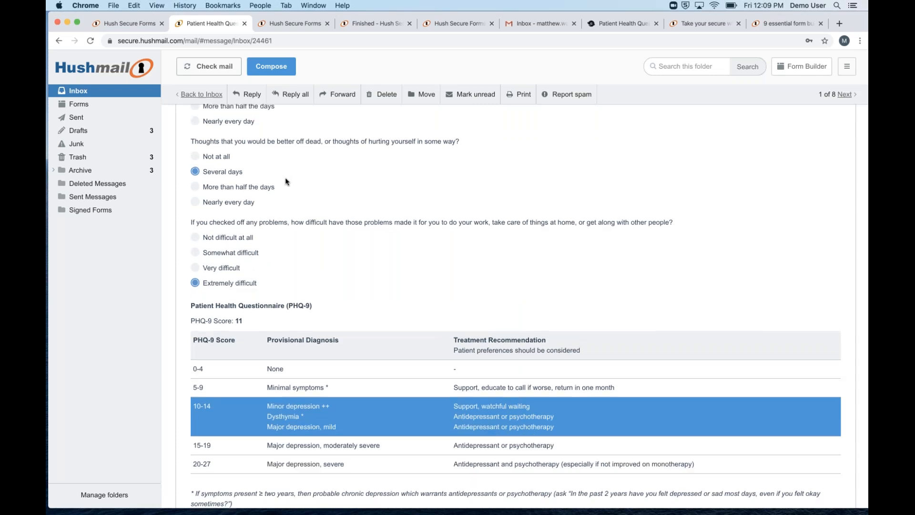
pyautogui.scroll(2, 270, 289)
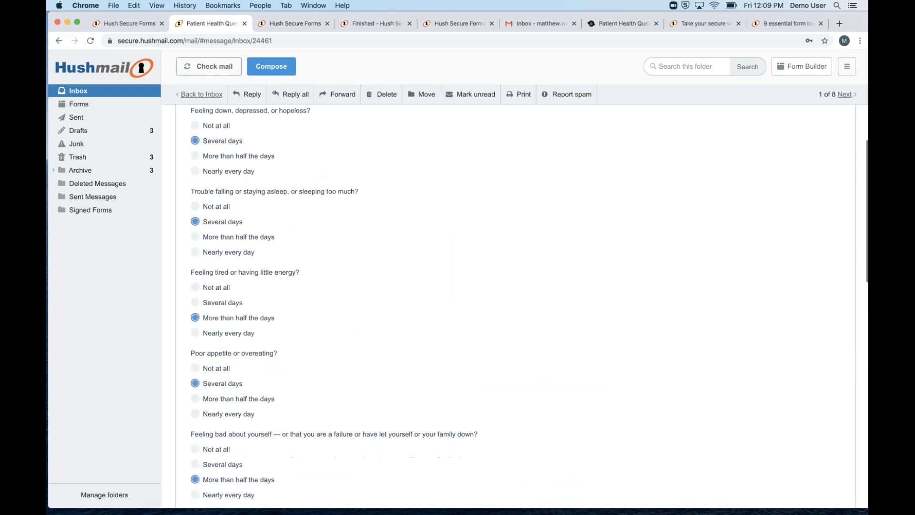
pyautogui.scroll(4, 272, 285)
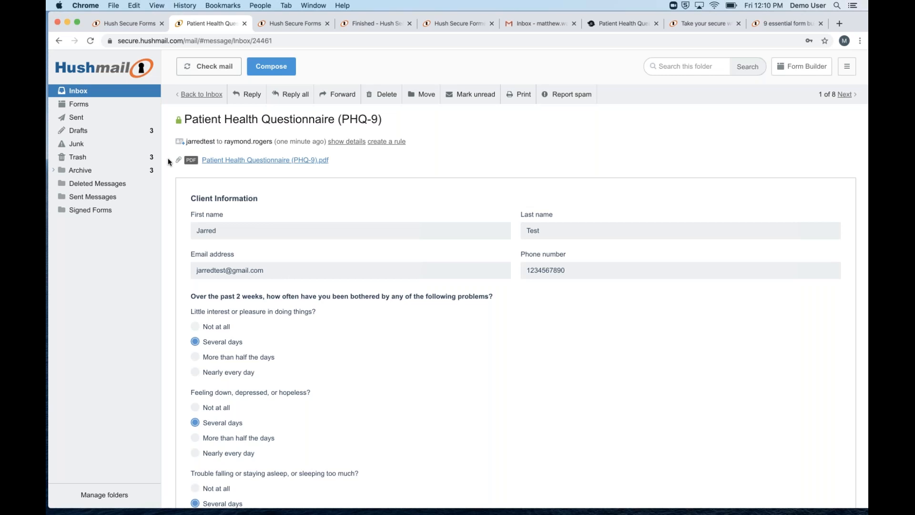
# Return to the secure forms list and choose Create form to show the templates
pyautogui.click(267, 27)
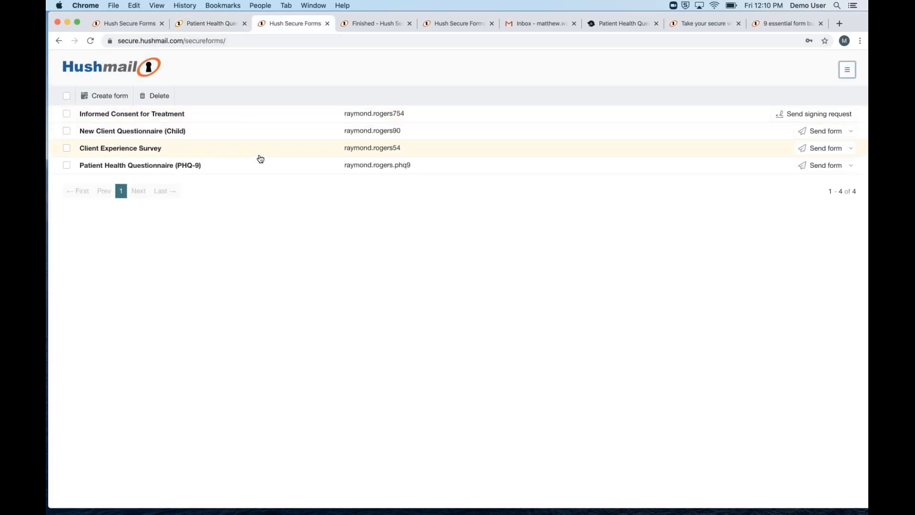
pyautogui.click(115, 98)
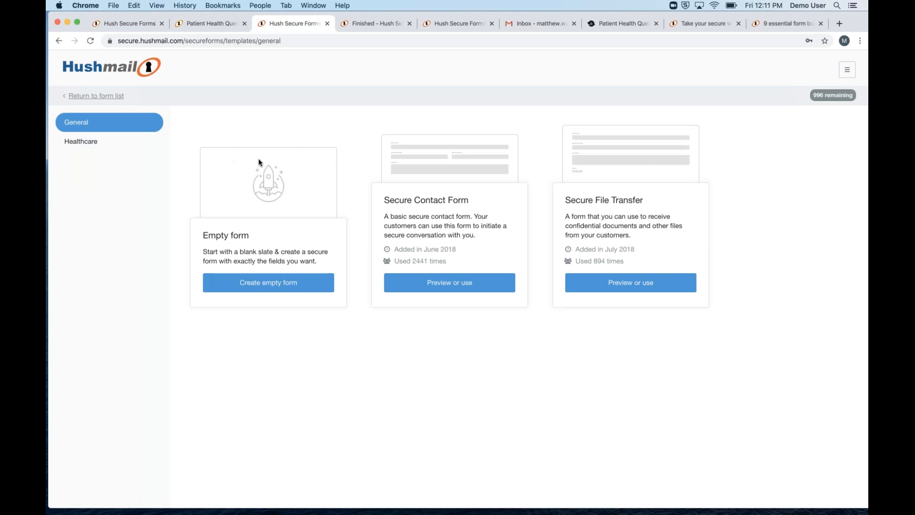
# Create an empty form titled 'Informed Consent for Treatment' with the practitioner's name as subtitle
pyautogui.click(297, 286)
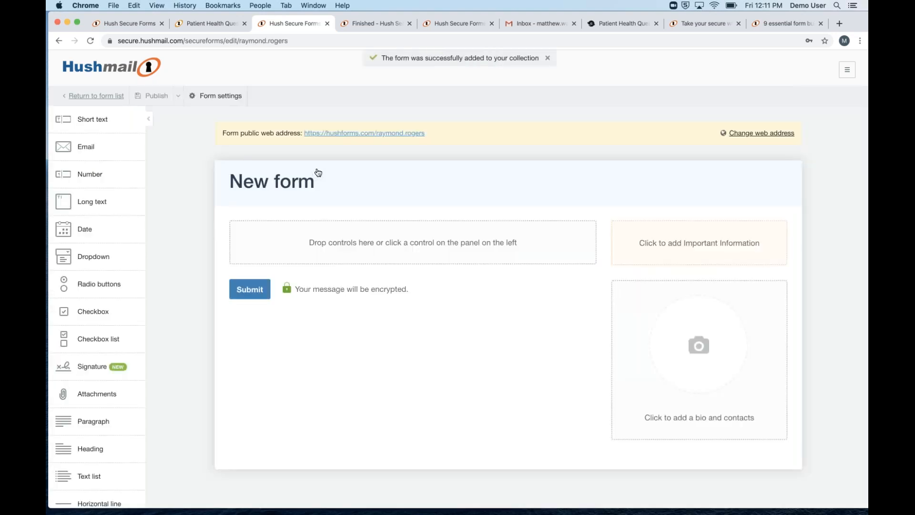
pyautogui.click(319, 181)
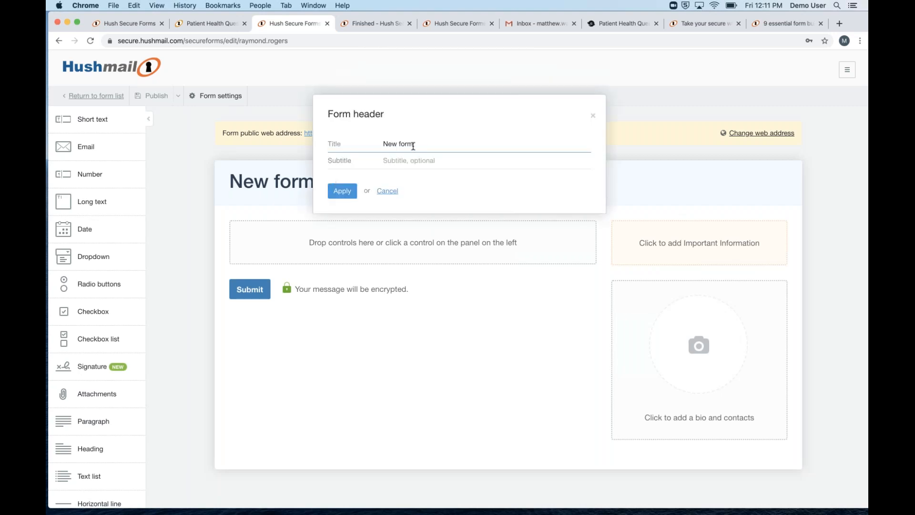
pyautogui.tripleClick(413, 144)
pyautogui.write('Informed')
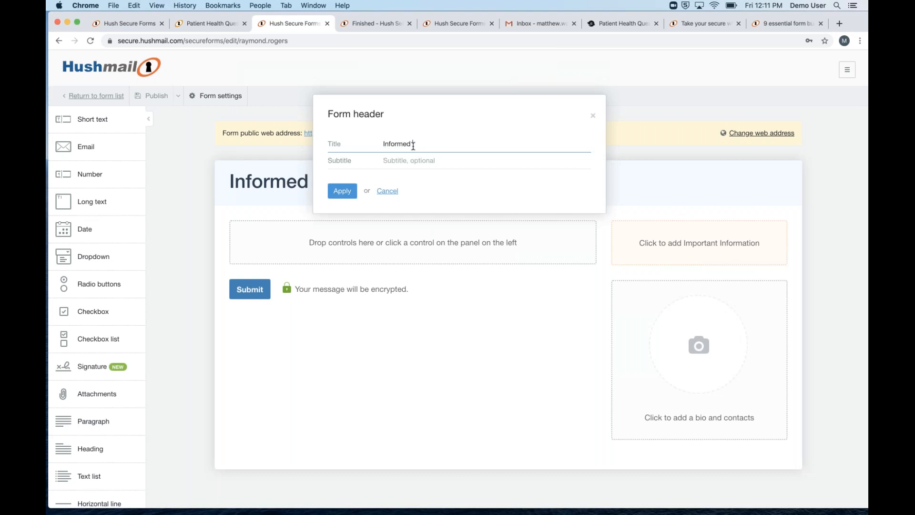
pyautogui.write(' Consent')
pyautogui.press('BackSpace')
pyautogui.press('BackSpace')
pyautogui.press('BackSpace')
pyautogui.write('sent for Treatment')
pyautogui.click(404, 164)
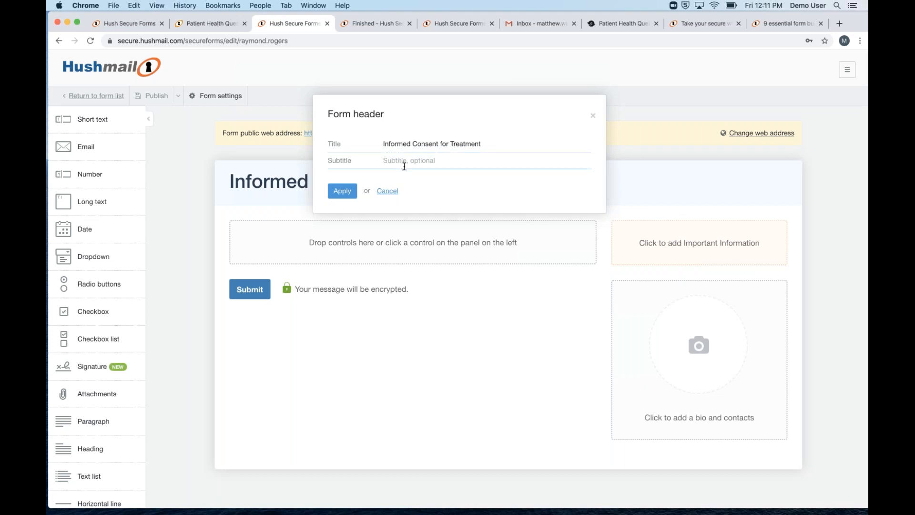
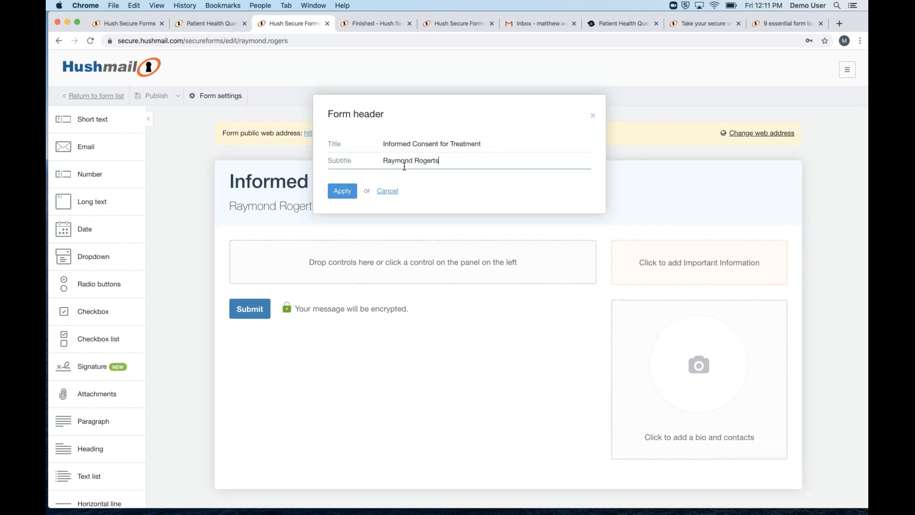
# Apply the new form title and subtitle in the Form header dialog
pyautogui.click(342, 191)
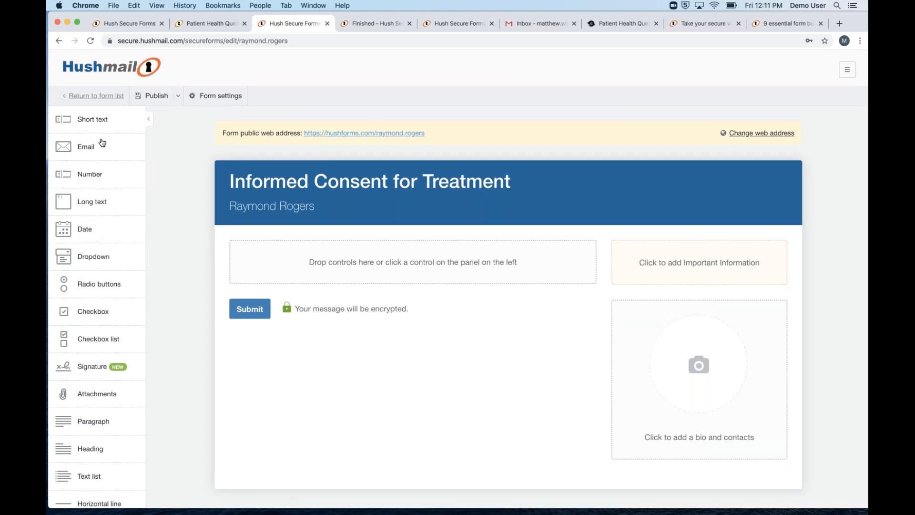
pyautogui.scroll(-2, 86, 352)
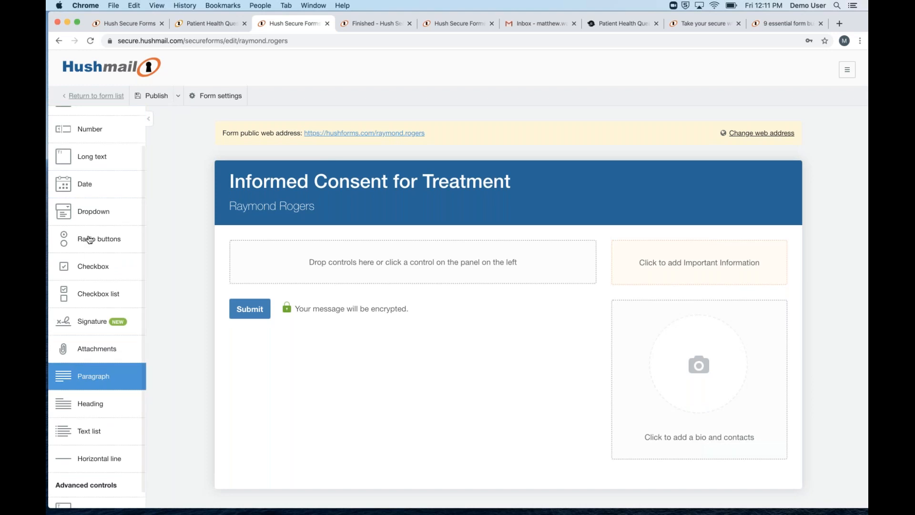
pyautogui.scroll(2, 88, 233)
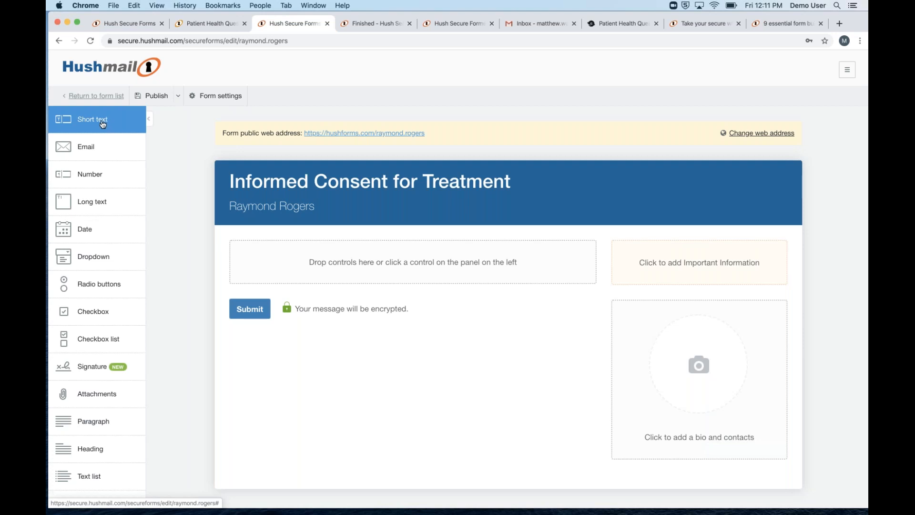
# Add Short text, Email, Date and a second Short text field to the form
pyautogui.click(102, 125)
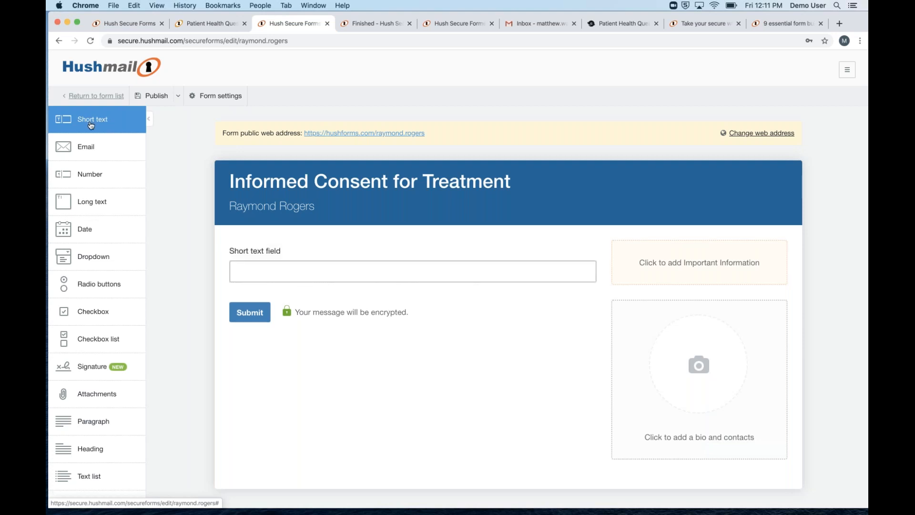
pyautogui.click(87, 152)
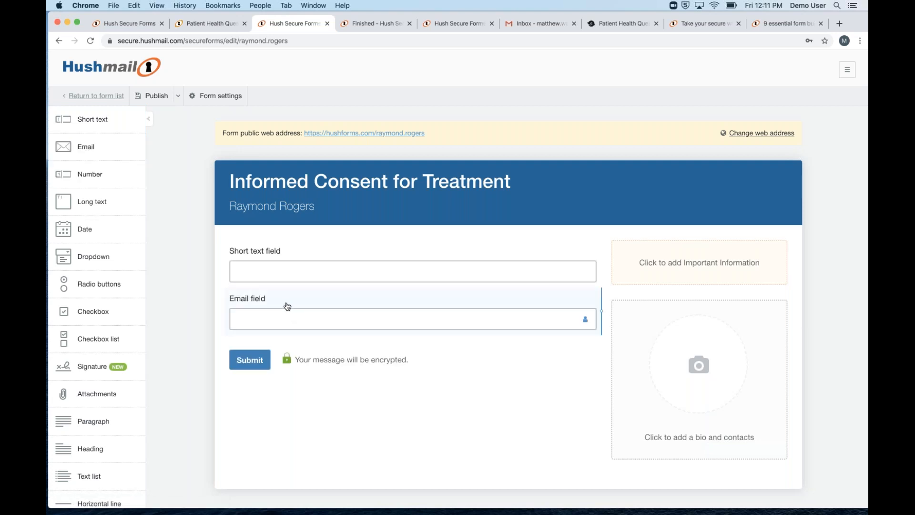
pyautogui.click(96, 239)
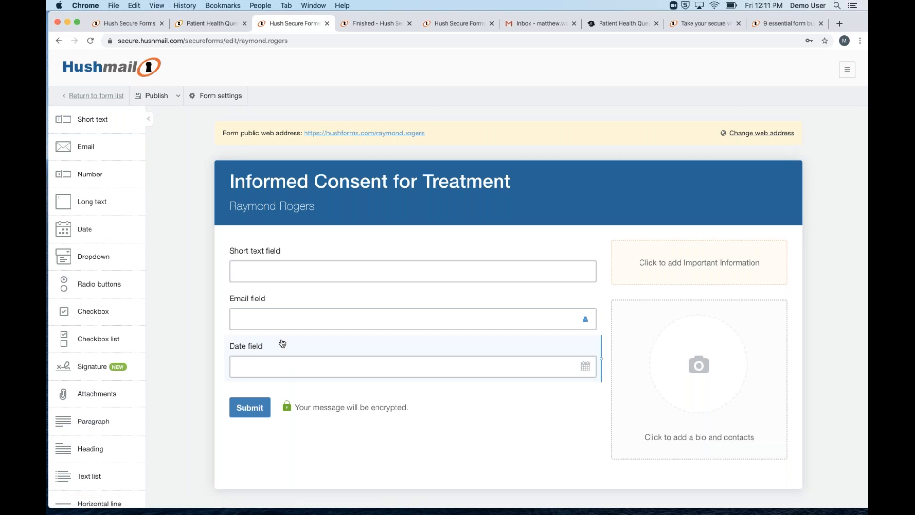
pyautogui.click(90, 119)
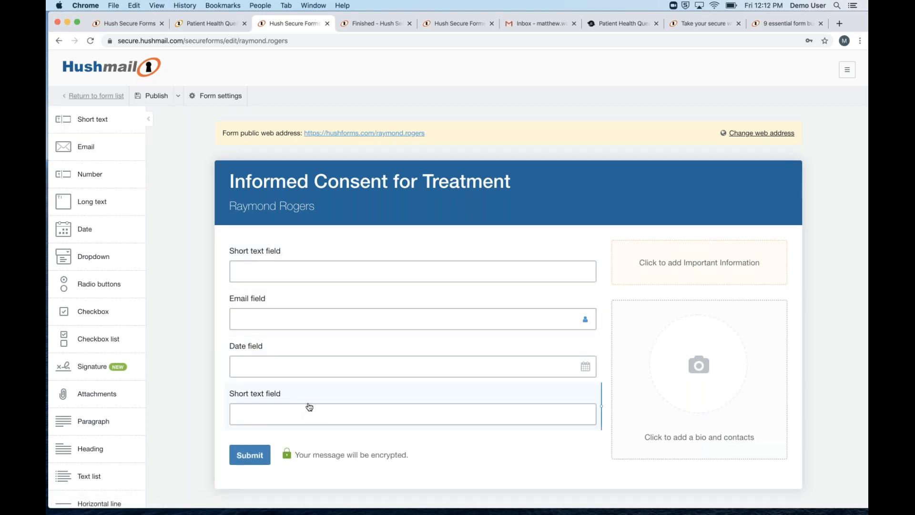
# Rename the first short text field to 'Name' and make it required
pyautogui.click(295, 256)
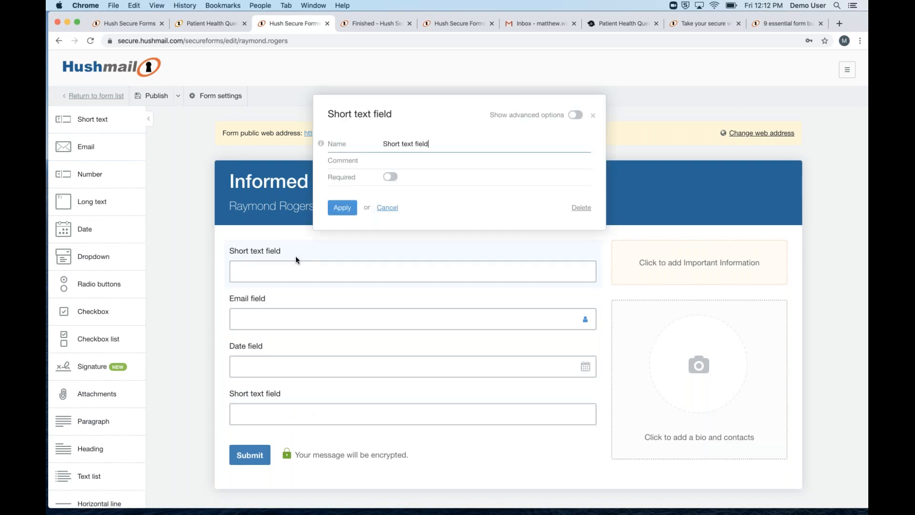
pyautogui.tripleClick(421, 145)
pyautogui.write('Name')
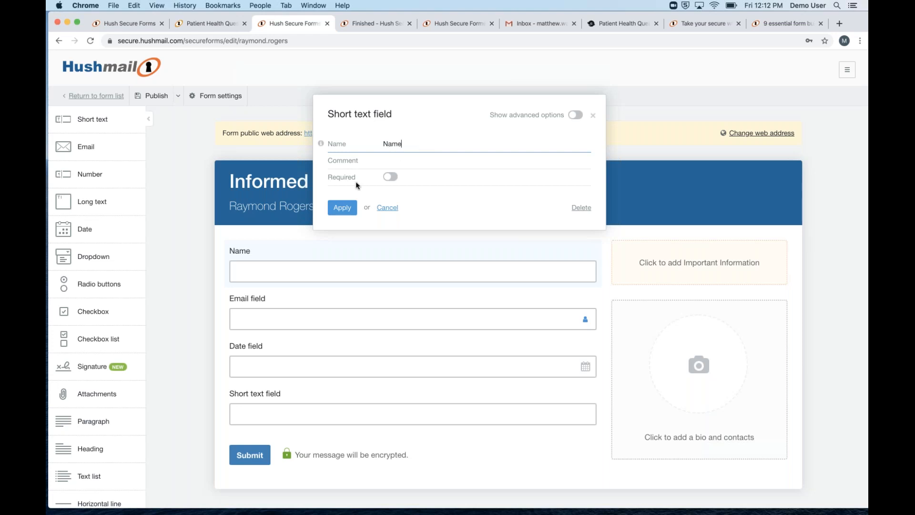
pyautogui.click(390, 176)
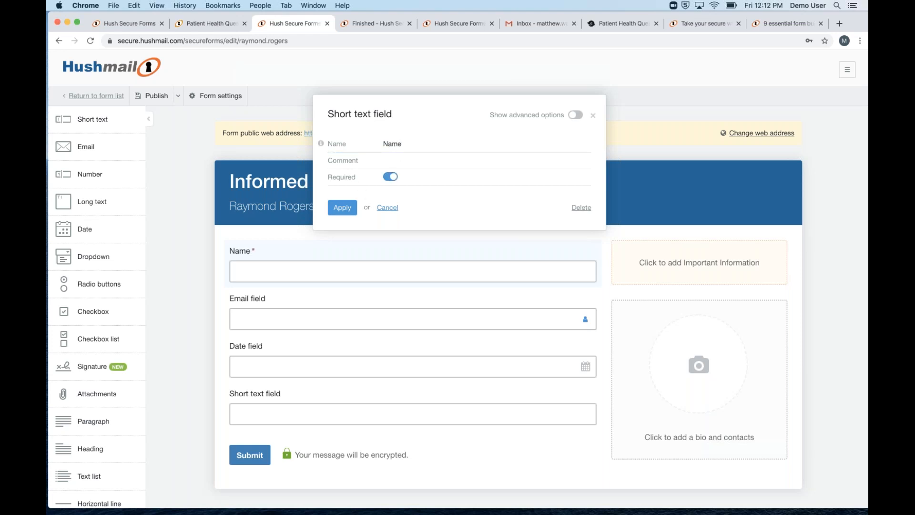
pyautogui.click(349, 210)
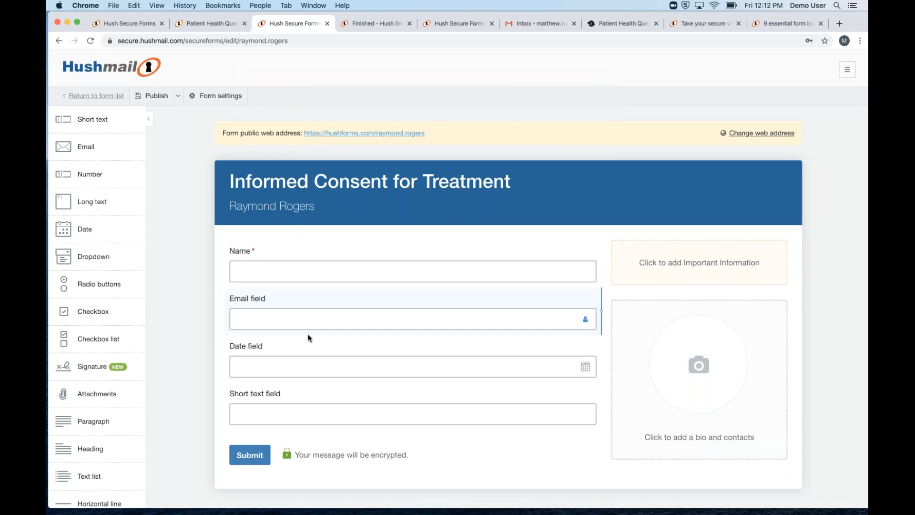
# Move the date field beside Name, rename it 'Date of birth', make it required, keep the 30 May 2018 format
pyautogui.moveTo(299, 373); pyautogui.dragTo(593, 269)
pyautogui.moveTo(300, 267); pyautogui.dragTo(413, 268)
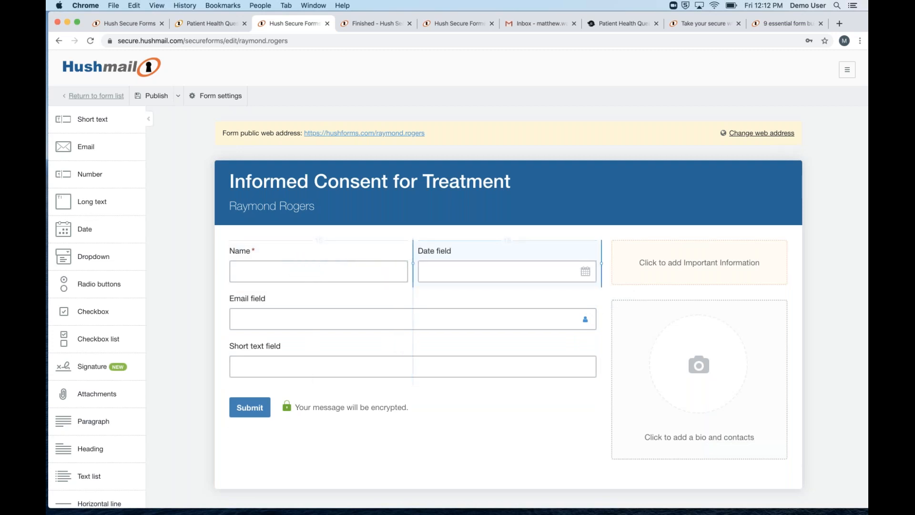
pyautogui.click(465, 263)
pyautogui.doubleClick(406, 144)
pyautogui.write('of')
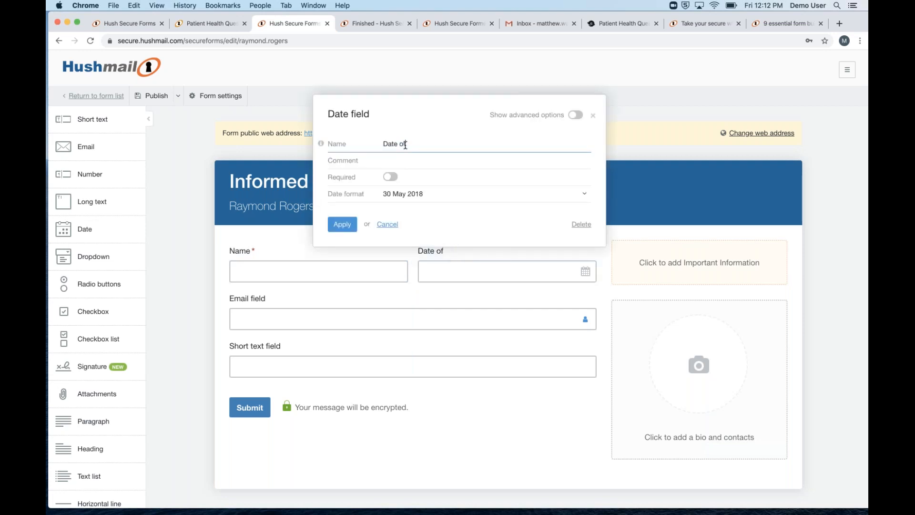
pyautogui.write(' birth')
pyautogui.click(390, 177)
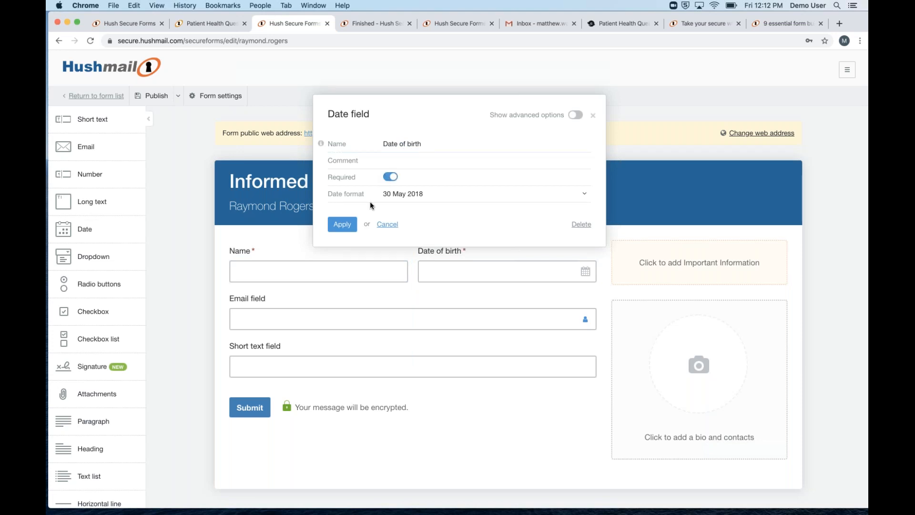
pyautogui.click(405, 196)
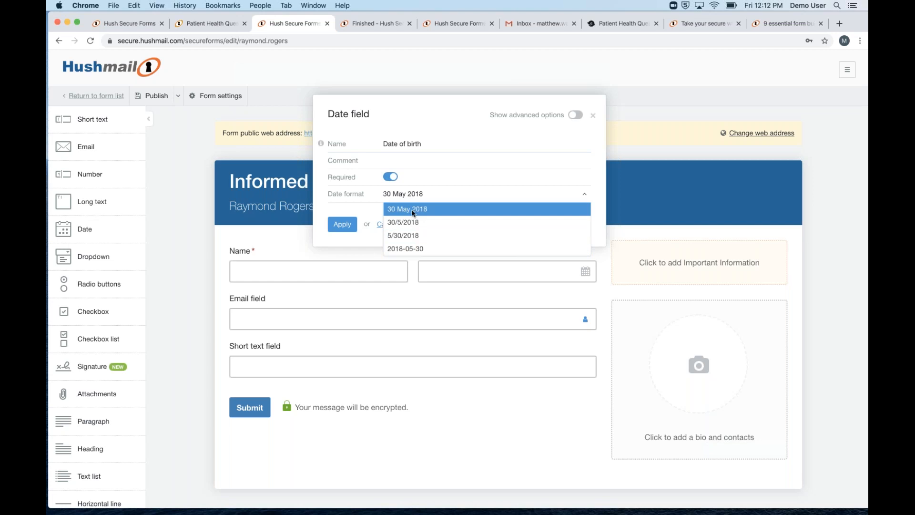
pyautogui.click(397, 210)
pyautogui.click(340, 225)
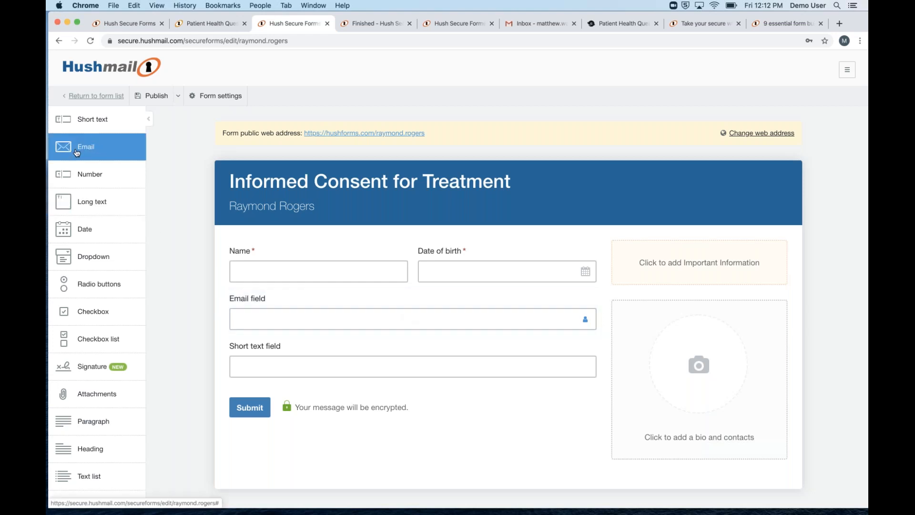
# Rename the Email field to 'Email address'
pyautogui.click(394, 326)
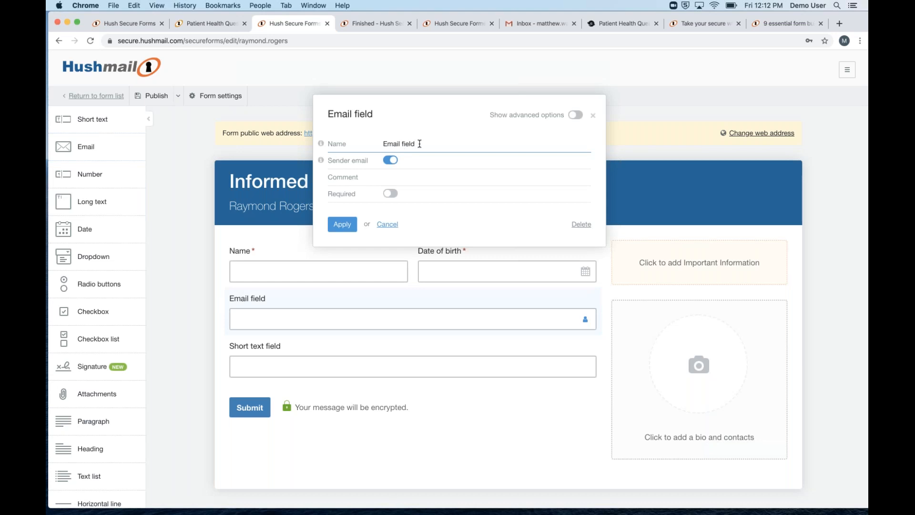
pyautogui.doubleClick(404, 144)
pyautogui.press('BackSpace')
pyautogui.press('BackSpace')
pyautogui.write('address')
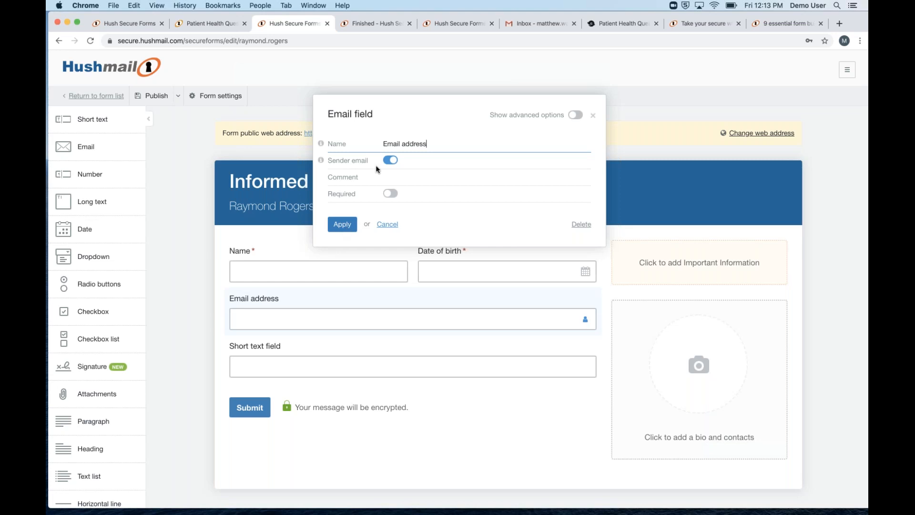
pyautogui.click(347, 228)
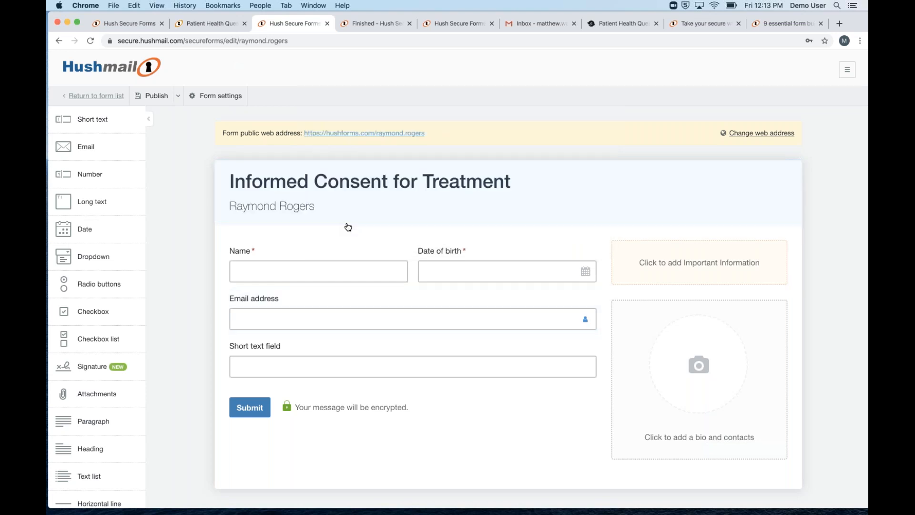
# Move the short text field beside Email address and rename it 'Phone number'
pyautogui.moveTo(311, 360); pyautogui.dragTo(566, 316)
pyautogui.moveTo(300, 310); pyautogui.dragTo(413, 313)
pyautogui.click(448, 304)
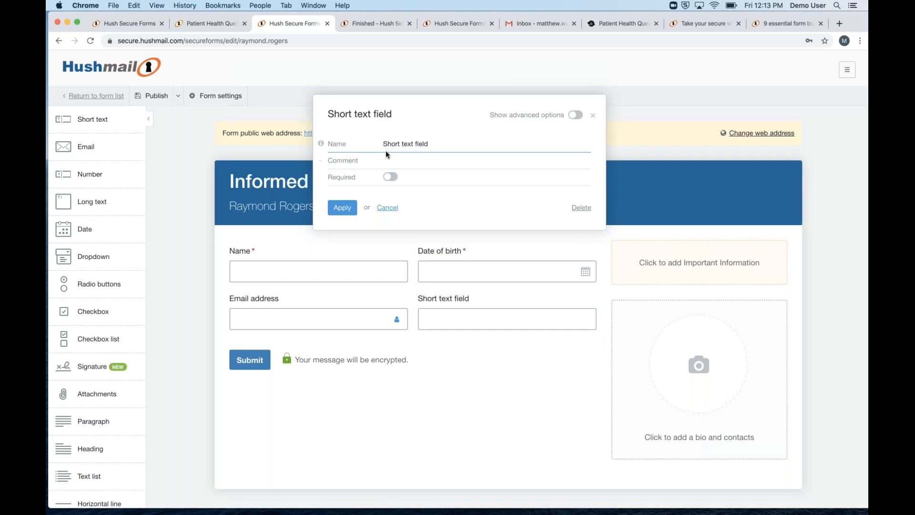
pyautogui.tripleClick(416, 145)
pyautogui.write('Phone number')
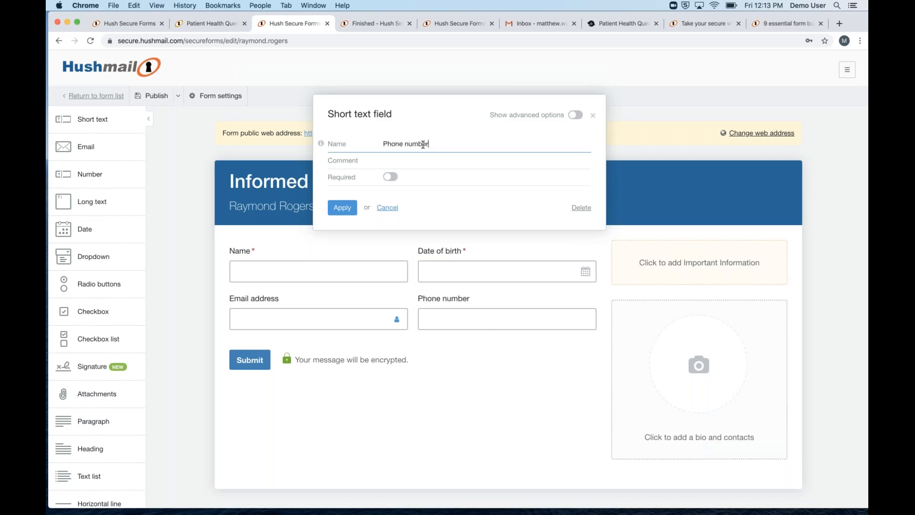
pyautogui.click(342, 208)
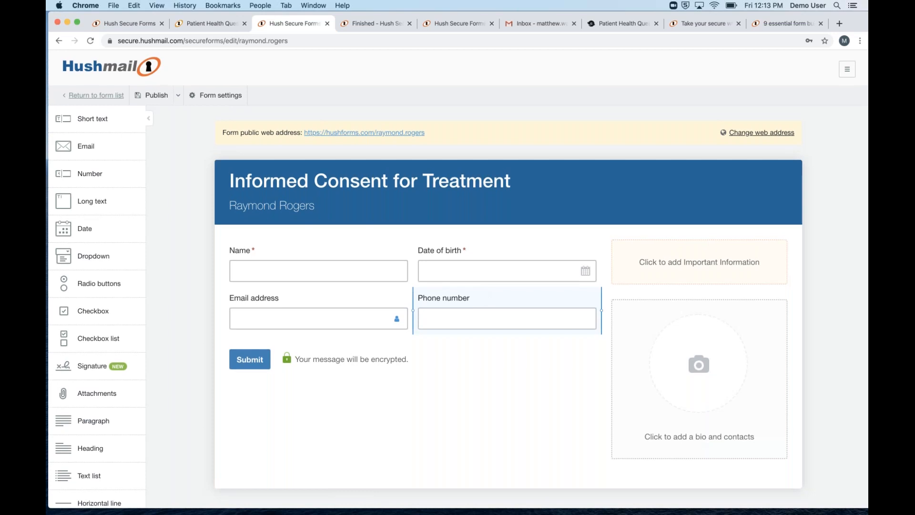
# Place a heading reading 'Client Information' at the top of the form
pyautogui.scroll(-3, 81, 348)
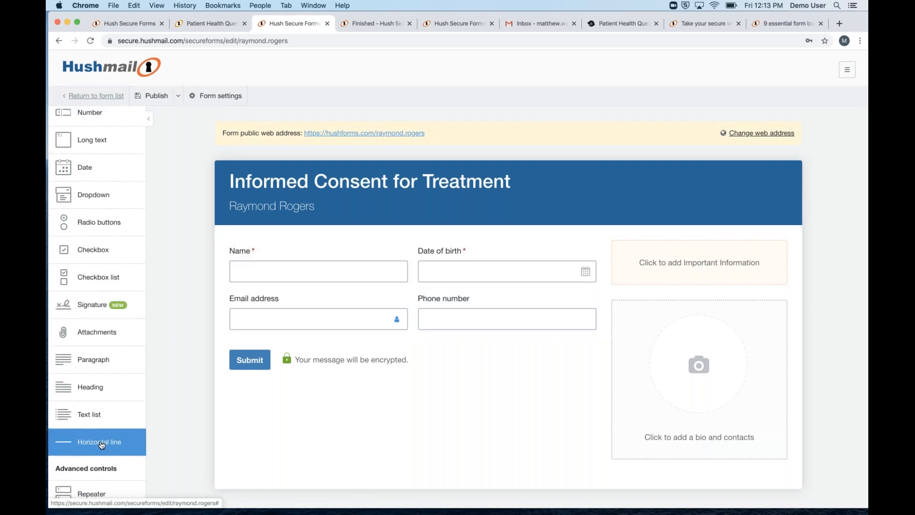
pyautogui.moveTo(88, 388); pyautogui.dragTo(253, 245)
pyautogui.click(257, 268)
pyautogui.doubleClick(396, 163)
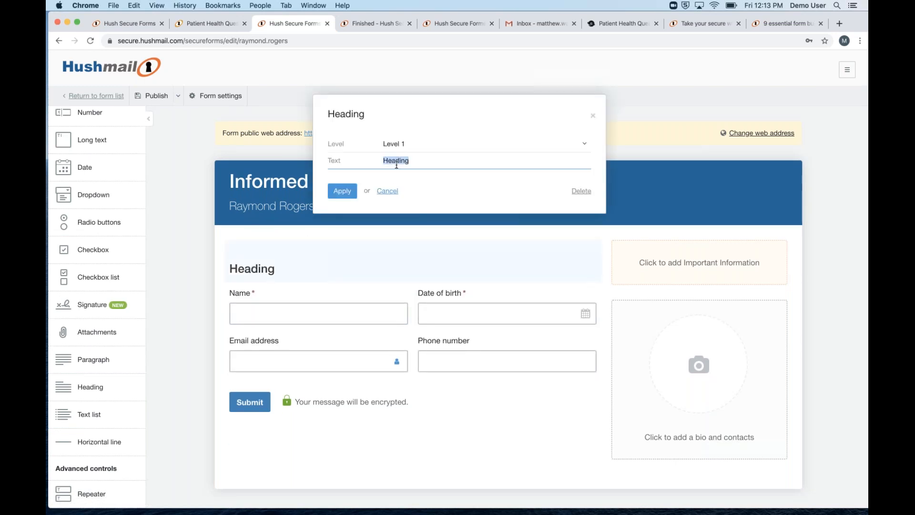
pyautogui.write('Client I')
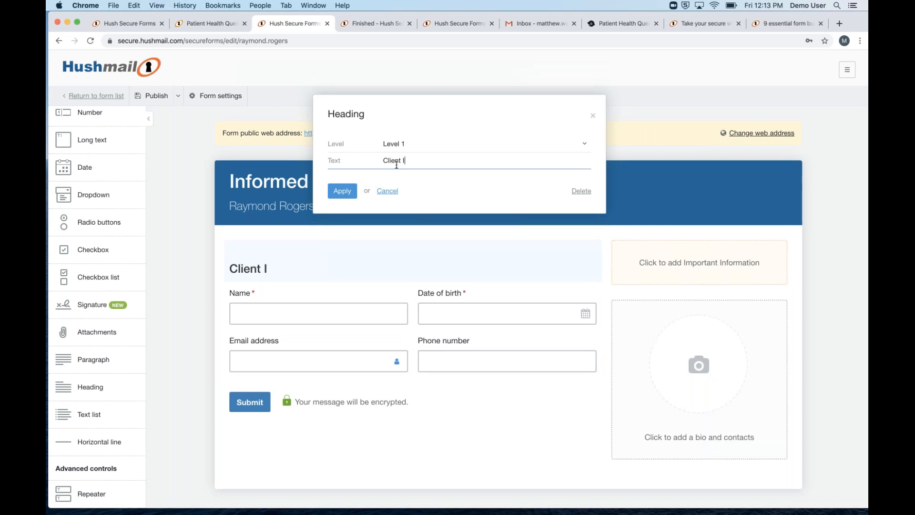
pyautogui.write('nformation')
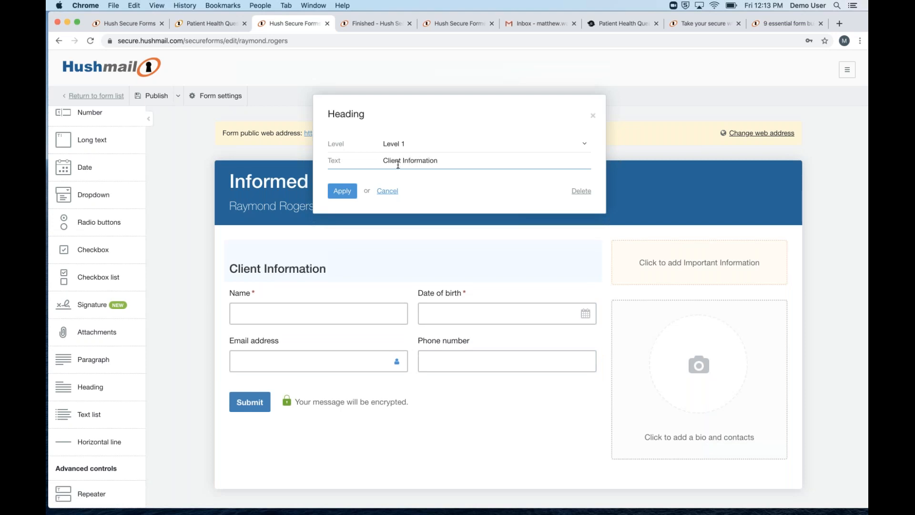
pyautogui.click(349, 191)
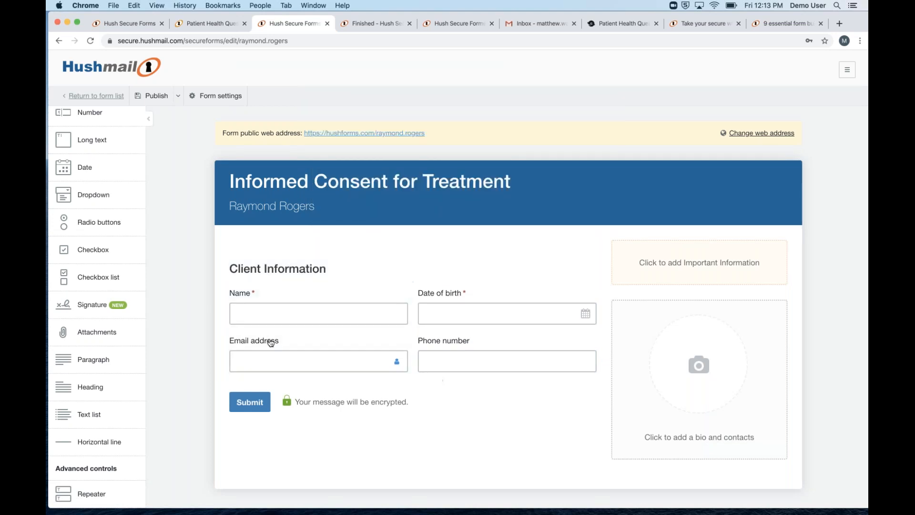
# Add a paragraph block and copy the consent statement from Notes
pyautogui.click(106, 365)
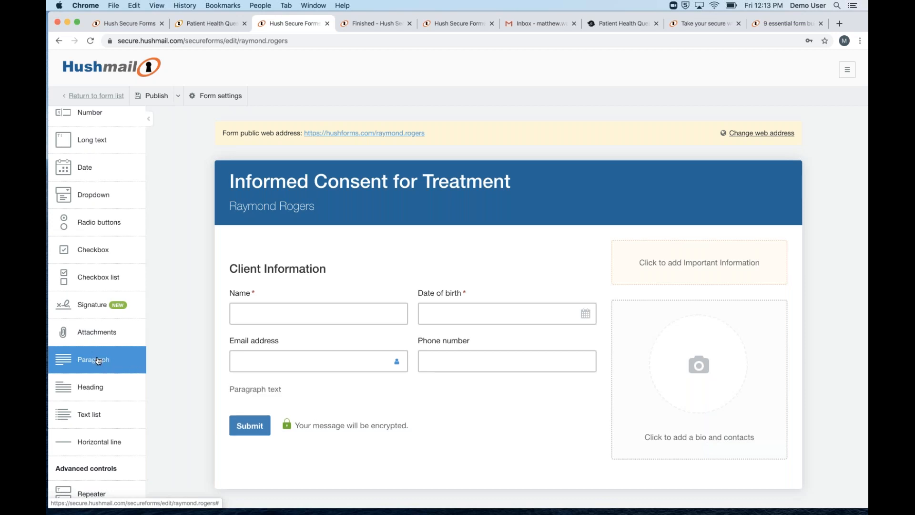
pyautogui.click(263, 389)
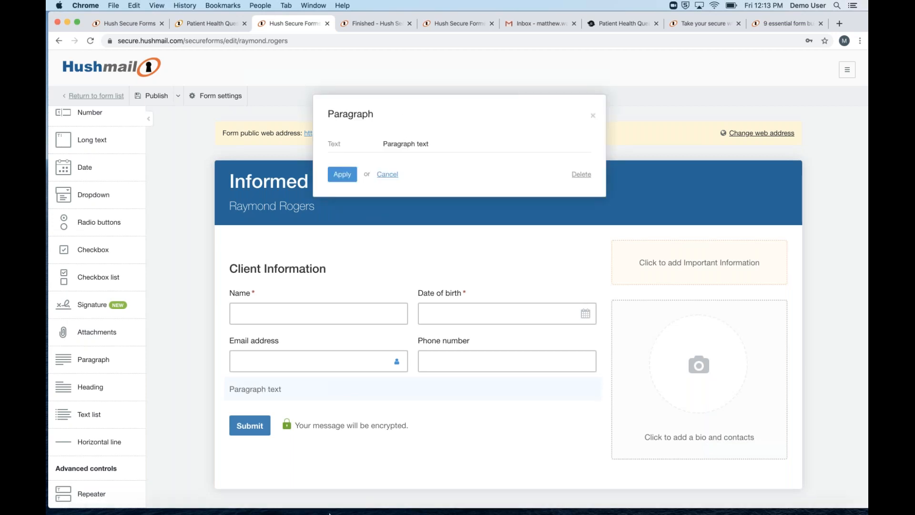
pyautogui.moveTo(329, 514)
pyautogui.click(406, 499)
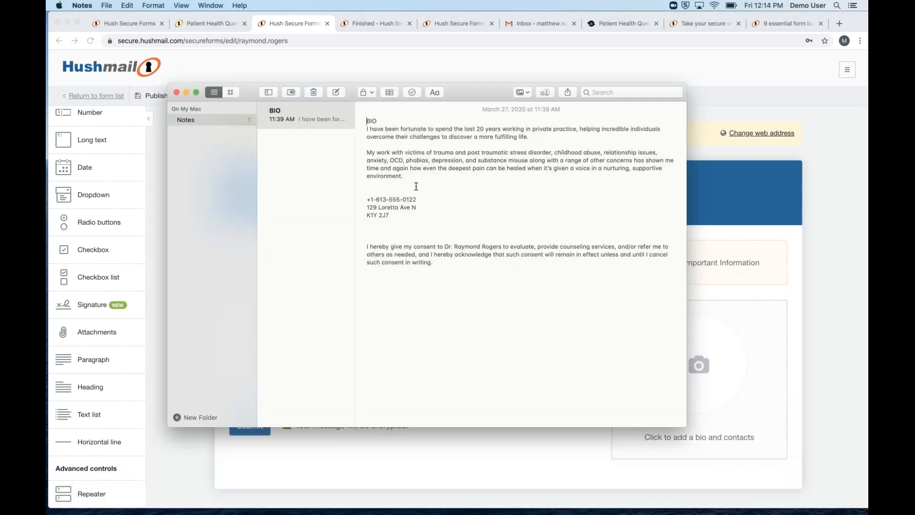
pyautogui.moveTo(433, 262); pyautogui.dragTo(361, 248)
pyautogui.press('super+c')
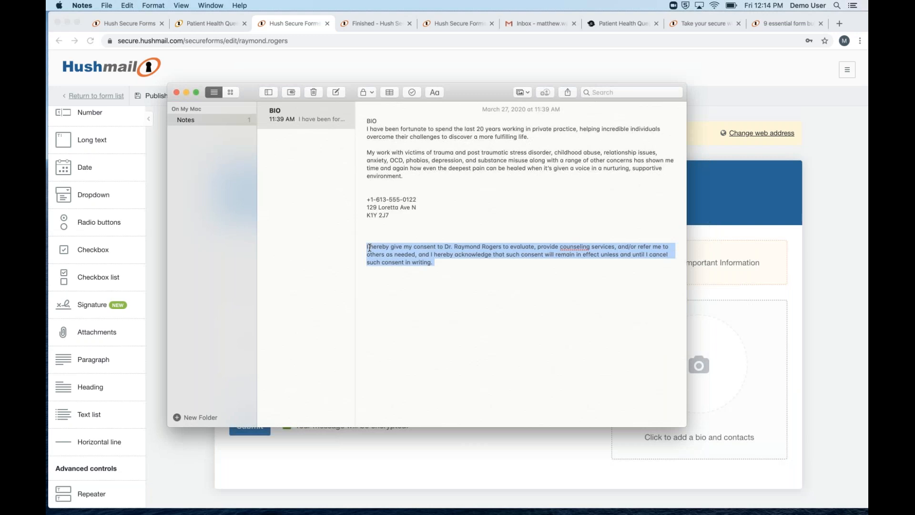
pyautogui.click(454, 458)
# Replace the placeholder paragraph text with the pasted consent statement and apply it
pyautogui.click(414, 143)
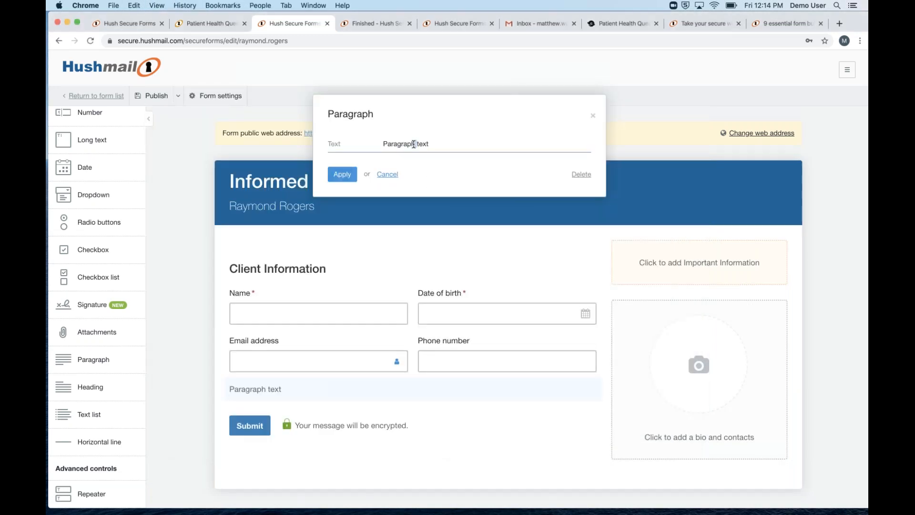
pyautogui.press('super+a')
pyautogui.press('super+v')
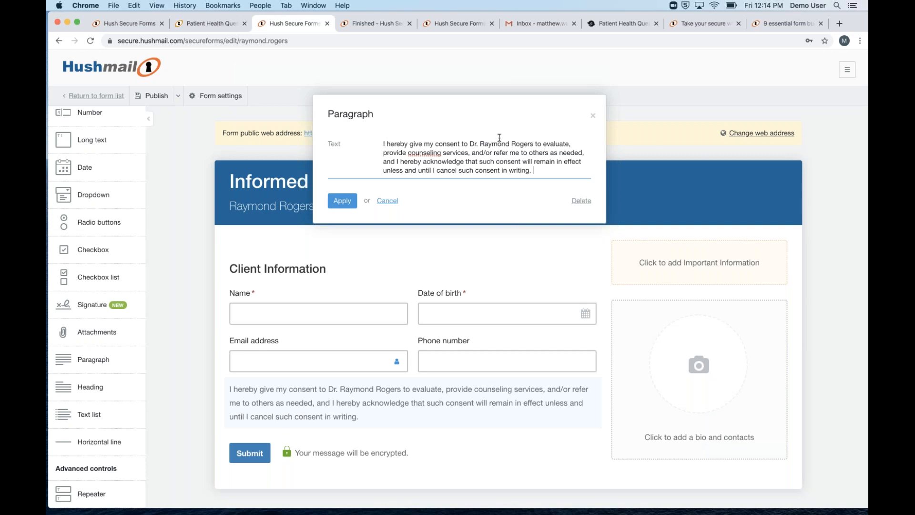
pyautogui.click(349, 203)
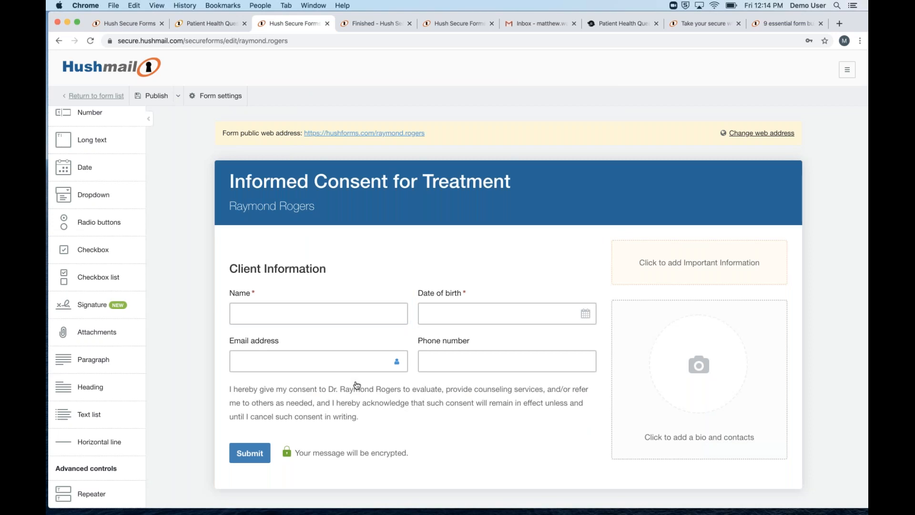
pyautogui.scroll(-1, 353, 386)
pyautogui.scroll(1, 350, 386)
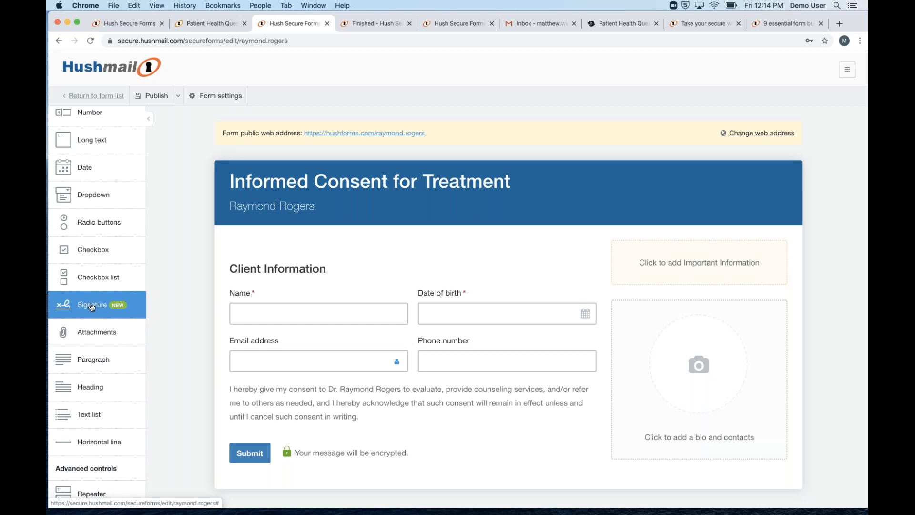
# Add a Signature field below the consent paragraph, above the Submit button
pyautogui.click(90, 306)
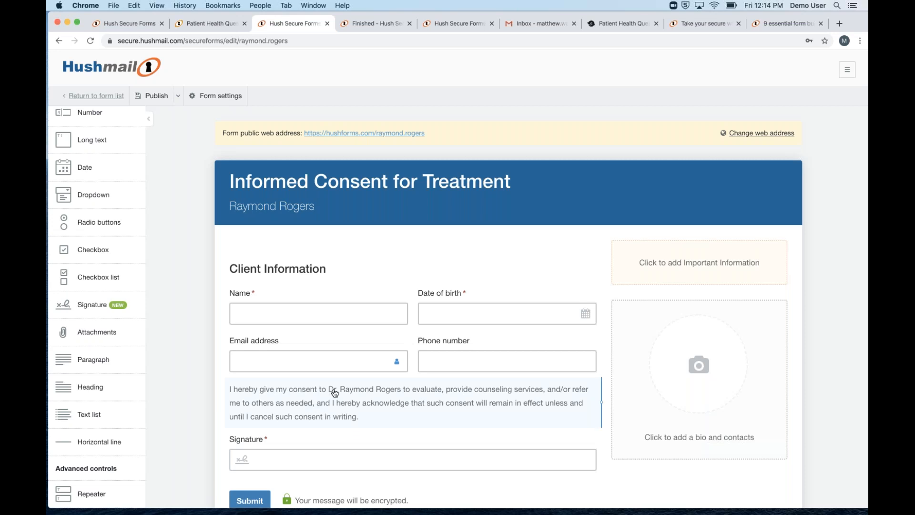
pyautogui.scroll(-2, 518, 352)
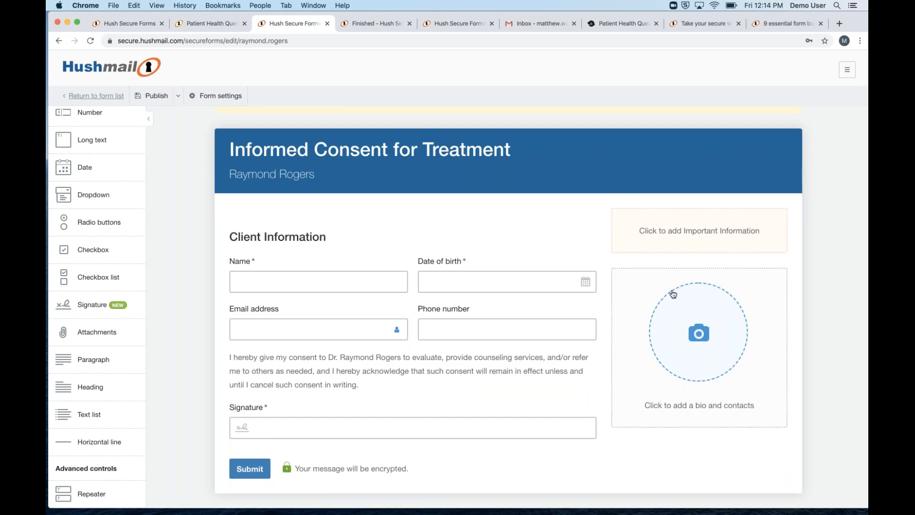
# Set the bio photo to headshot.png from the Desktop folder
pyautogui.click(696, 347)
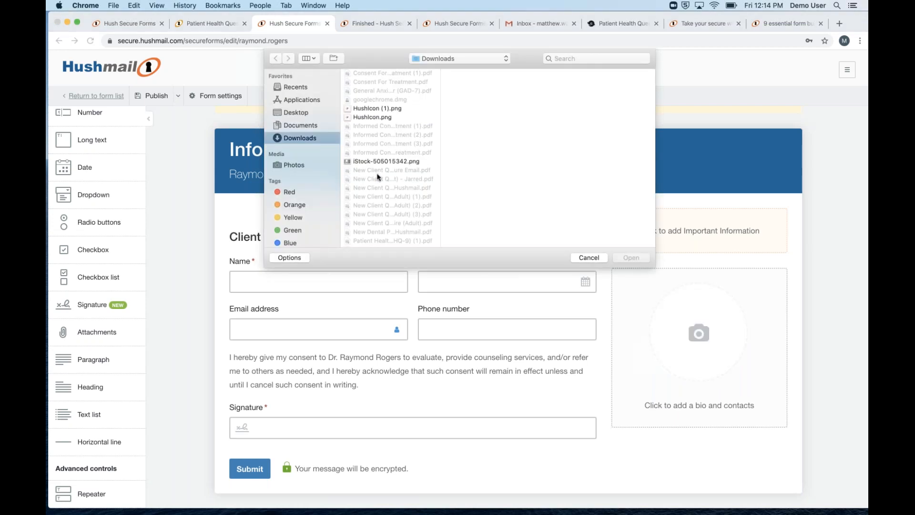
pyautogui.click(302, 113)
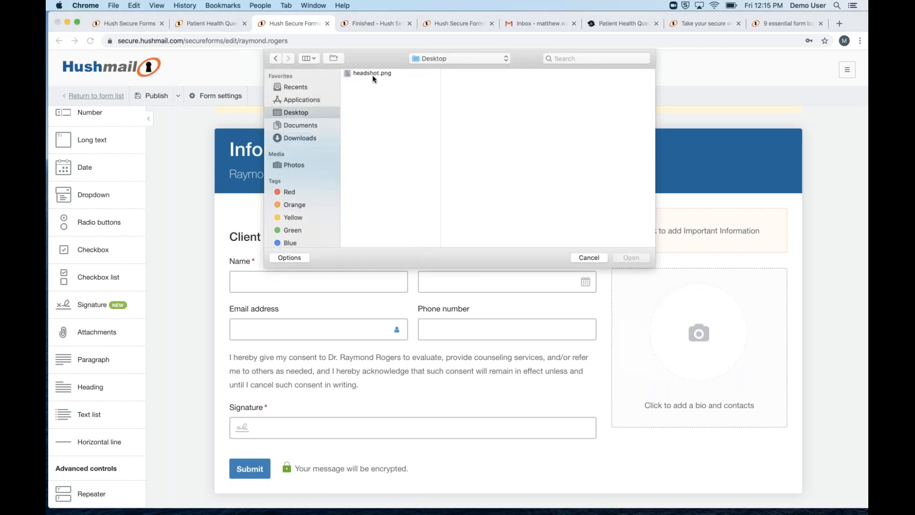
pyautogui.click(372, 74)
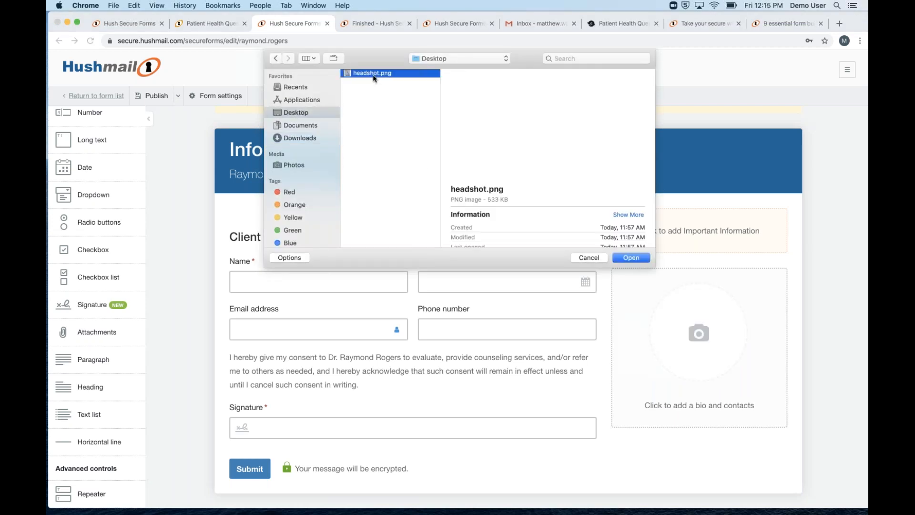
pyautogui.click(631, 259)
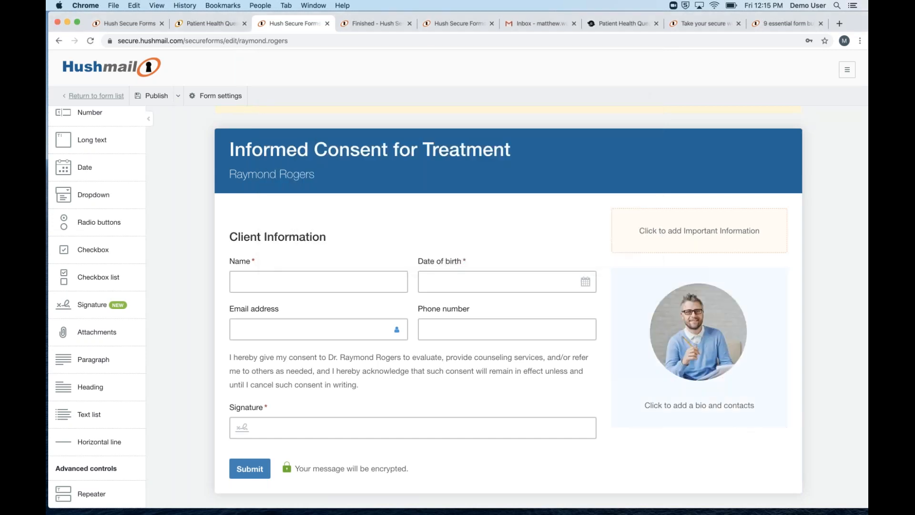
# Enter the therapist's full name and a telephone number in the sidebar profile
pyautogui.click(682, 412)
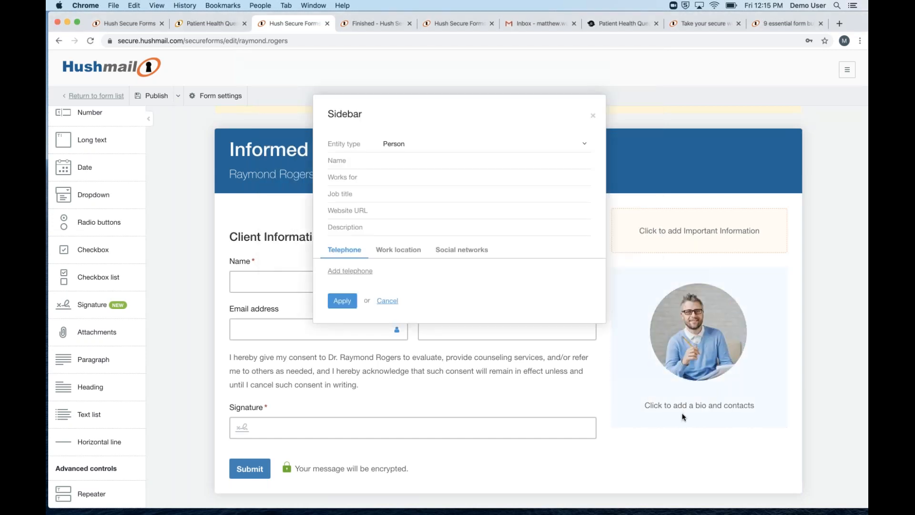
pyautogui.click(378, 165)
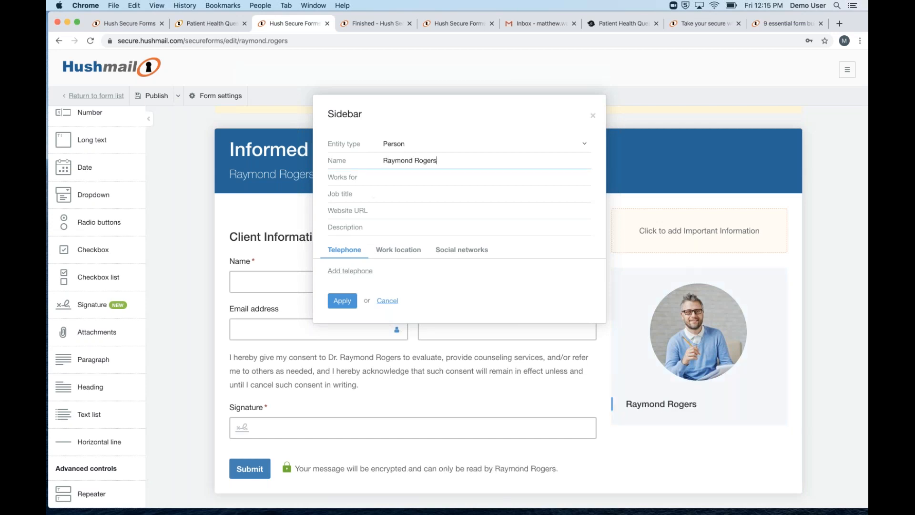
pyautogui.click(367, 271)
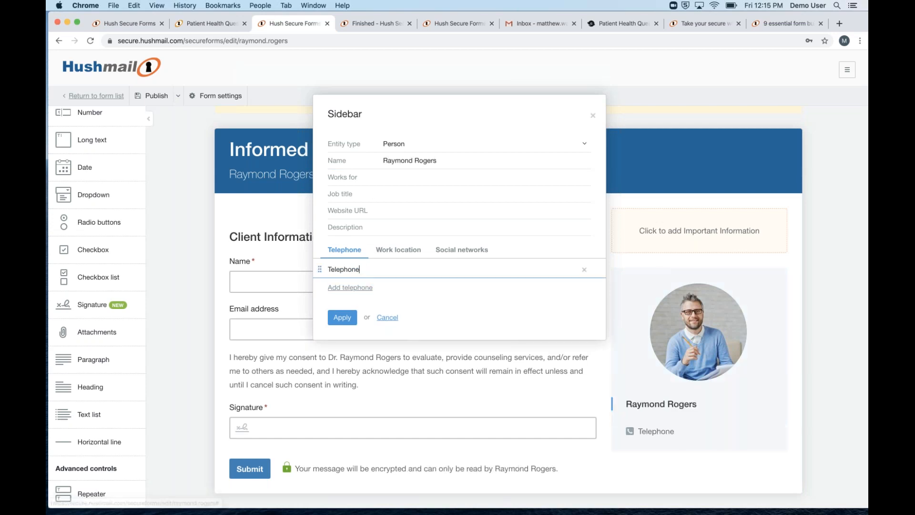
pyautogui.doubleClick(355, 269)
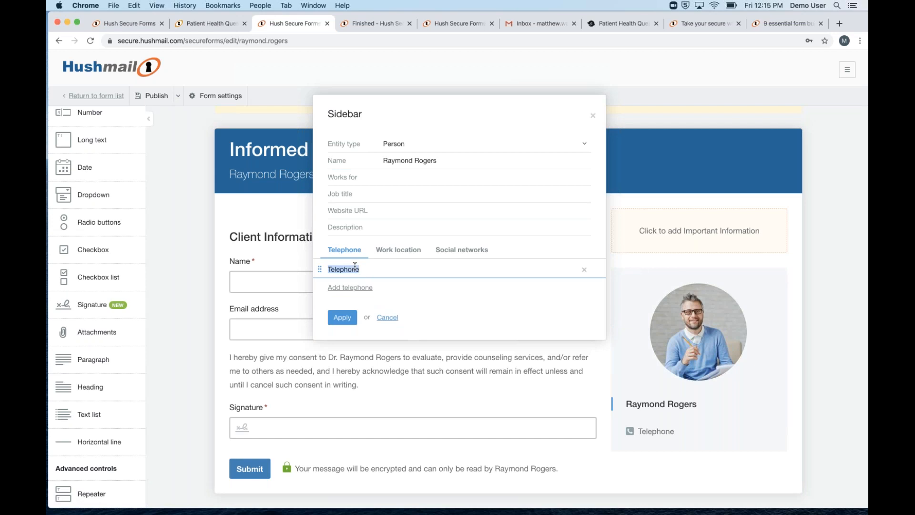
pyautogui.write('613-123-4567')
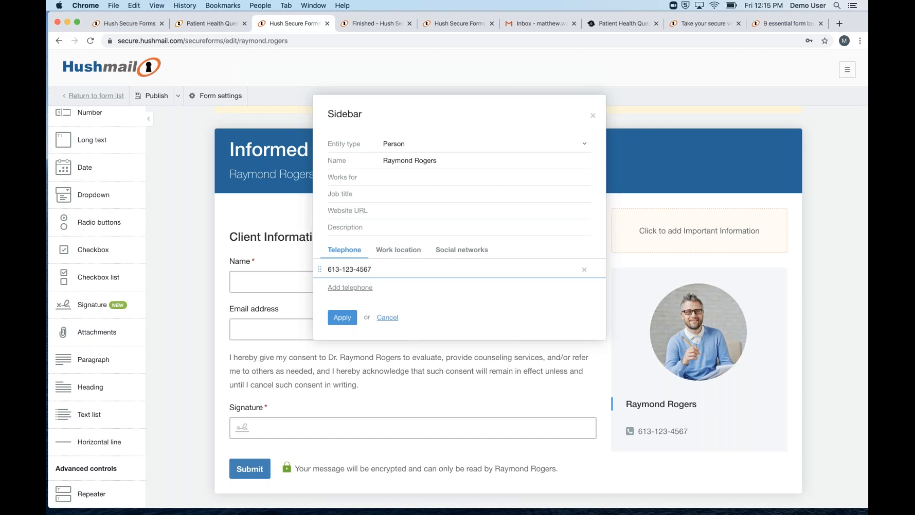
pyautogui.click(399, 251)
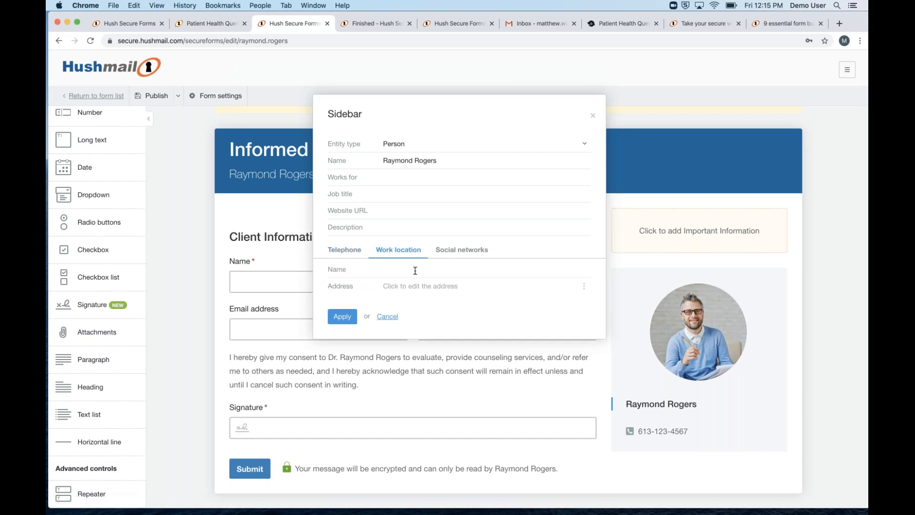
# Fill in the office's street address, city, province, postal code and country, then apply
pyautogui.click(413, 286)
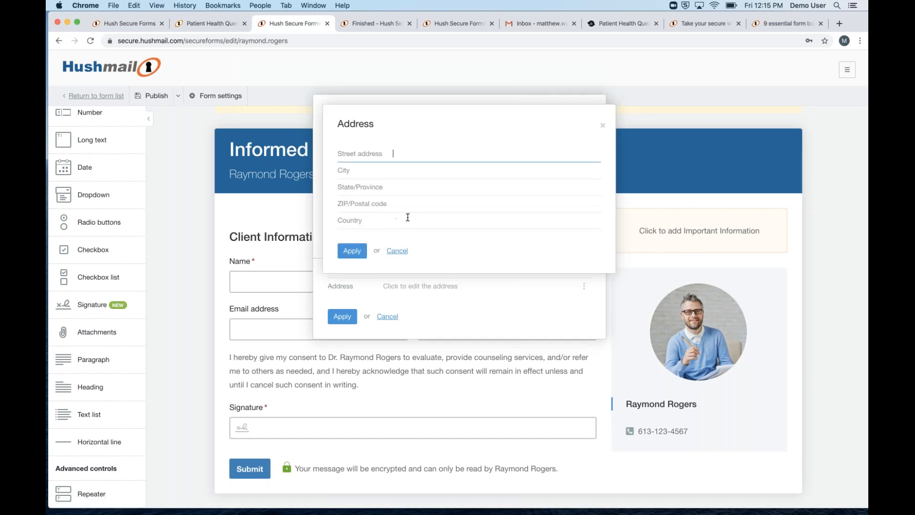
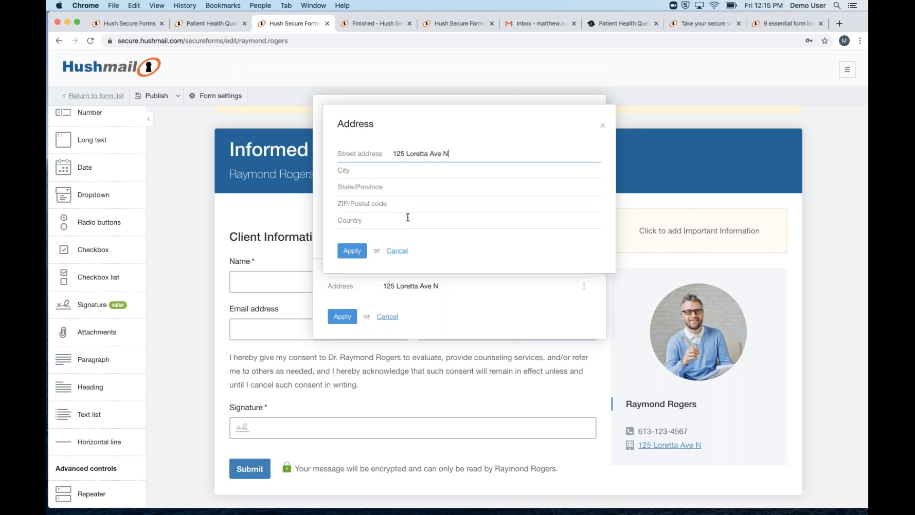
pyautogui.press('Tab')
pyautogui.write('Ottawa')
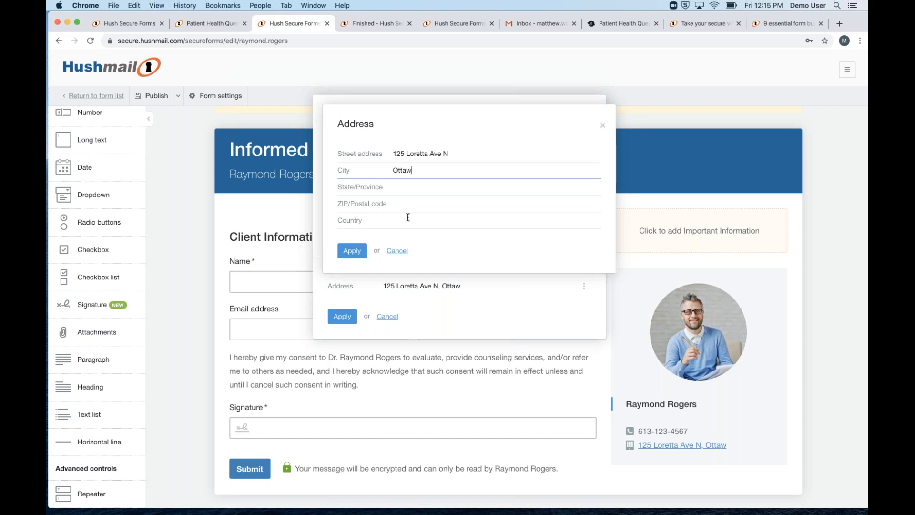
pyautogui.press('Tab')
pyautogui.write('ON')
pyautogui.press('Tab')
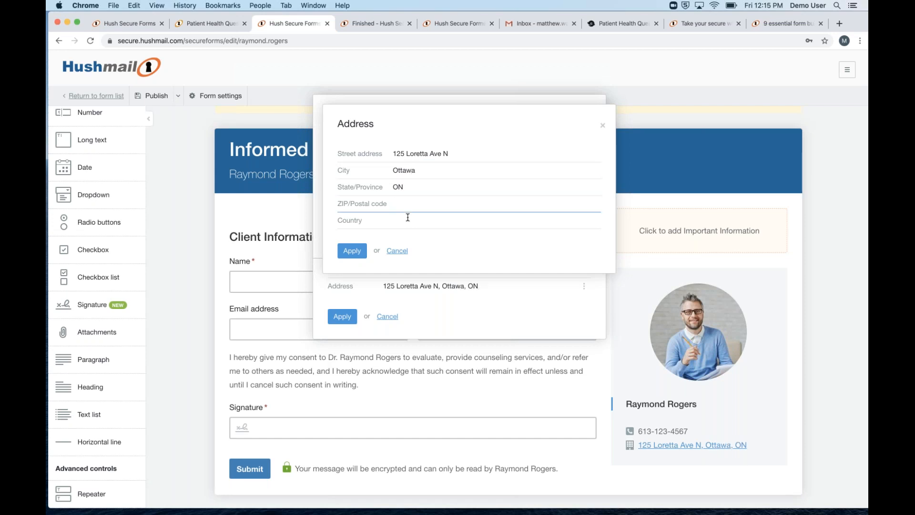
pyautogui.write('K1V1V1')
pyautogui.press('Tab')
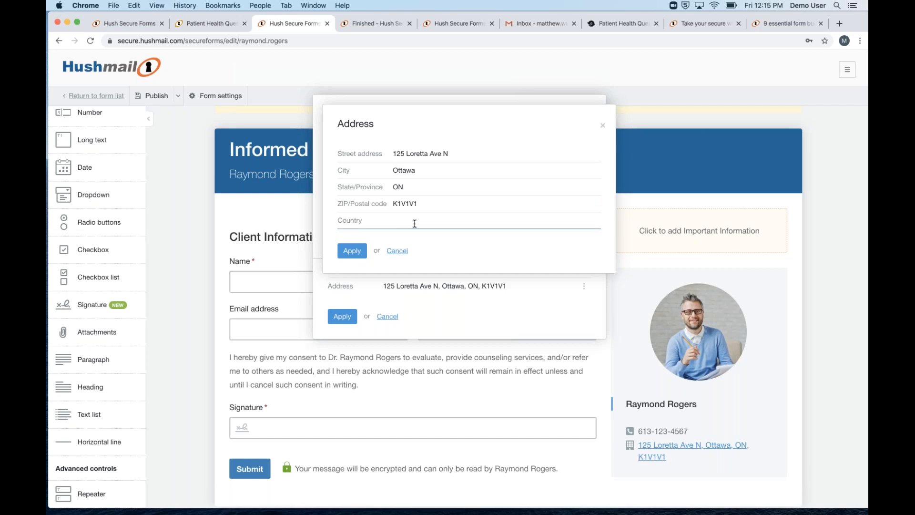
pyautogui.write('Canada')
pyautogui.click(344, 254)
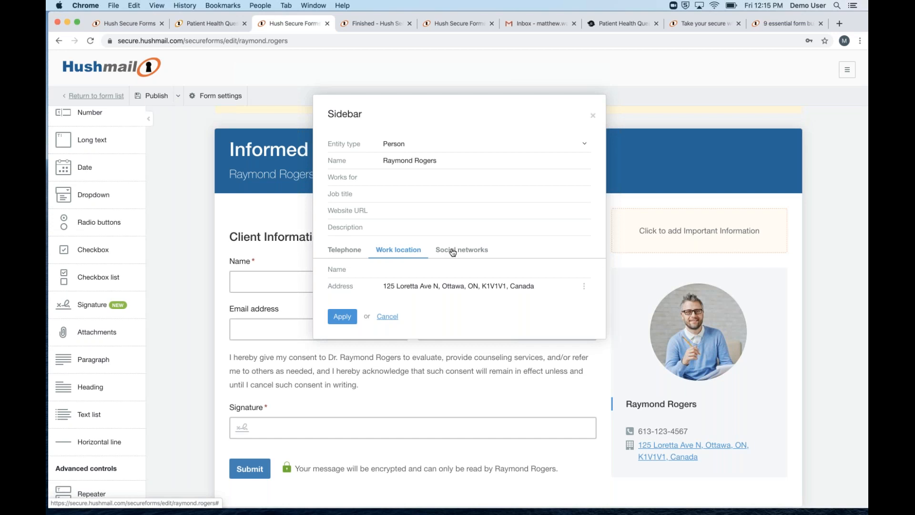
# Enter the therapist's LinkedIn profile URL under Social networks
pyautogui.click(453, 251)
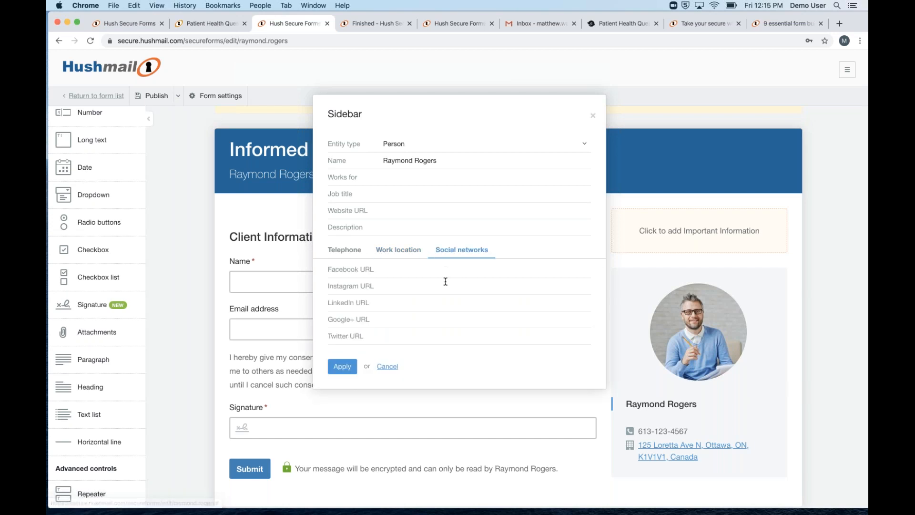
pyautogui.click(434, 304)
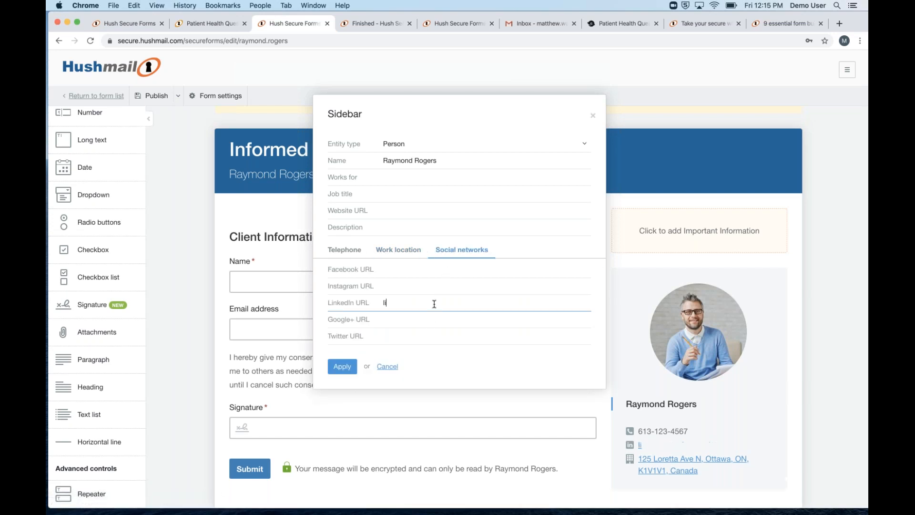
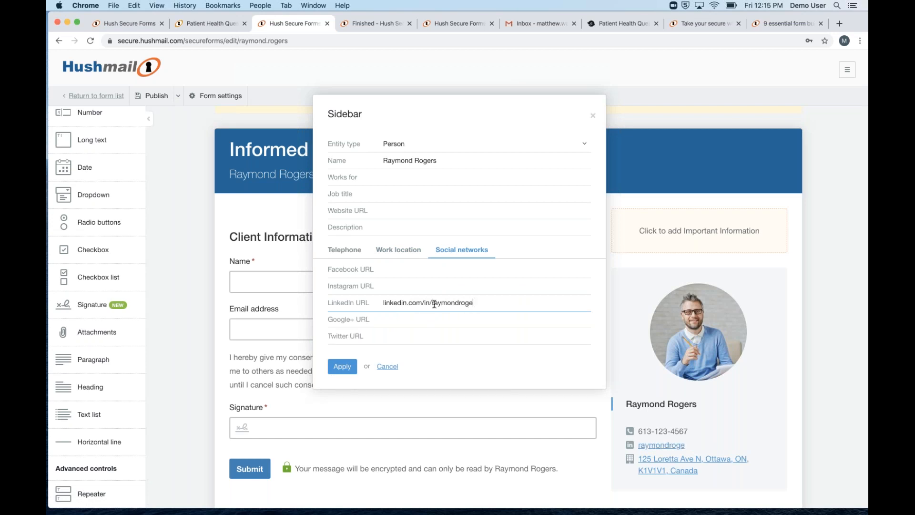
pyautogui.click(419, 318)
pyautogui.click(425, 274)
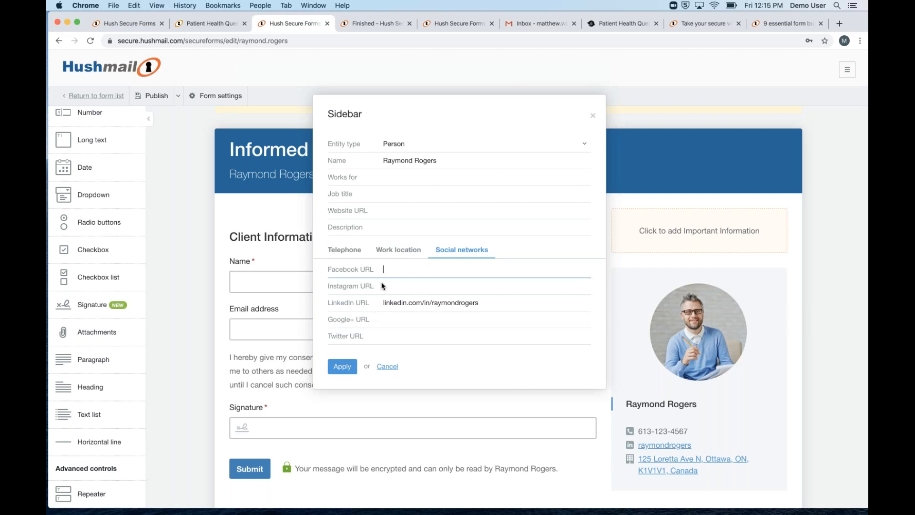
pyautogui.click(394, 210)
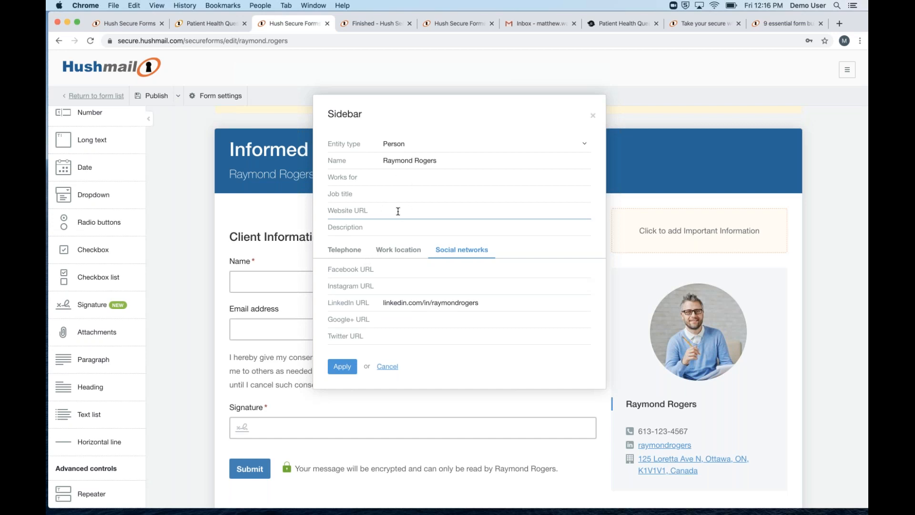
pyautogui.click(386, 230)
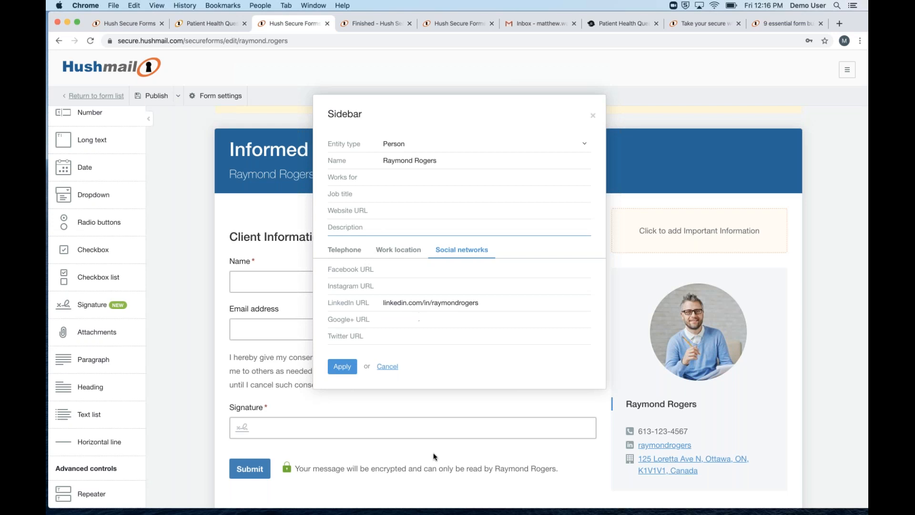
pyautogui.moveTo(442, 512)
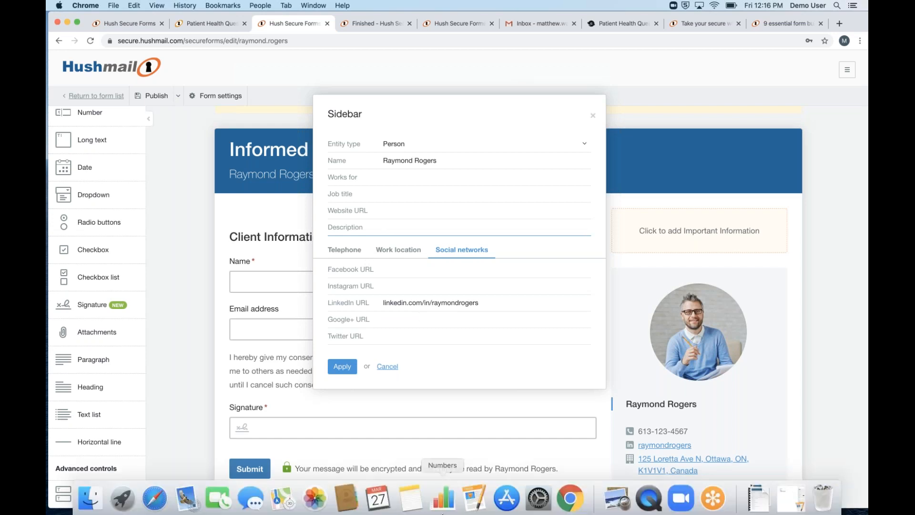
# Copy the therapist's two-paragraph bio from Notes into the sidebar Description and apply it
pyautogui.click(416, 497)
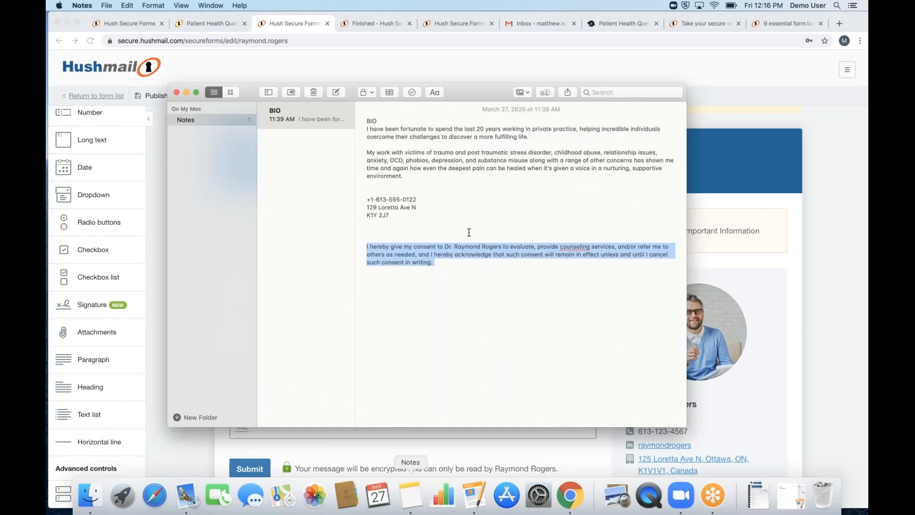
pyautogui.moveTo(403, 176); pyautogui.dragTo(370, 129)
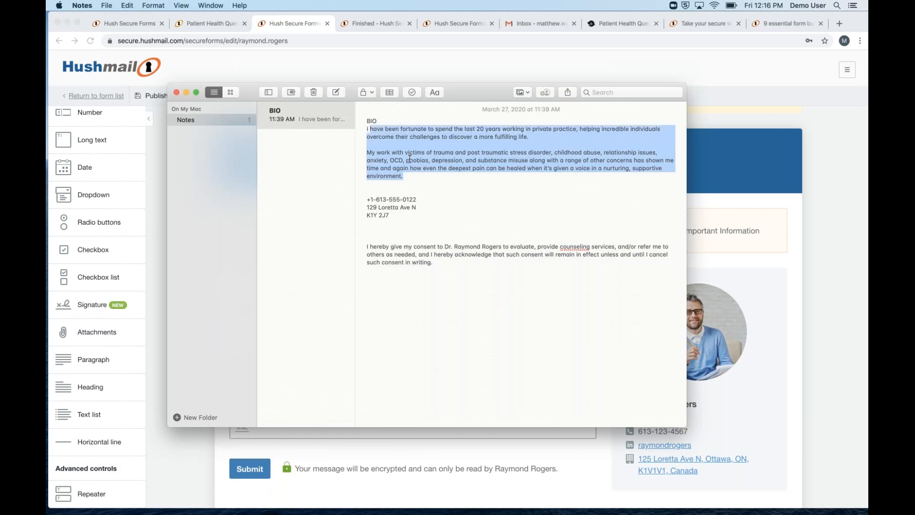
pyautogui.moveTo(405, 177); pyautogui.dragTo(364, 130)
pyautogui.click(395, 445)
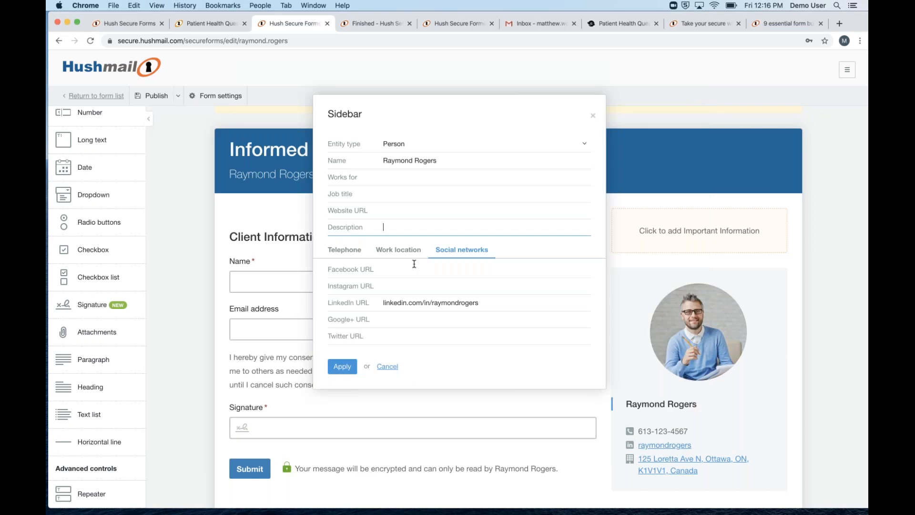
pyautogui.press('super+v')
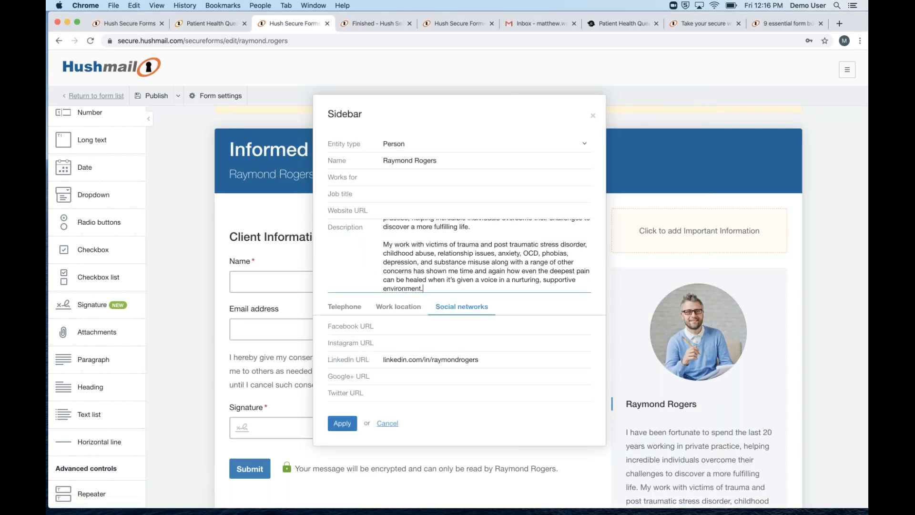
pyautogui.click(342, 424)
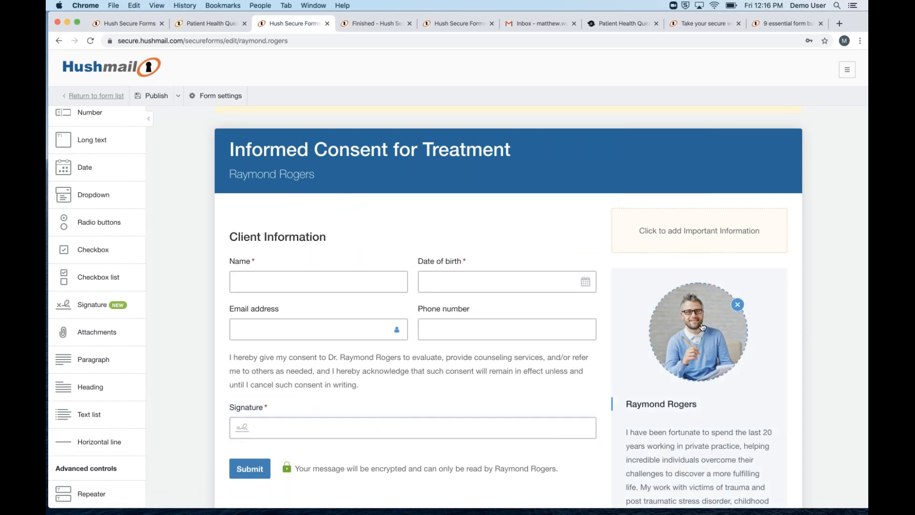
# Look over the form preview with the bio, then bring up the blank Important information dialog
pyautogui.scroll(-5, 703, 327)
pyautogui.scroll(3, 691, 259)
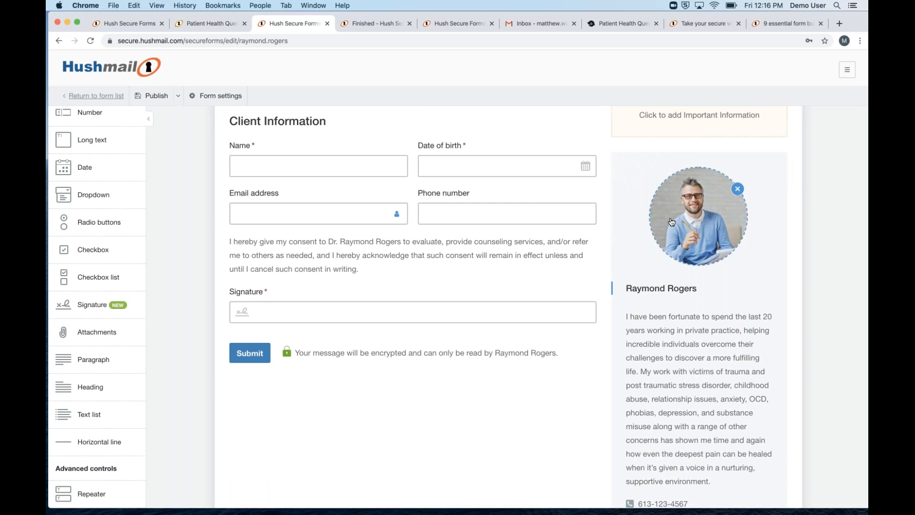
pyautogui.scroll(-1, 671, 222)
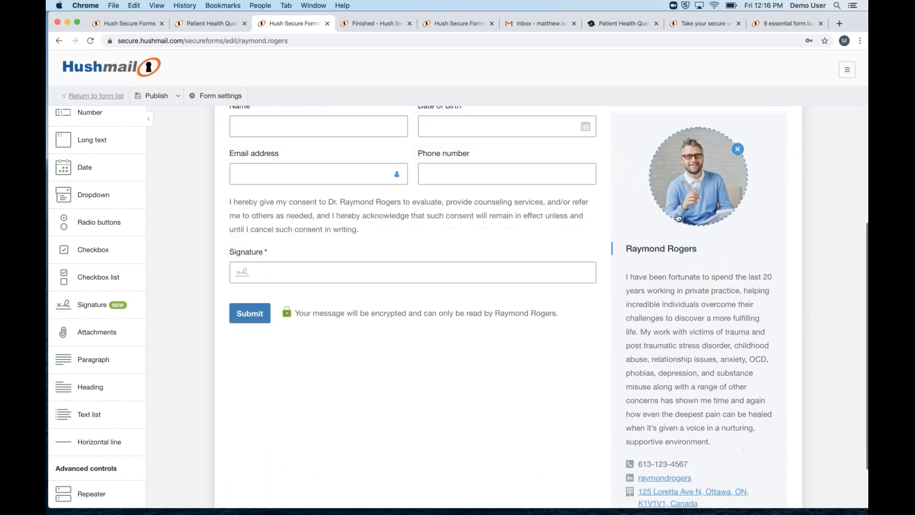
pyautogui.scroll(3, 678, 218)
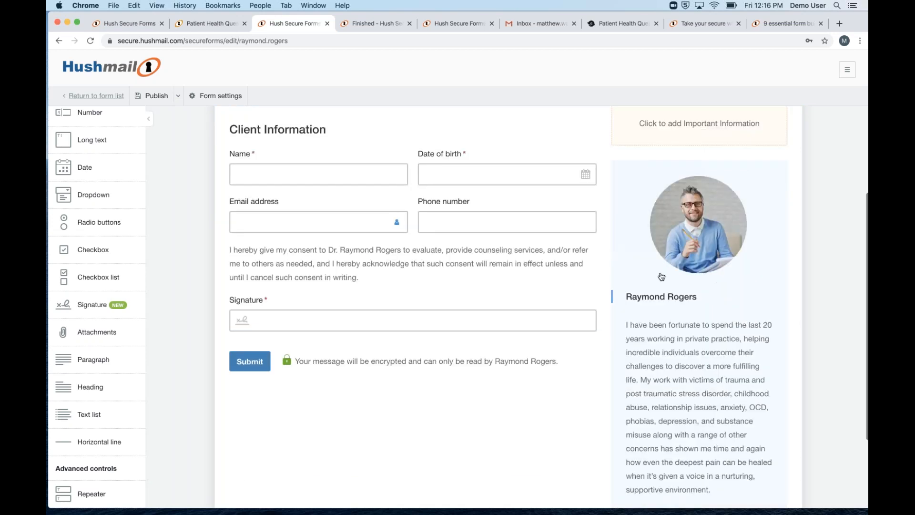
pyautogui.scroll(-3, 681, 281)
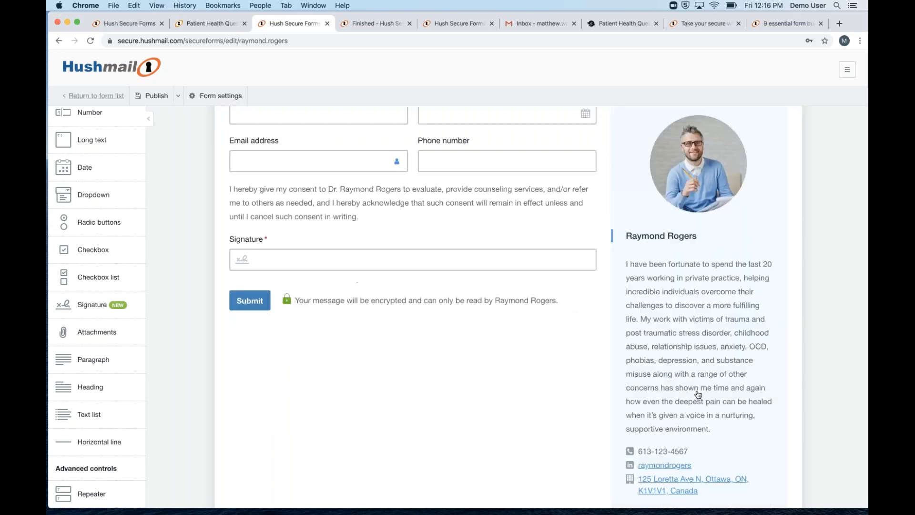
pyautogui.scroll(2, 701, 393)
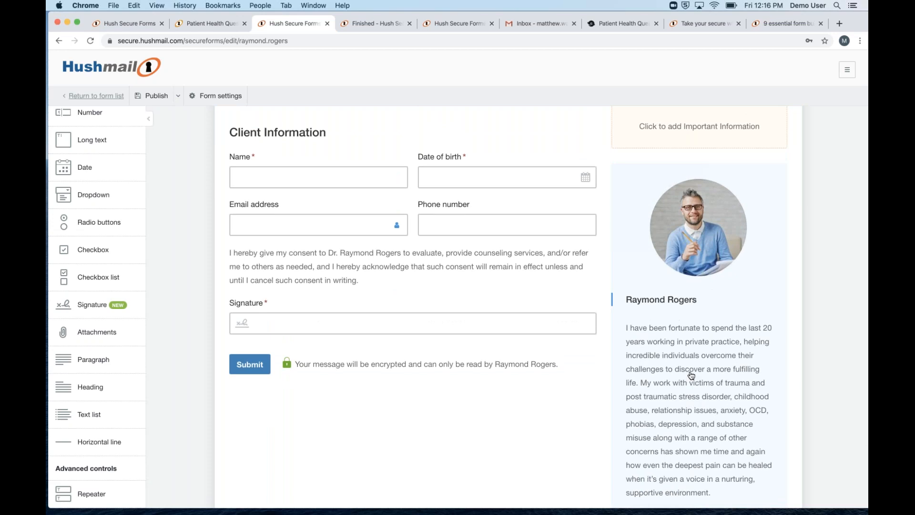
pyautogui.click(699, 123)
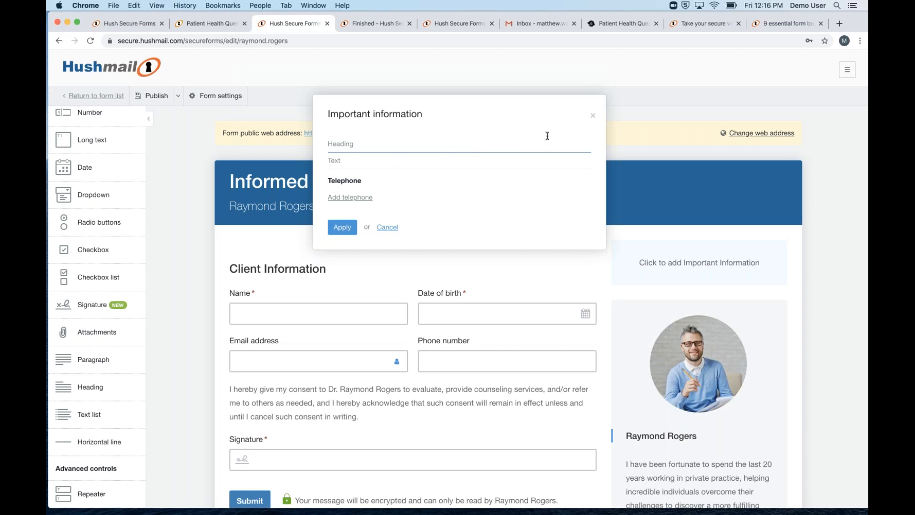
# Dismiss the Important information dialog without adding text and scroll down the form
pyautogui.click(504, 164)
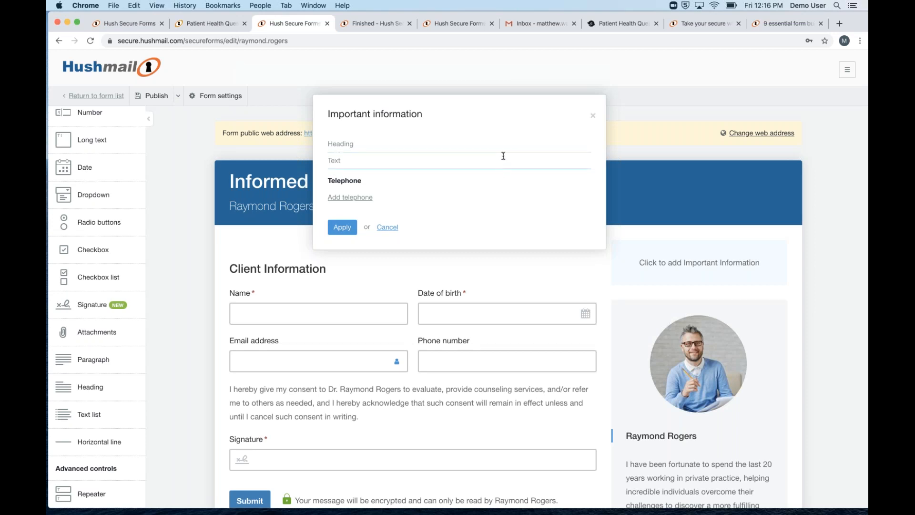
pyautogui.click(593, 118)
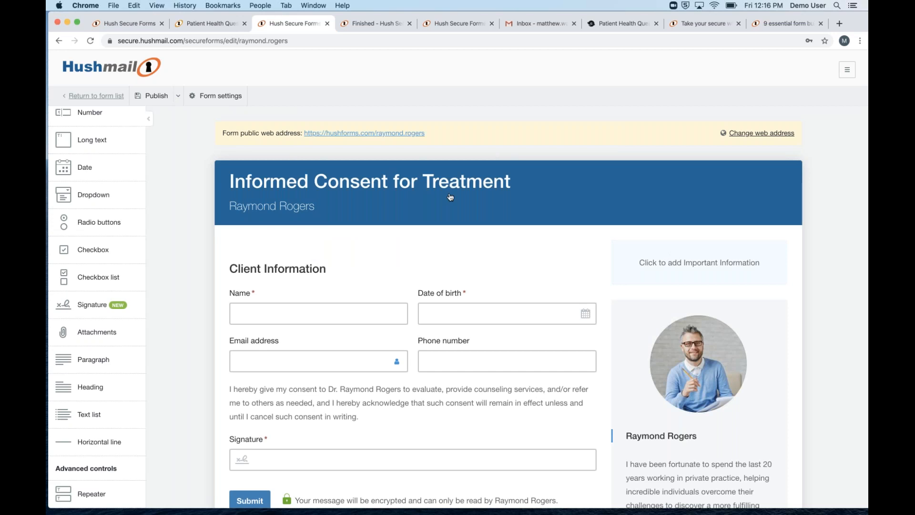
pyautogui.scroll(-3, 413, 310)
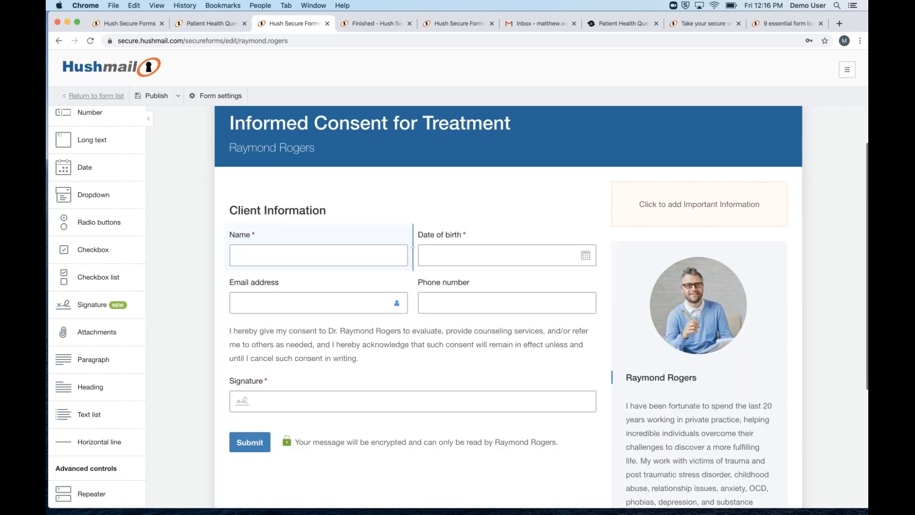
pyautogui.scroll(3, 102, 256)
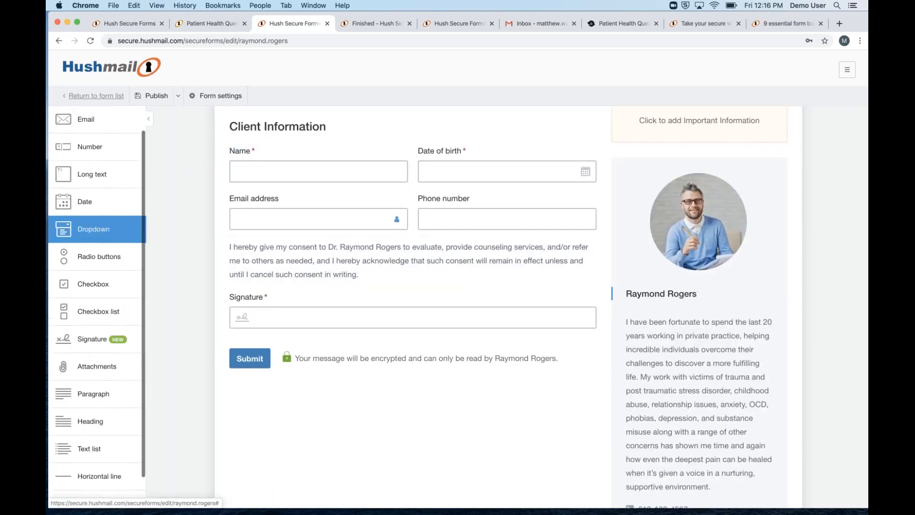
pyautogui.scroll(-3, 102, 256)
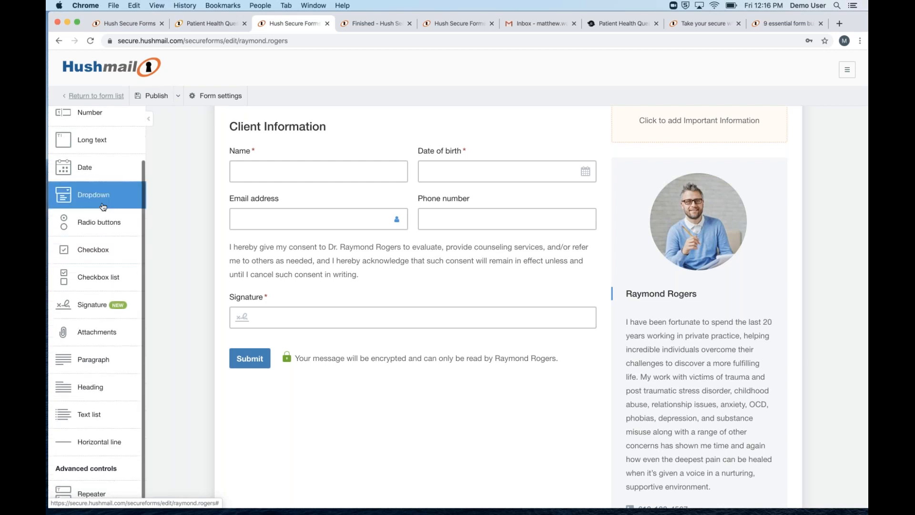
pyautogui.click(108, 224)
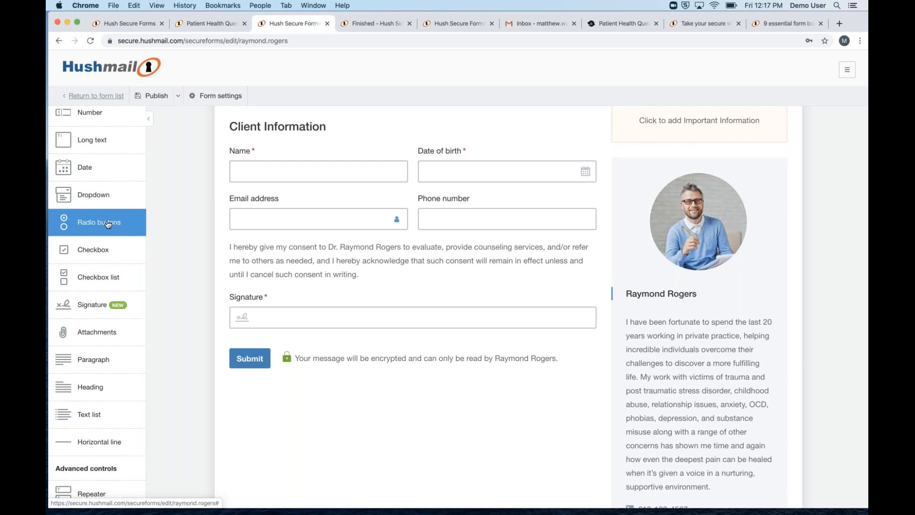
# Add a Checkbox list (Option 1, Option 2) and a File attachments field below Signature
pyautogui.click(88, 281)
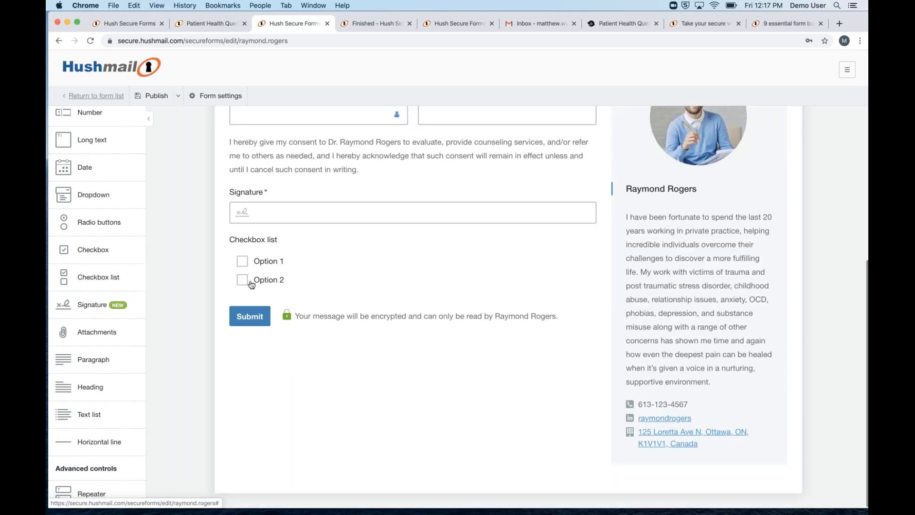
pyautogui.click(368, 226)
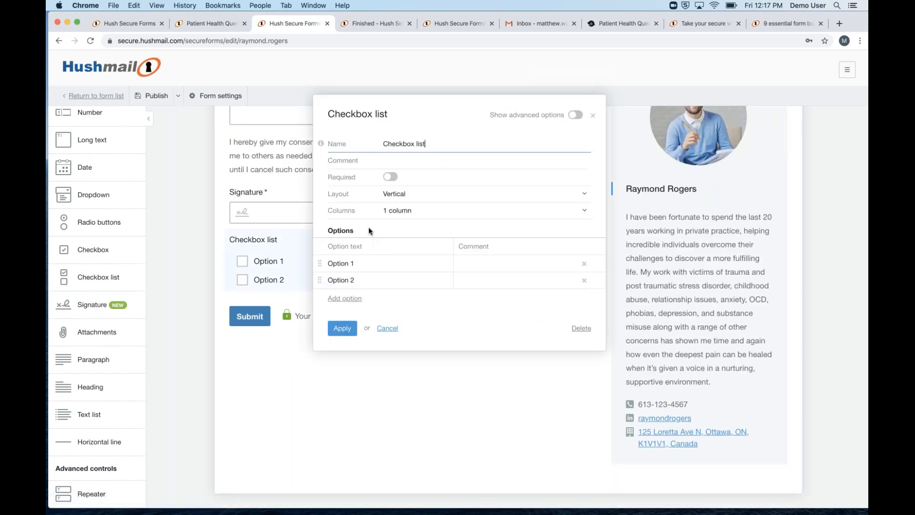
pyautogui.click(593, 116)
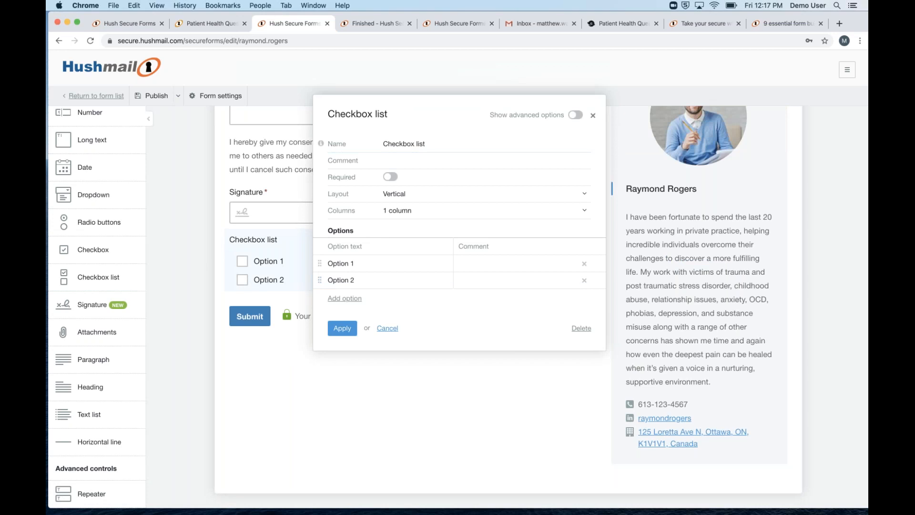
pyautogui.click(95, 335)
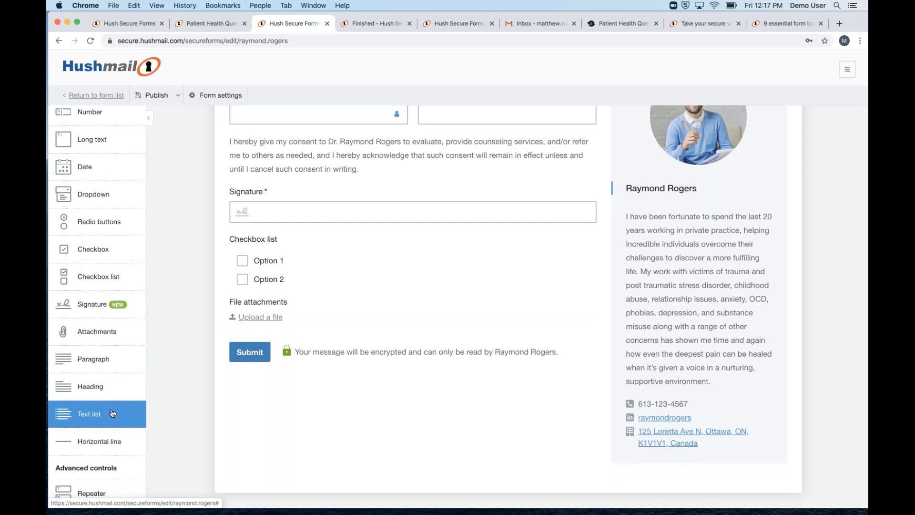
# Drag a Repeater from Advanced controls onto the form below File attachments
pyautogui.scroll(-1, 99, 361)
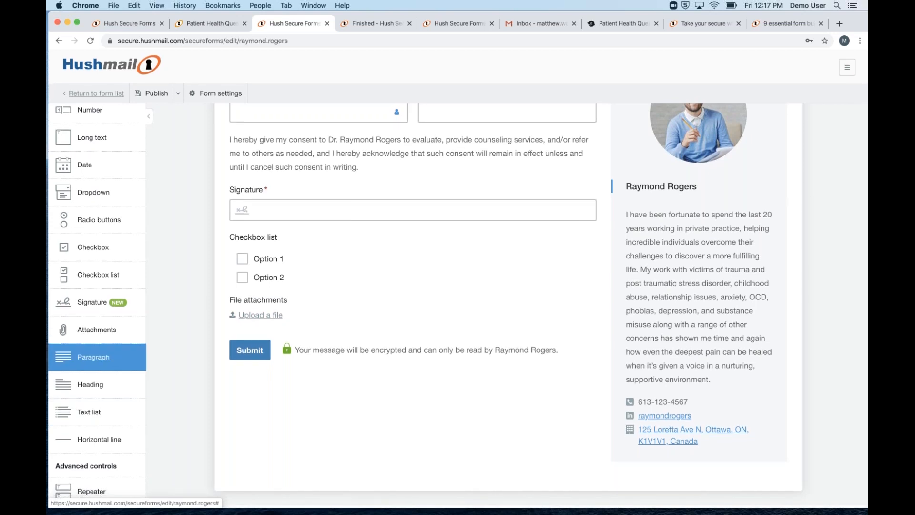
pyautogui.moveTo(91, 491); pyautogui.dragTo(232, 355)
pyautogui.scroll(2, 92, 285)
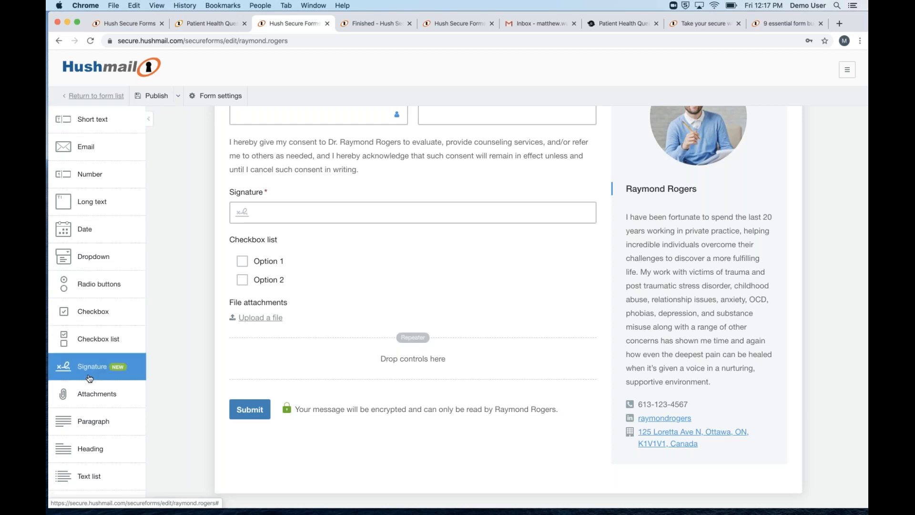
pyautogui.scroll(-1, 91, 372)
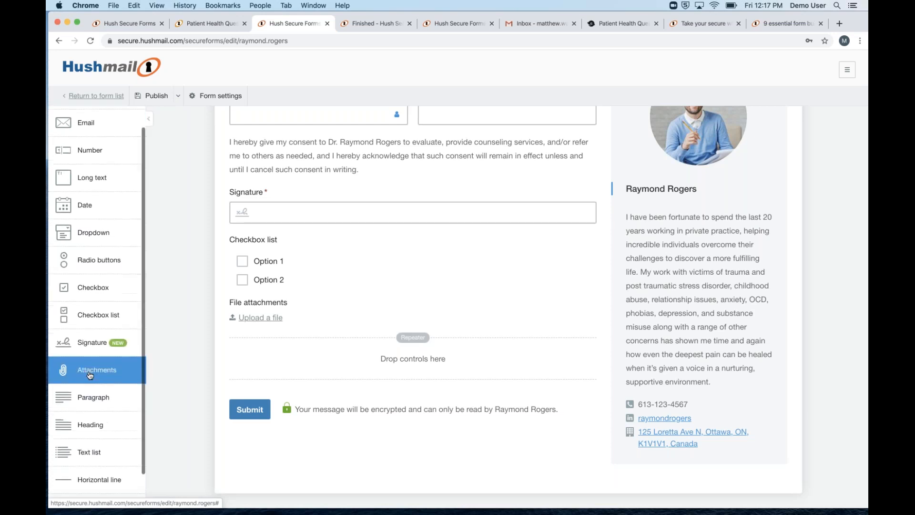
# Add a heading above the Repeater reading 'List of Medications You Are Currently Taking'
pyautogui.click(92, 425)
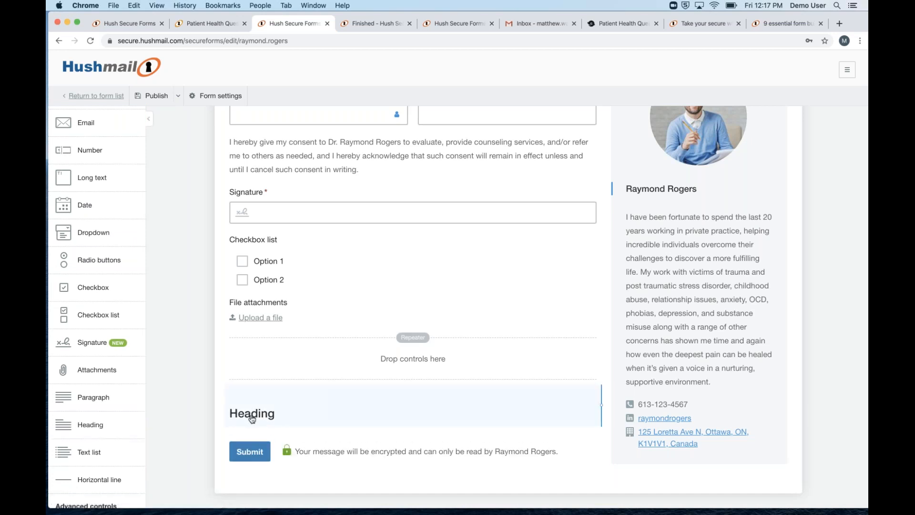
pyautogui.moveTo(252, 418); pyautogui.dragTo(281, 321)
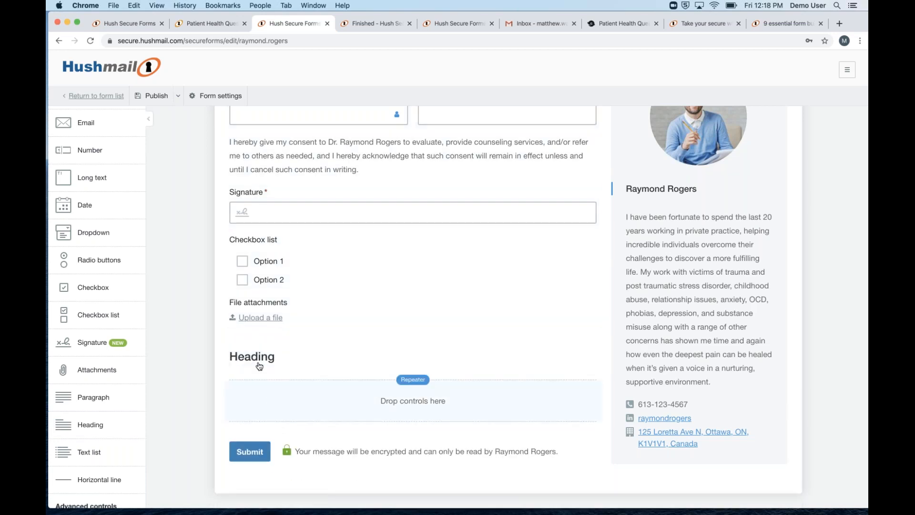
pyautogui.click(281, 334)
pyautogui.doubleClick(393, 161)
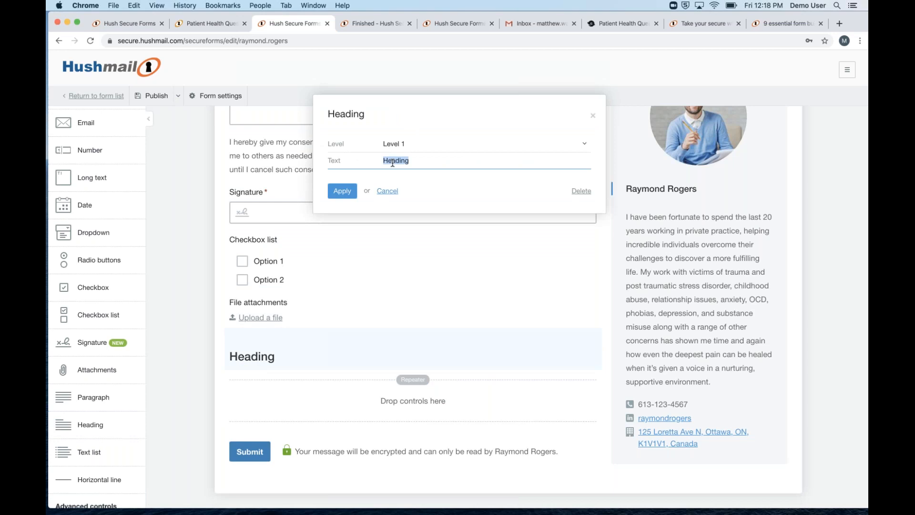
pyautogui.write('List of MEdic')
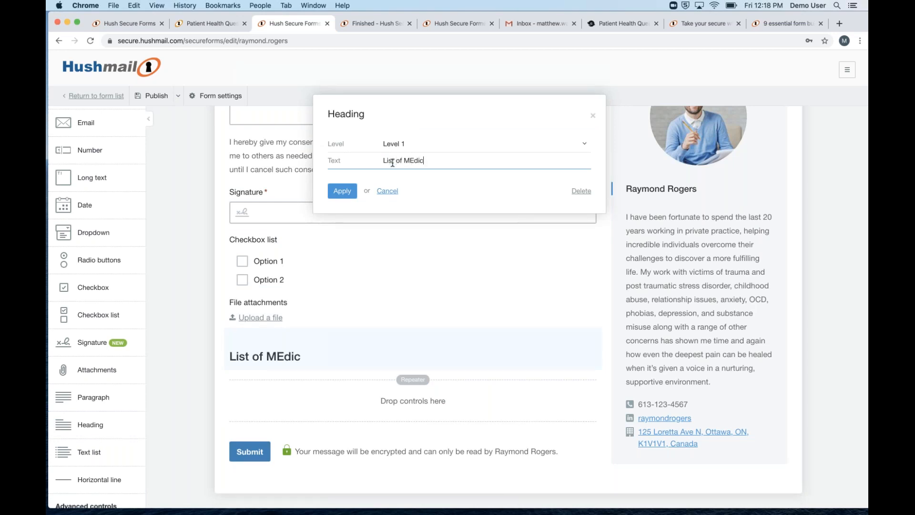
pyautogui.press('BackSpace')
pyautogui.press('BackSpace')
pyautogui.press('BackSpace')
pyautogui.write('edic')
pyautogui.press('BackSpace')
pyautogui.press('BackSpace')
pyautogui.write('dications')
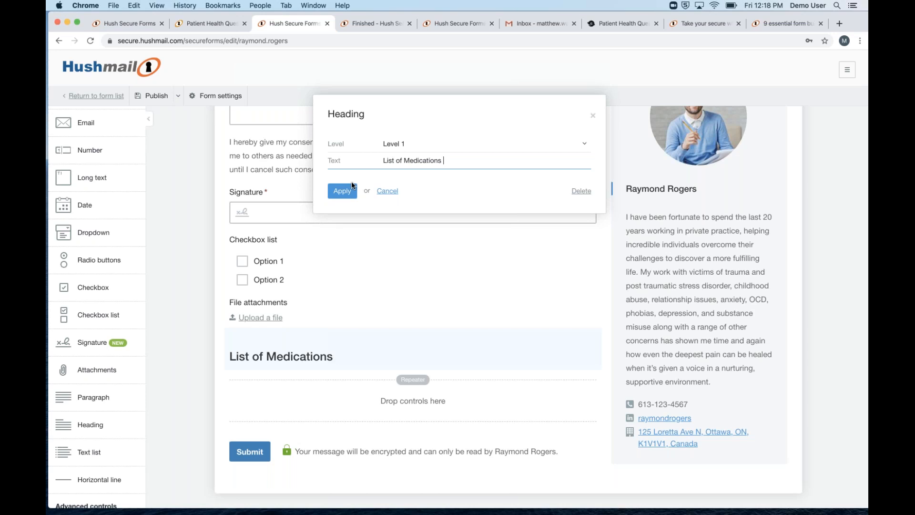
pyautogui.write(' You Are Curr')
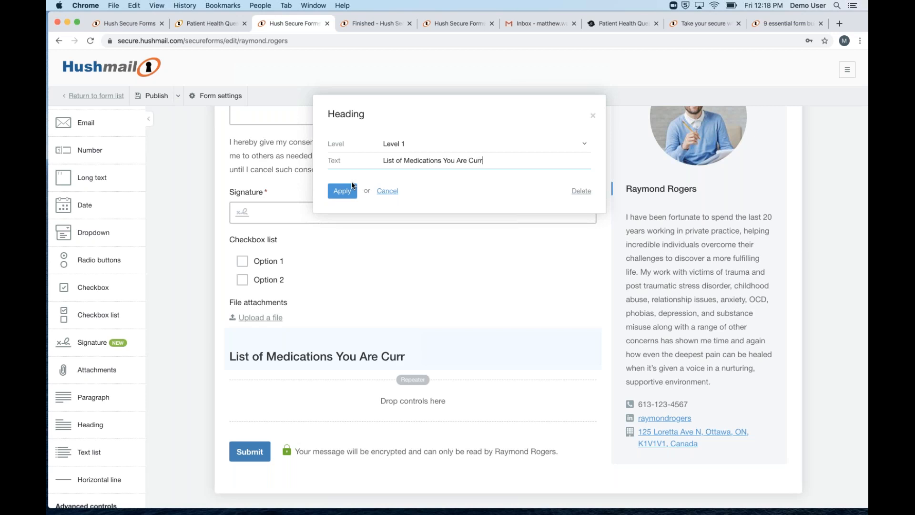
pyautogui.write('ently Taking')
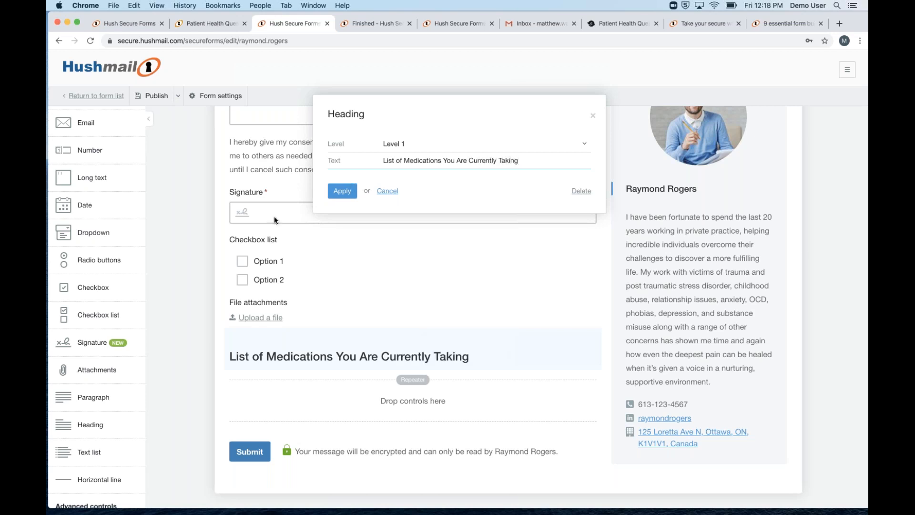
pyautogui.click(342, 191)
# Place two Short text fields and a Date field in the repeater row, widening the text fields
pyautogui.scroll(1, 97, 143)
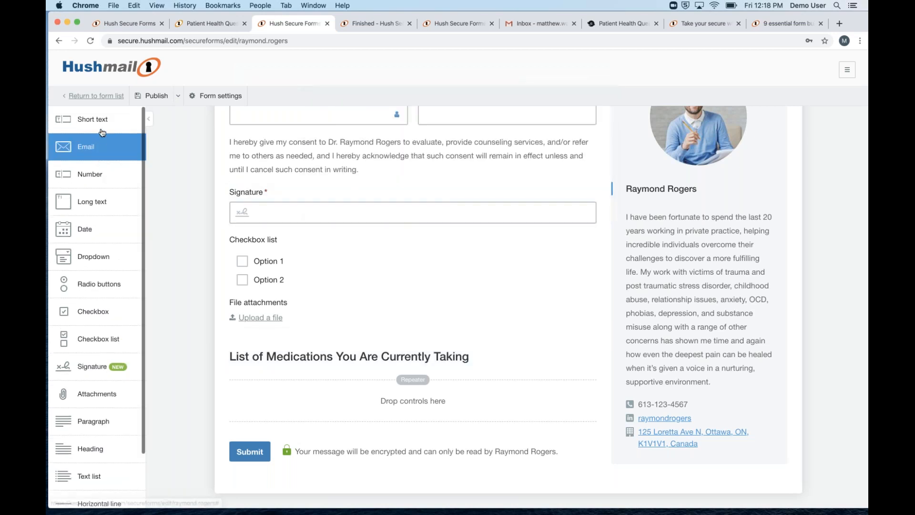
pyautogui.moveTo(102, 132)
pyautogui.mouseDown()
pyautogui.moveTo(278, 411)
pyautogui.moveTo(295, 414)
pyautogui.mouseUp()
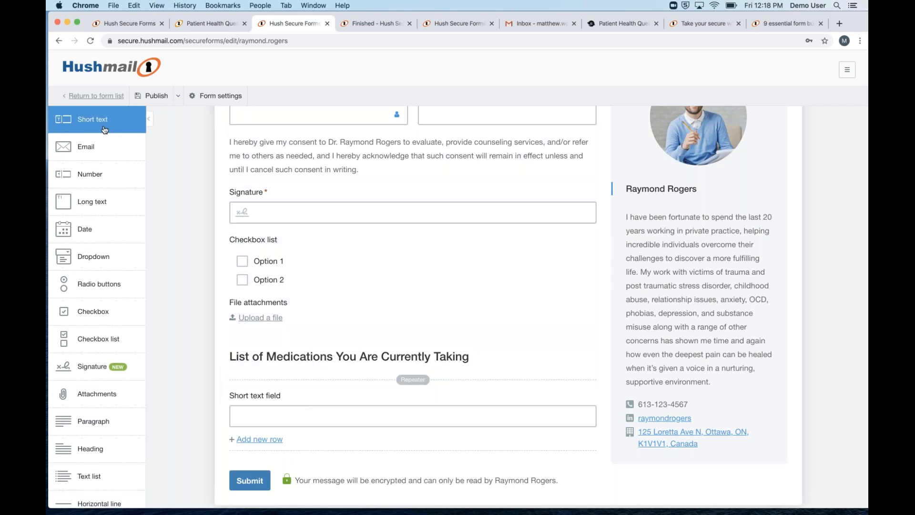
pyautogui.moveTo(105, 130); pyautogui.dragTo(317, 417)
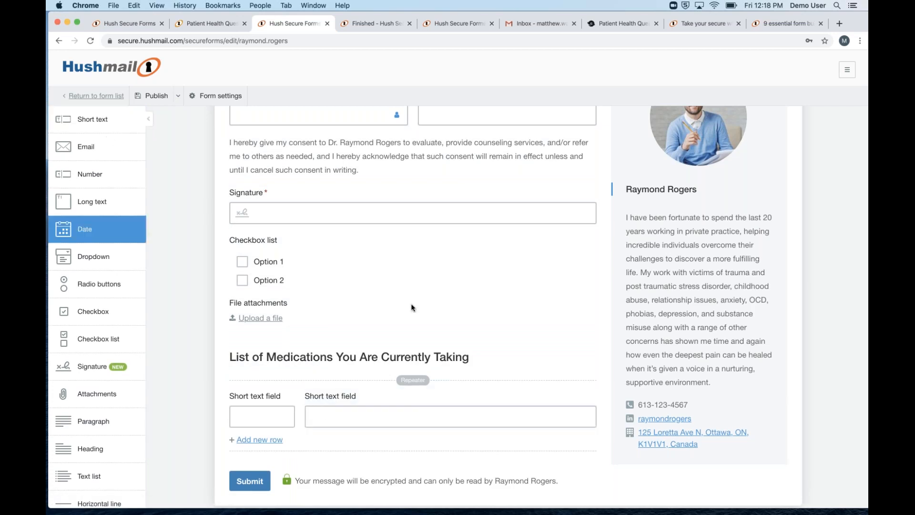
pyautogui.moveTo(412, 307); pyautogui.dragTo(571, 405)
pyautogui.moveTo(375, 409); pyautogui.dragTo(475, 408)
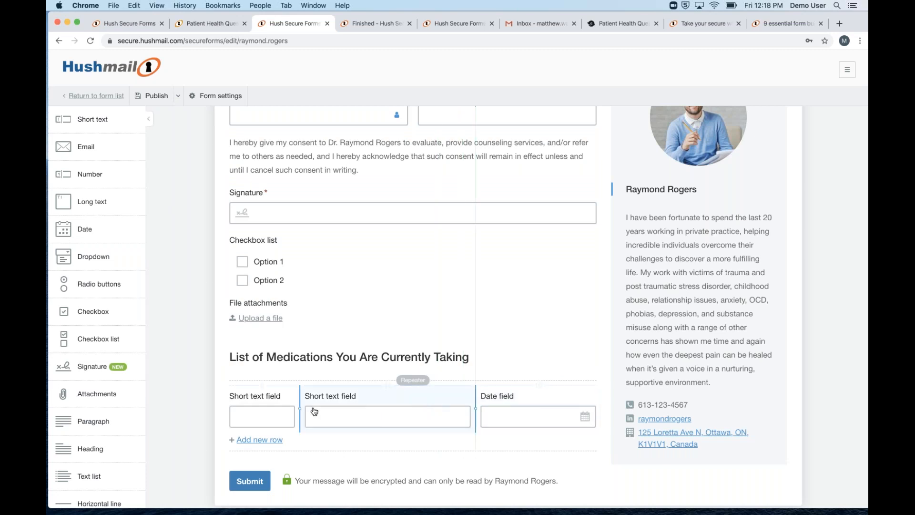
pyautogui.moveTo(348, 410); pyautogui.dragTo(350, 409)
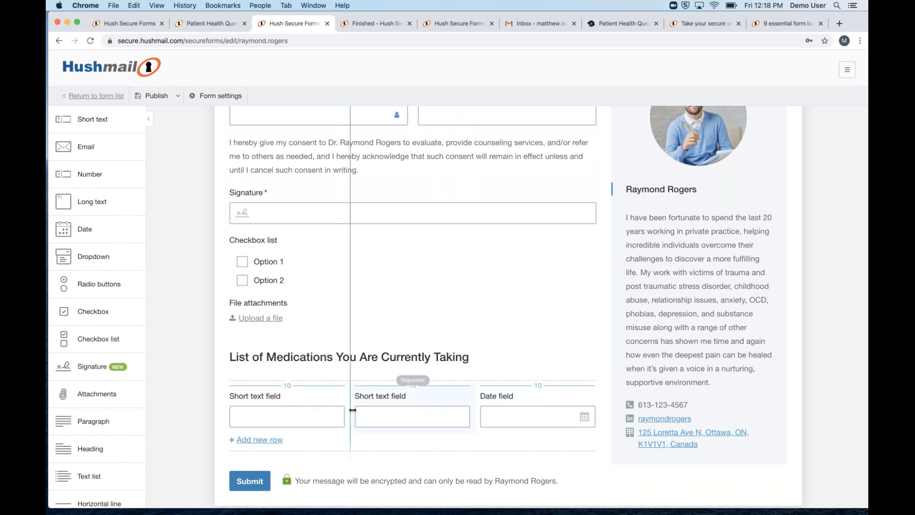
pyautogui.click(296, 398)
# Bring up the Repeater settings and check its Minimum rows and Maximum rows fields
pyautogui.click(593, 115)
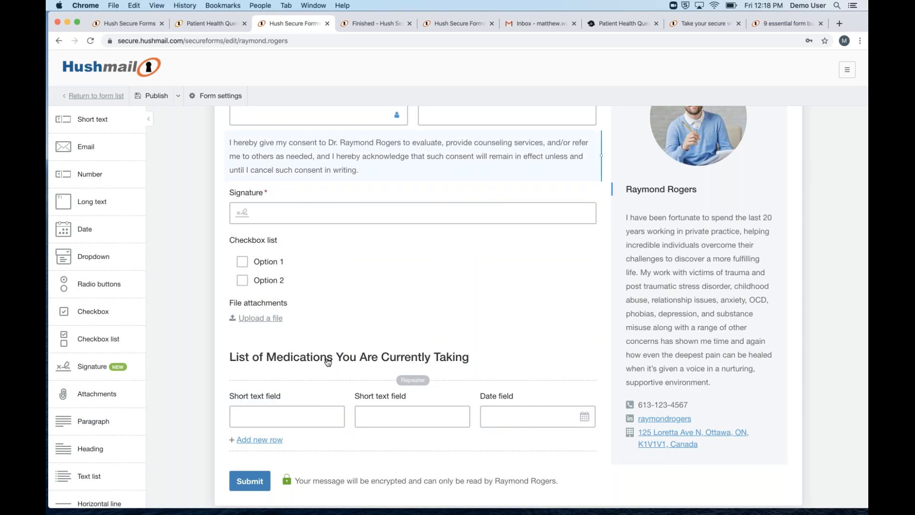
pyautogui.click(320, 443)
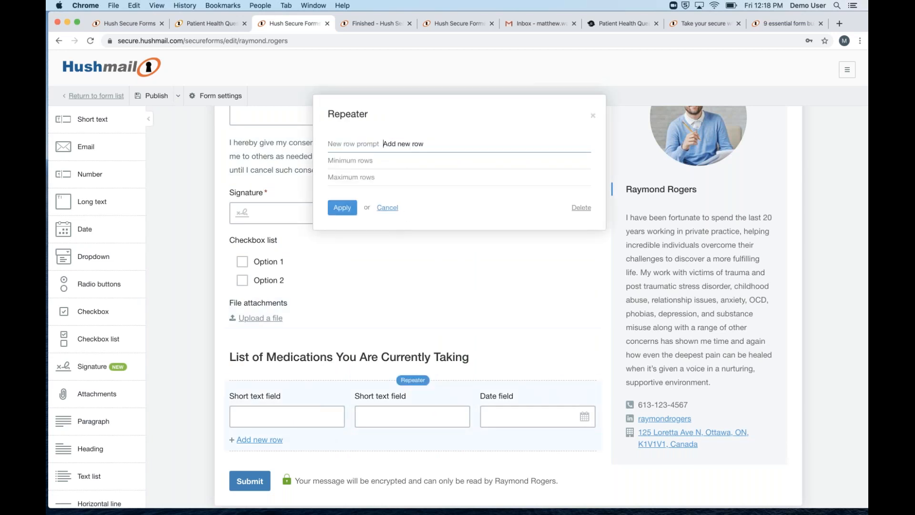
pyautogui.click(383, 157)
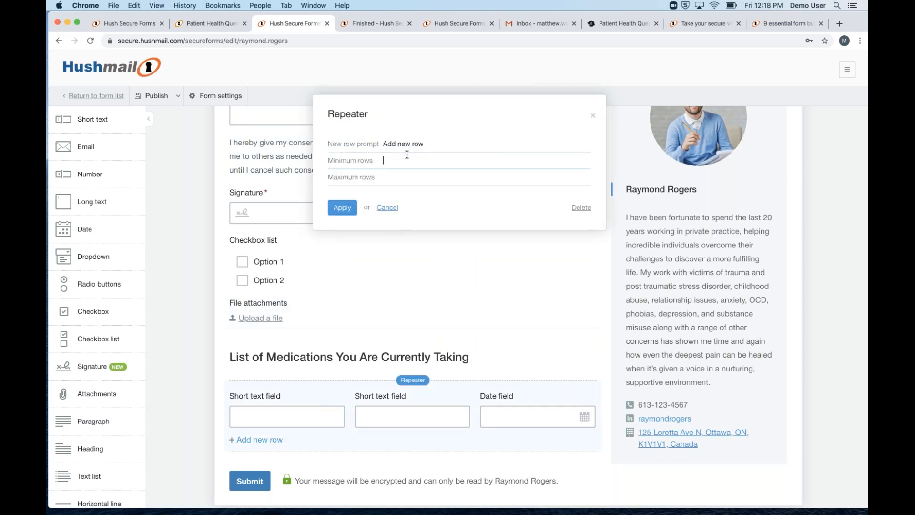
pyautogui.click(394, 176)
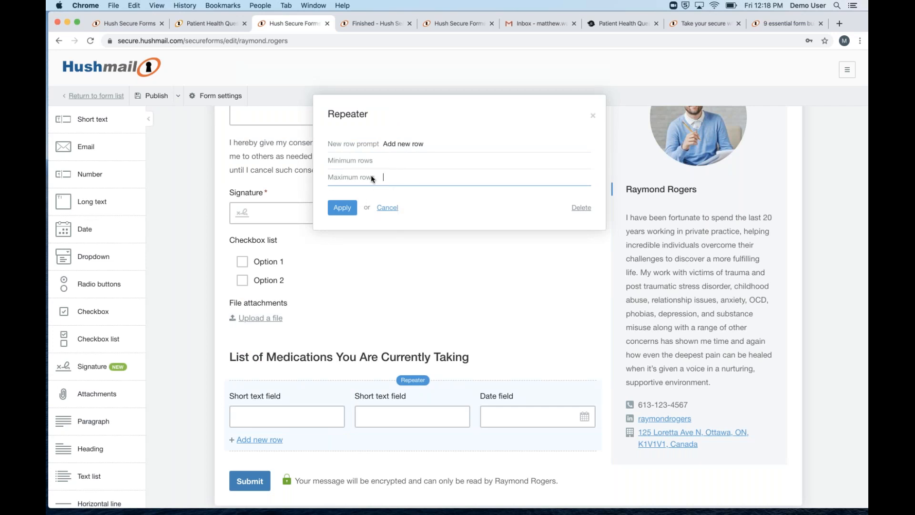
pyautogui.click(386, 161)
pyautogui.click(386, 160)
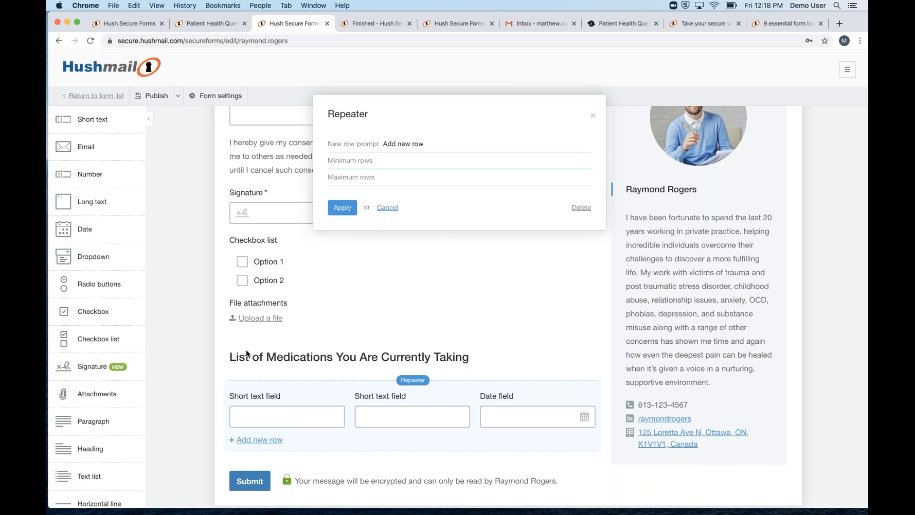
# Delete the medications Repeater and its heading
pyautogui.click(593, 116)
pyautogui.click(357, 438)
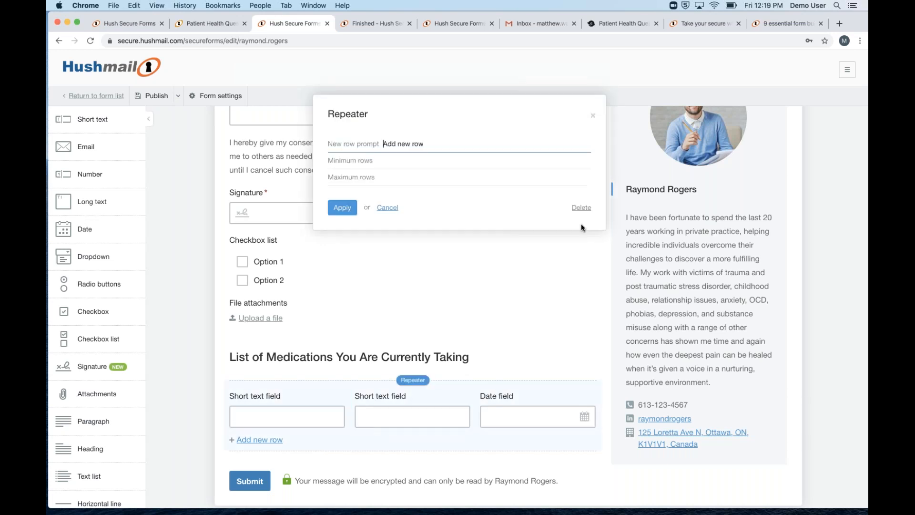
pyautogui.click(583, 209)
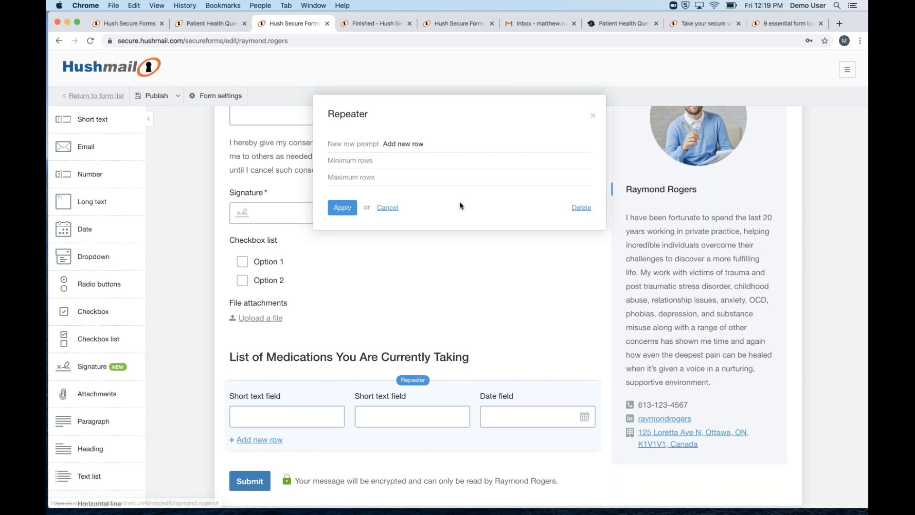
pyautogui.click(593, 115)
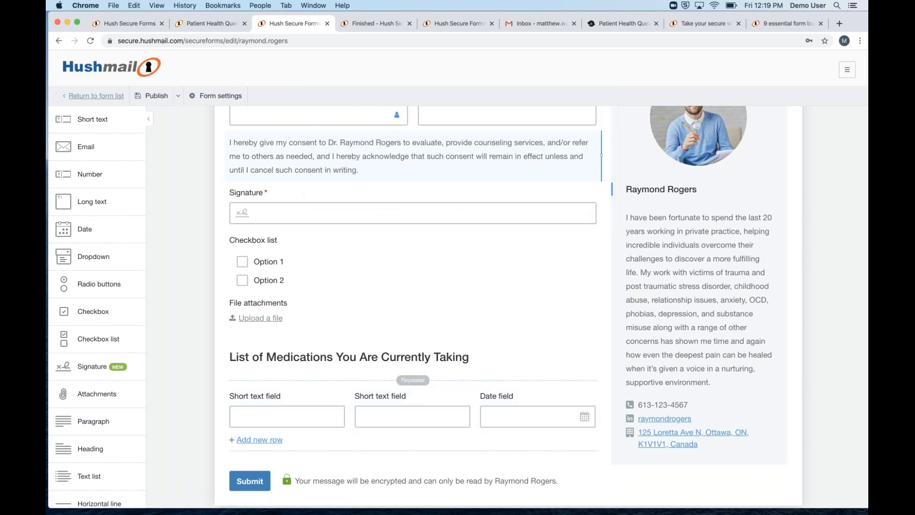
pyautogui.click(349, 356)
pyautogui.click(580, 191)
pyautogui.click(343, 172)
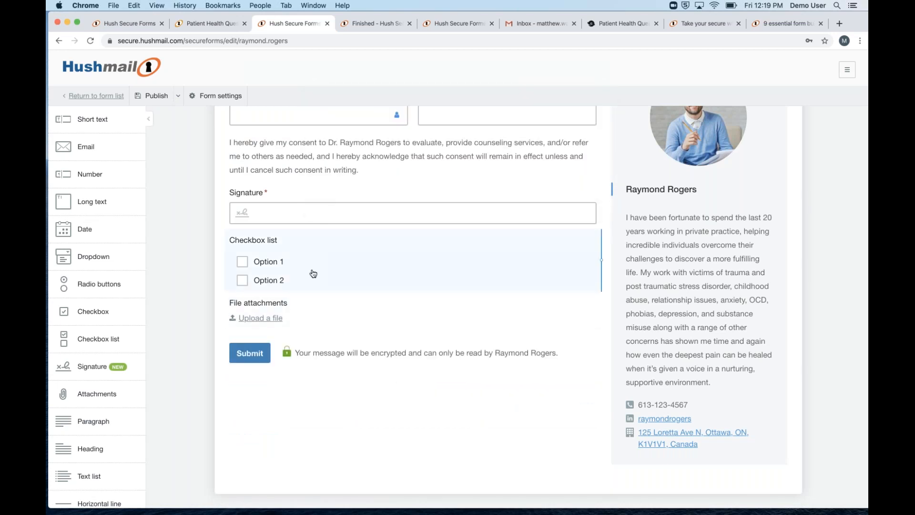
# Delete the Checkbox list and File attachments fields so the form ends at Signature
pyautogui.click(314, 274)
pyautogui.click(581, 328)
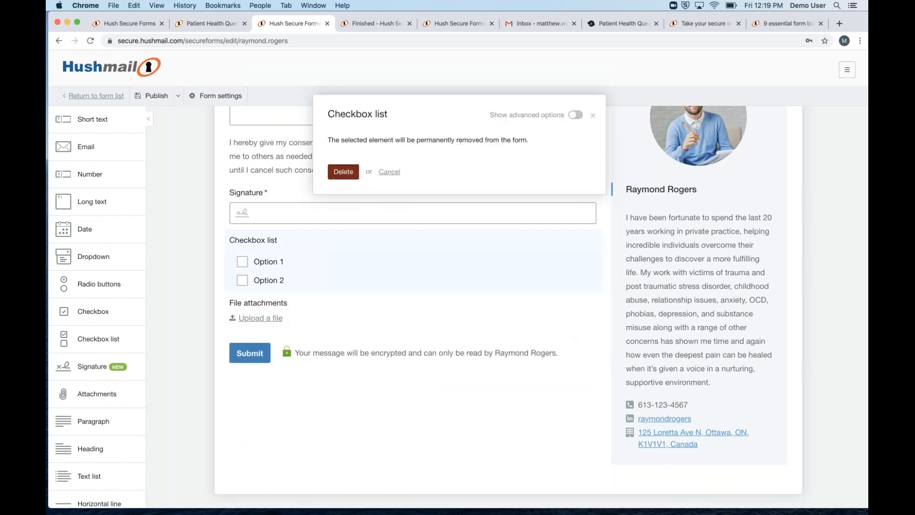
pyautogui.click(341, 171)
pyautogui.click(388, 262)
pyautogui.click(572, 233)
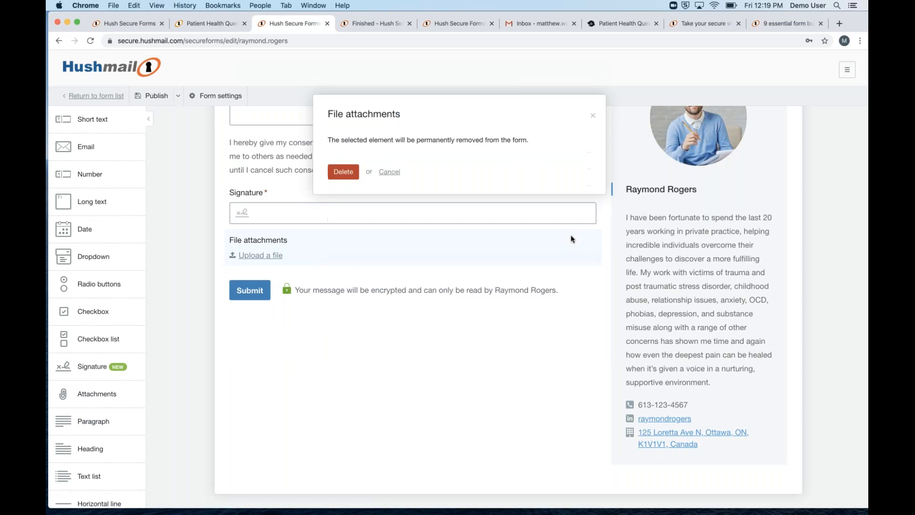
pyautogui.click(351, 173)
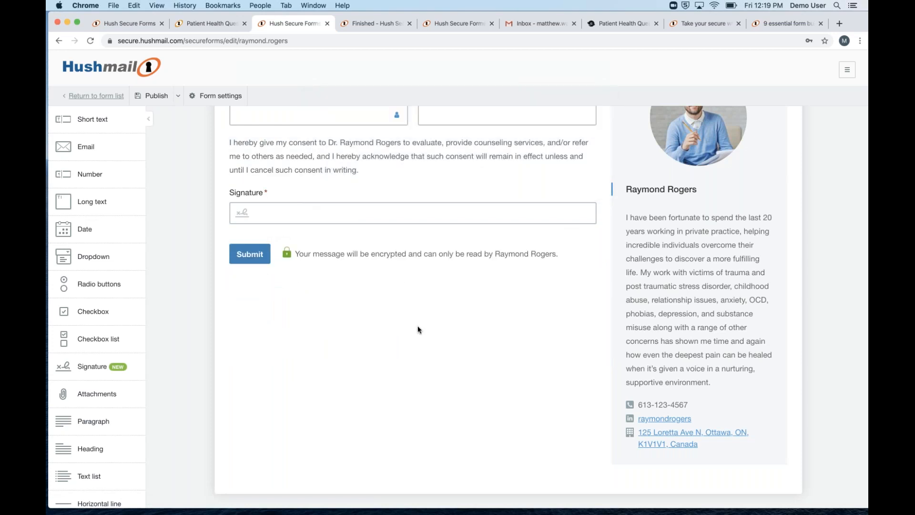
pyautogui.scroll(2, 418, 325)
pyautogui.scroll(5, 417, 325)
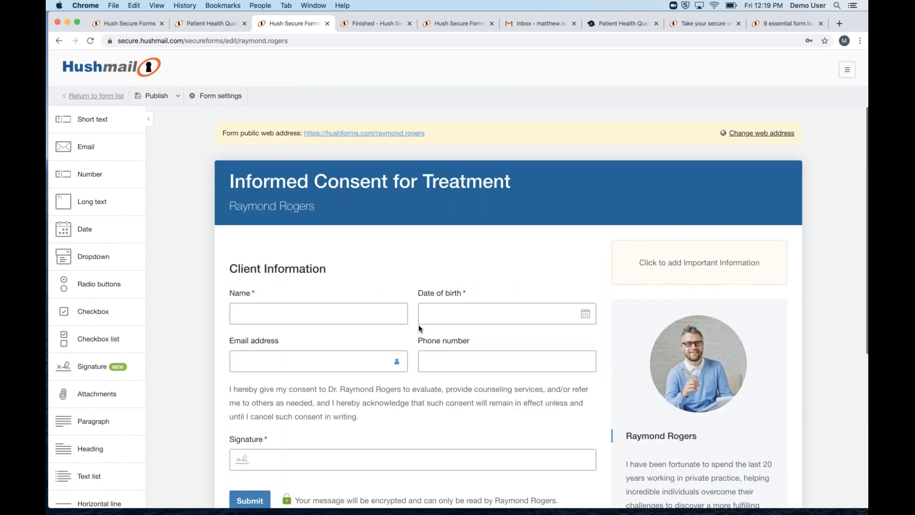
# Bring up the consent form's Form settings and start editing the notification Email subject
pyautogui.click(214, 97)
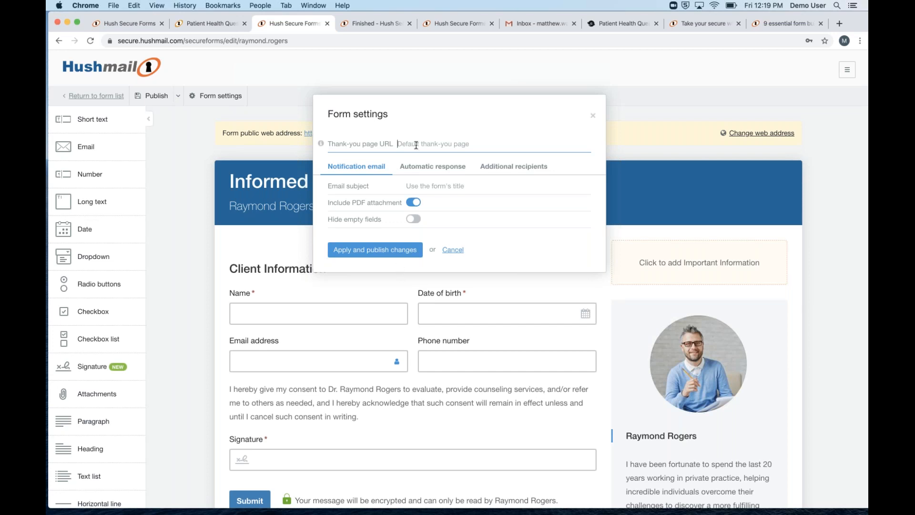
pyautogui.click(440, 184)
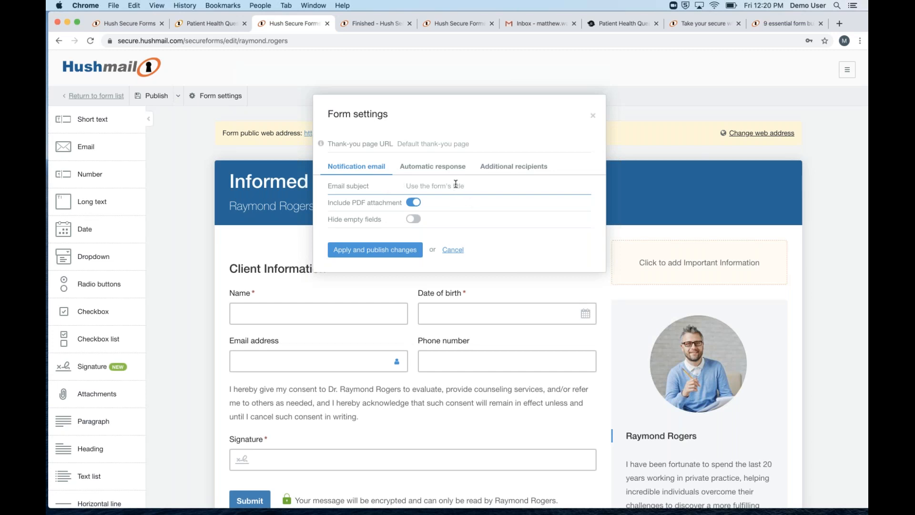
# Change the notification email subject to 'Informed Consent', deleting the trailing ' - %Name%' placeholder
pyautogui.write('Inf')
pyautogui.write('o')
pyautogui.write('rmed Consent')
pyautogui.write(' -')
pyautogui.write('&')
pyautogui.write('%')
pyautogui.write('Name')
pyautogui.write('%')
pyautogui.moveTo(502, 186); pyautogui.dragTo(462, 185)
pyautogui.press('BackSpace')
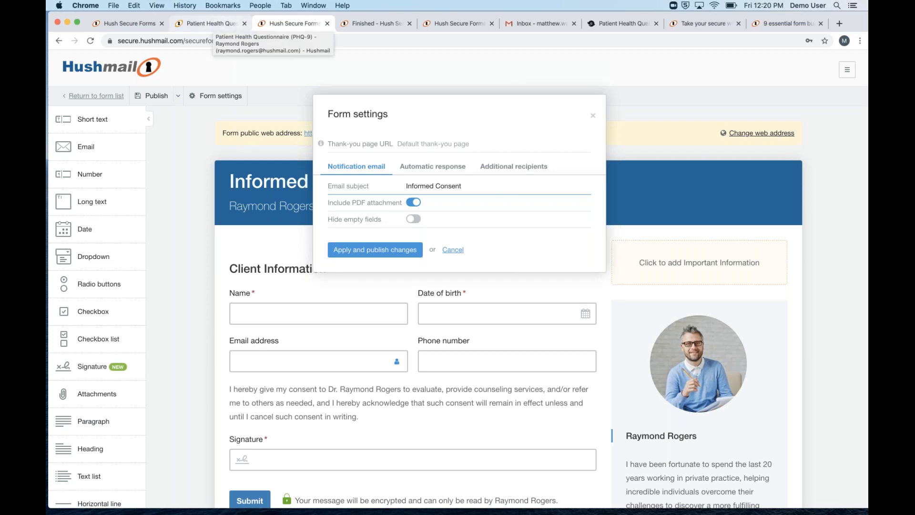
# Switch on the Automatic response setting and bring up the Additional recipients list
pyautogui.click(430, 163)
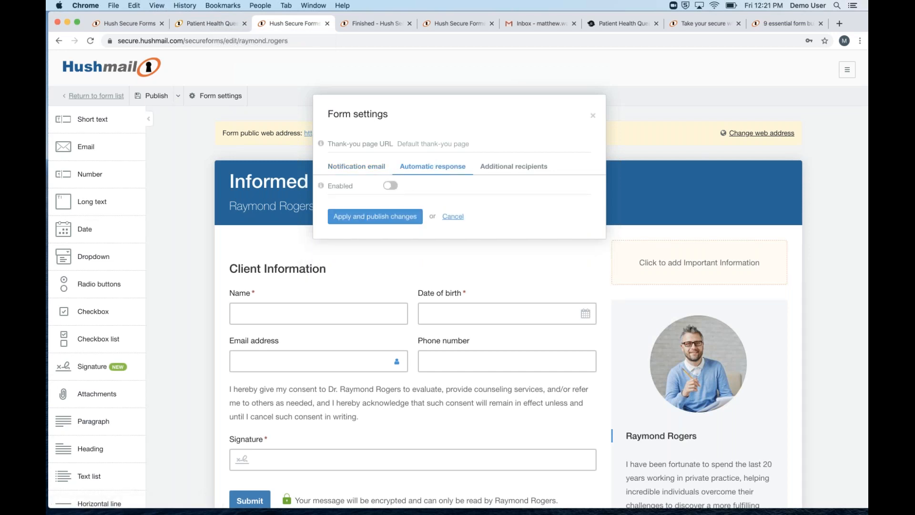
pyautogui.click(390, 186)
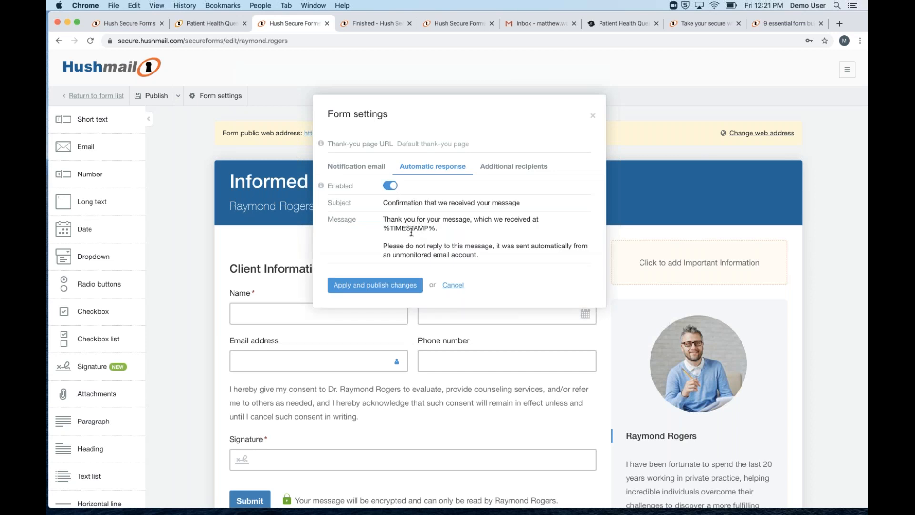
pyautogui.click(493, 170)
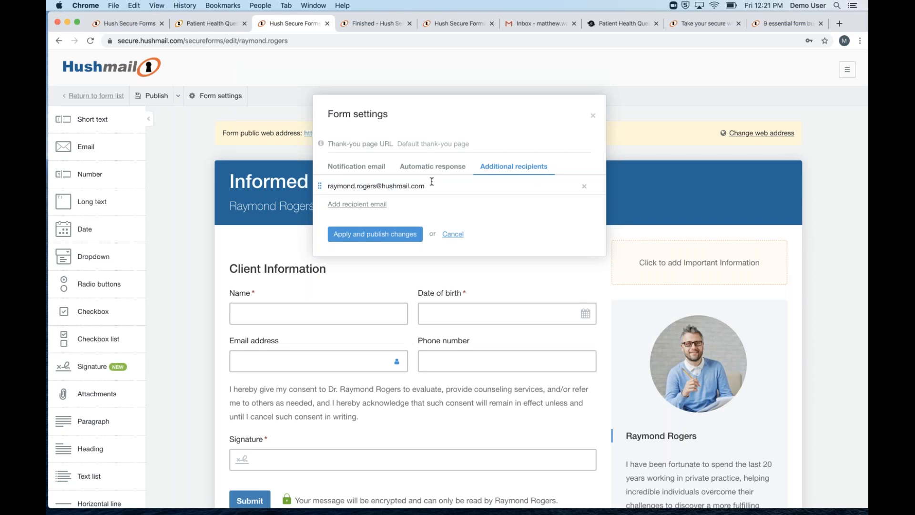
# Add a second recipient email address, then remove it so only the original recipient remains
pyautogui.moveTo(368, 206); pyautogui.dragTo(373, 207)
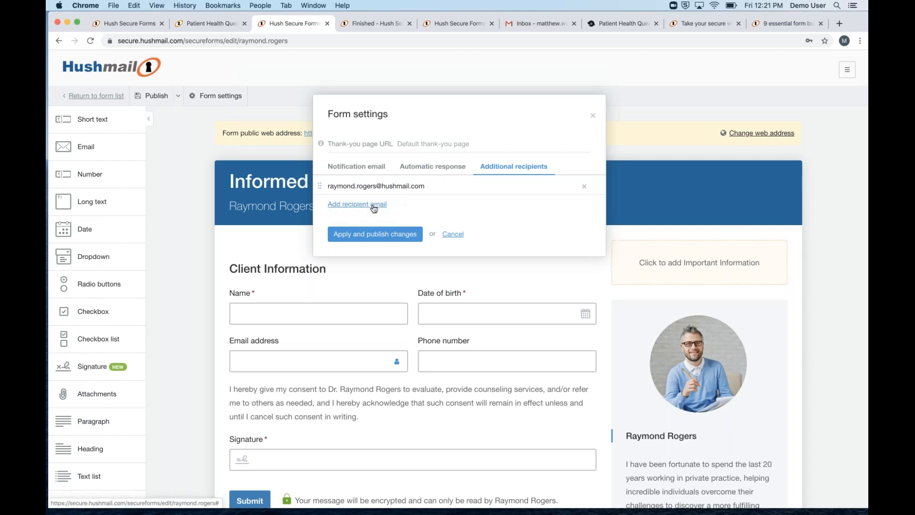
pyautogui.click(374, 206)
pyautogui.write('user-2@example.com')
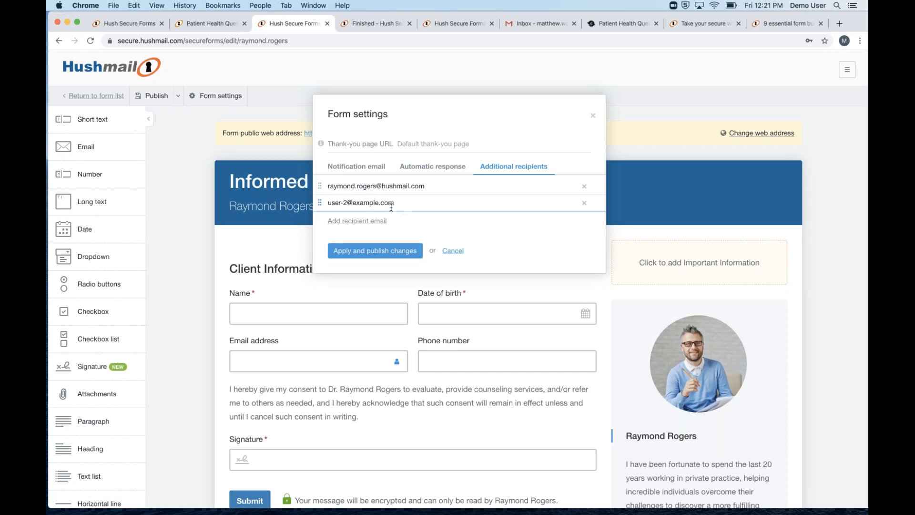
pyautogui.moveTo(406, 204); pyautogui.dragTo(329, 203)
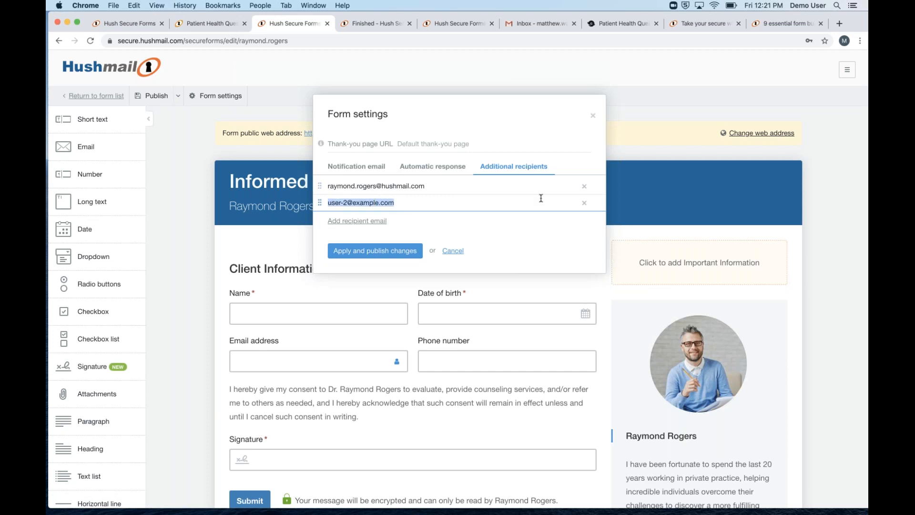
pyautogui.click(585, 203)
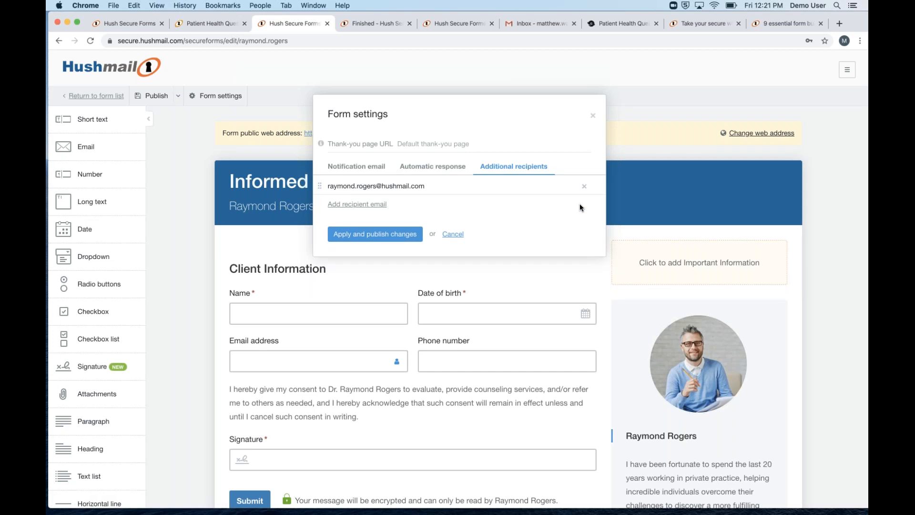
# Close Form settings and start publishing, triggering the public web address deactivation warning
pyautogui.click(592, 116)
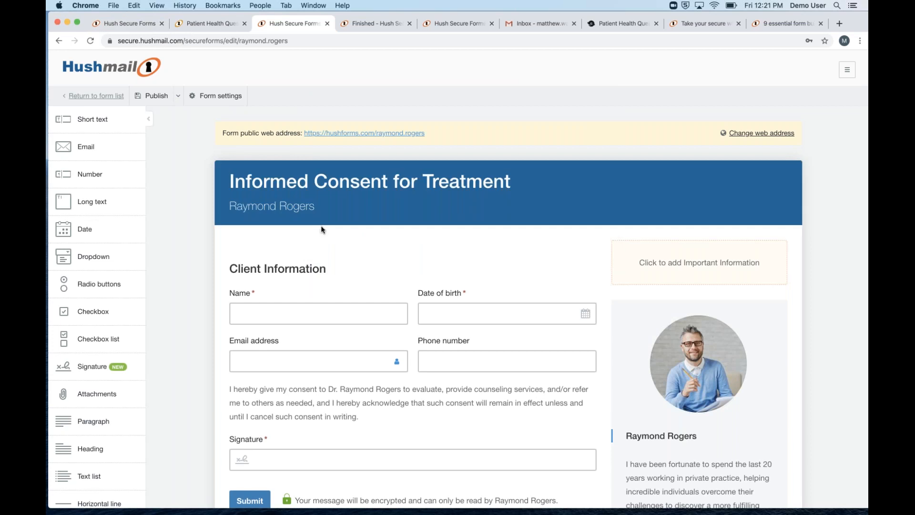
pyautogui.scroll(-2, 326, 227)
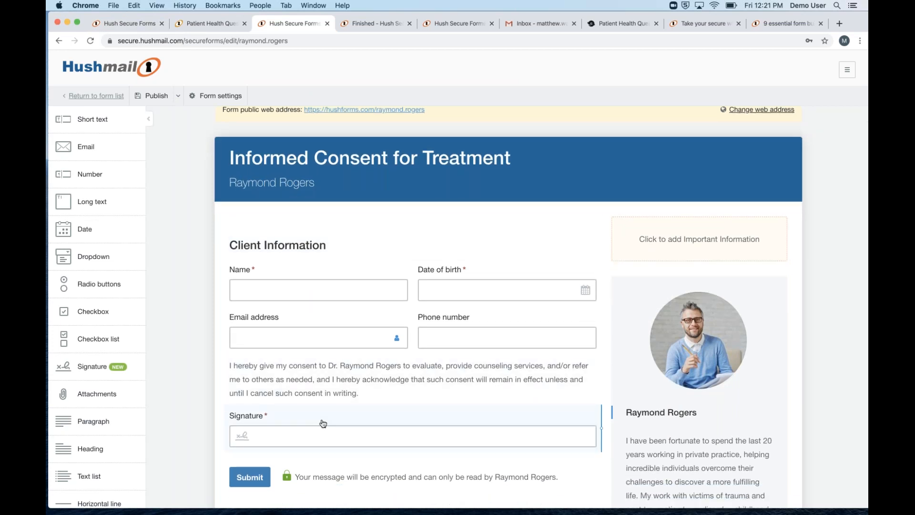
pyautogui.scroll(2, 317, 388)
pyautogui.click(152, 95)
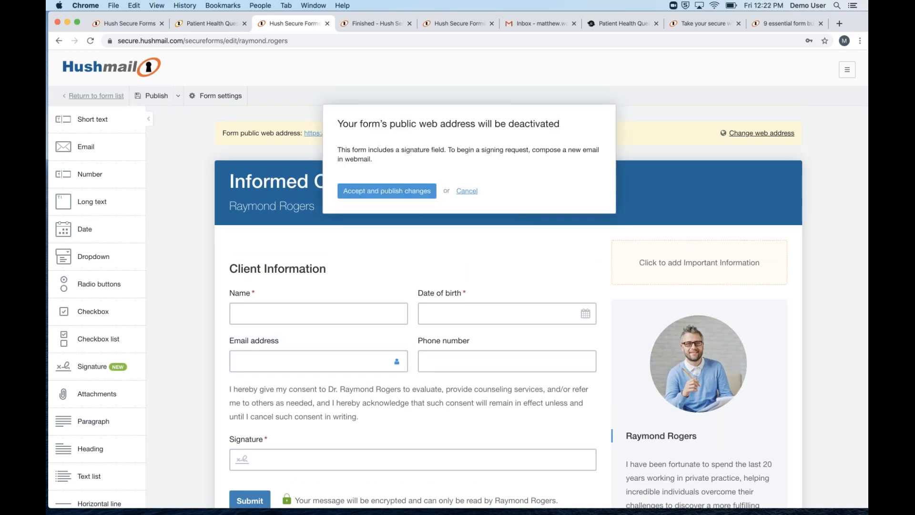
# Accept deactivating the consent form's public web address and publish the changes
pyautogui.moveTo(339, 123); pyautogui.dragTo(552, 123)
pyautogui.click(354, 117)
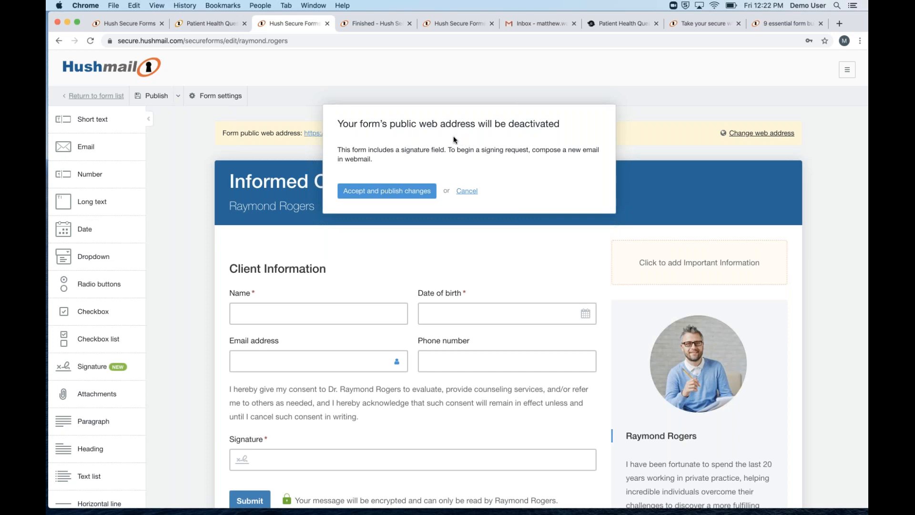
pyautogui.click(378, 192)
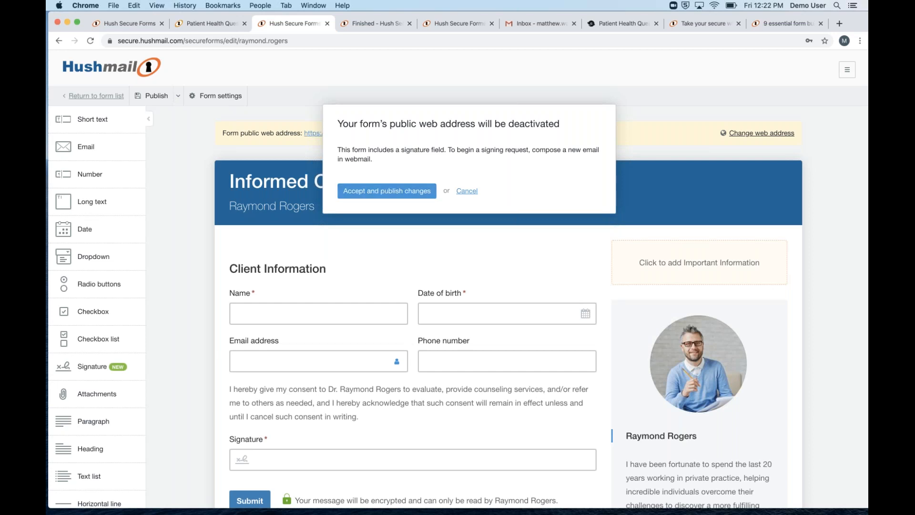
pyautogui.click(383, 192)
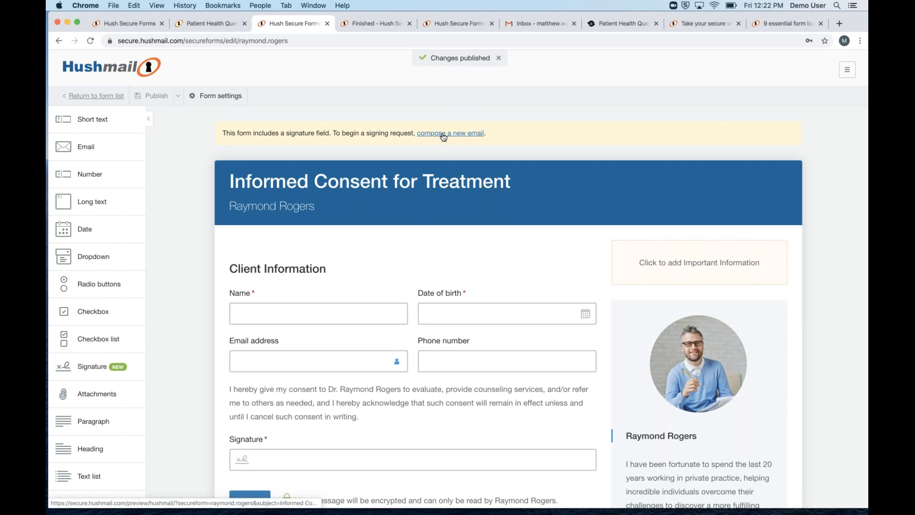
# From the forms list, start a signing request as a new compose message
pyautogui.click(90, 100)
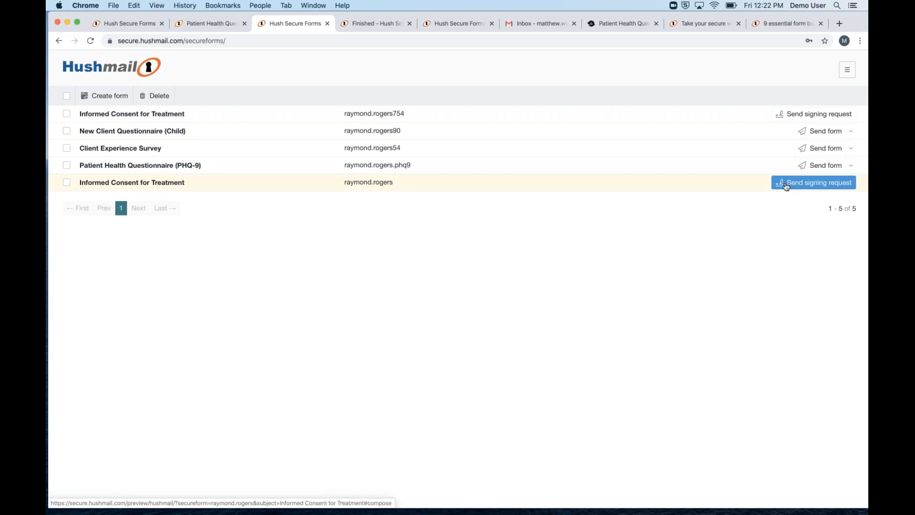
pyautogui.click(212, 24)
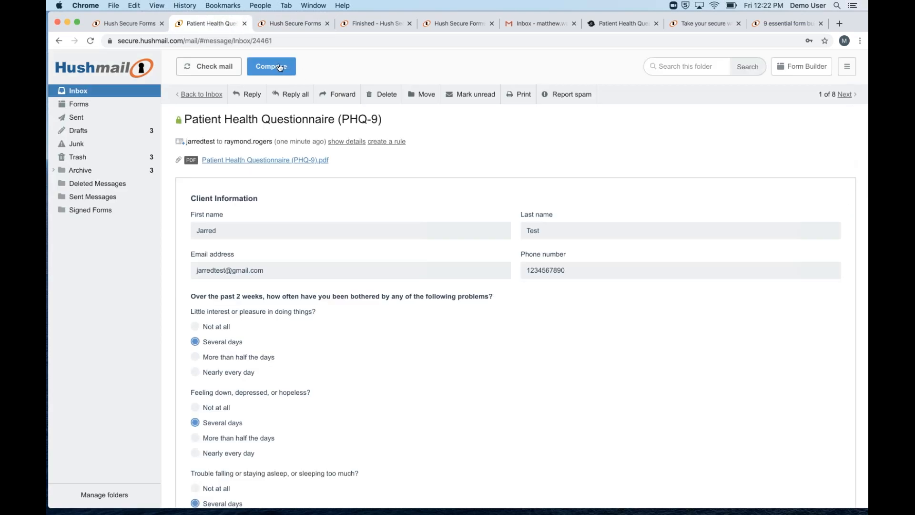
pyautogui.click(279, 68)
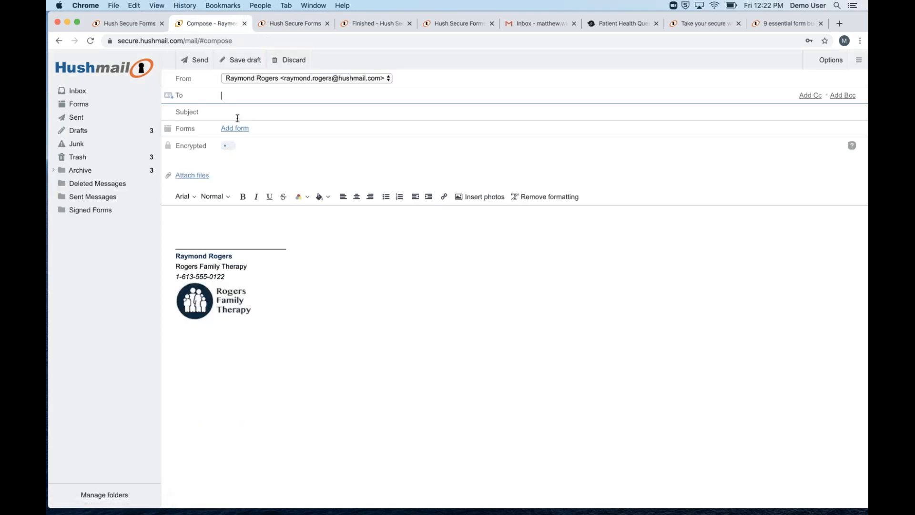
# Attach the Informed Consent for Treatment form to the new message
pyautogui.click(235, 128)
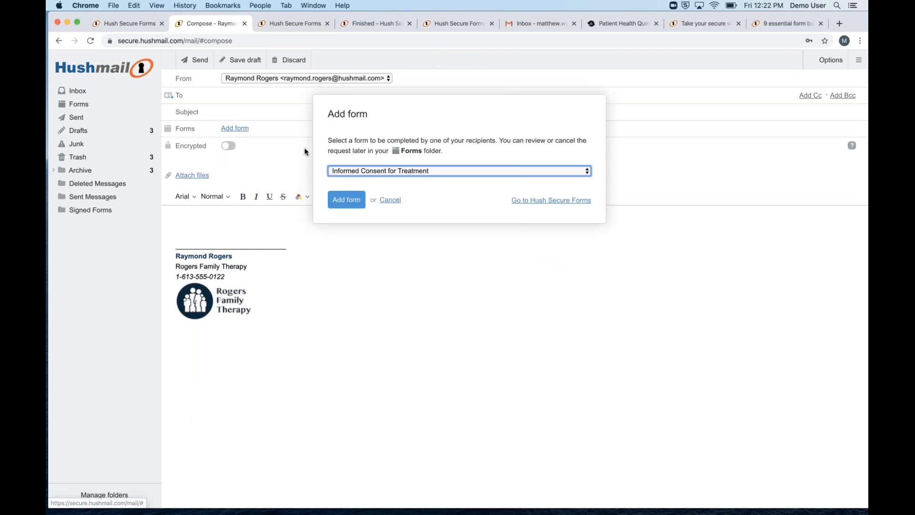
pyautogui.click(435, 174)
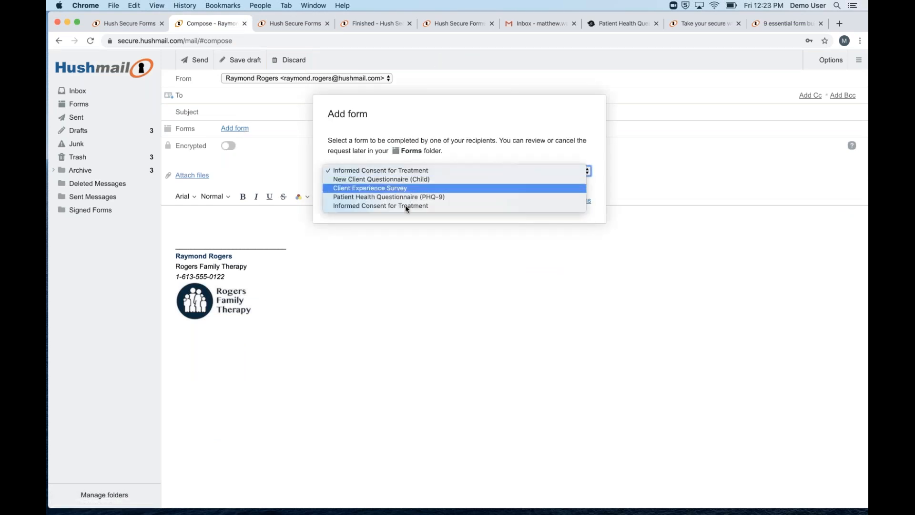
pyautogui.click(378, 172)
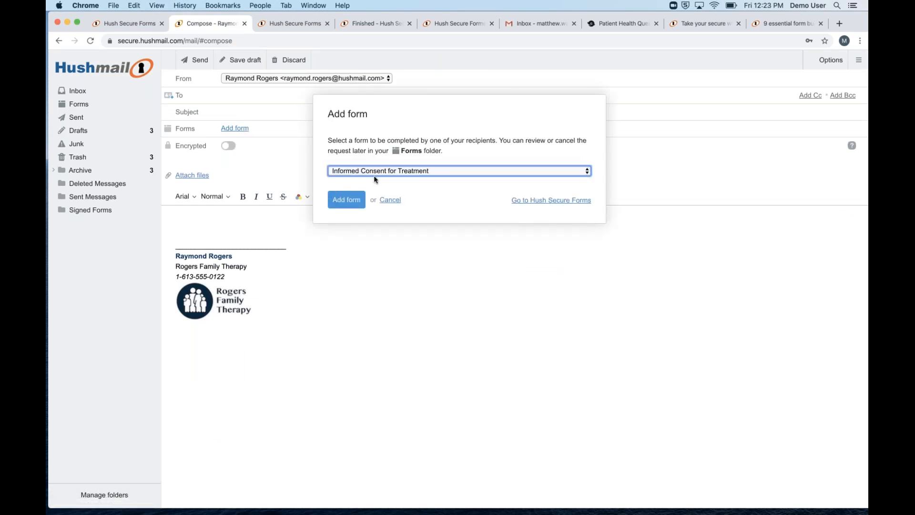
pyautogui.click(346, 201)
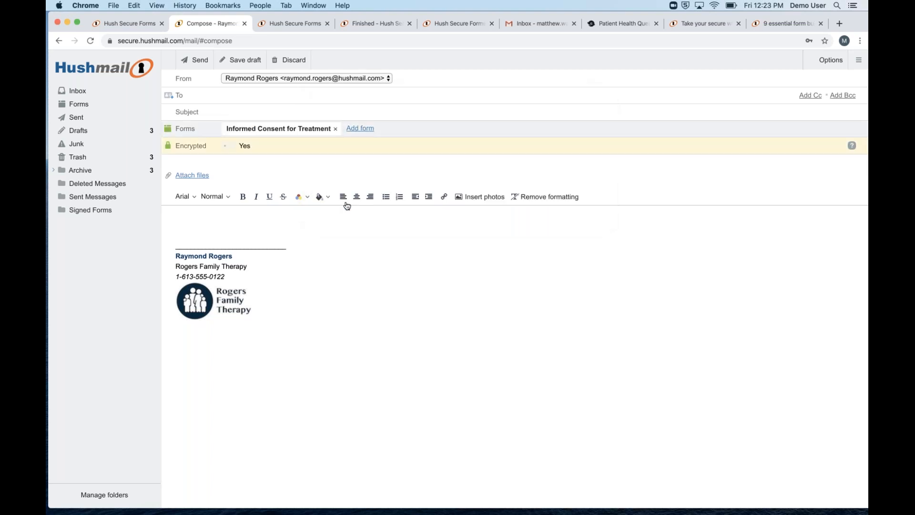
# Address the email to the client and set the subject to 'Informed Consent for Treatment'
pyautogui.click(235, 98)
pyautogui.write('matthew')
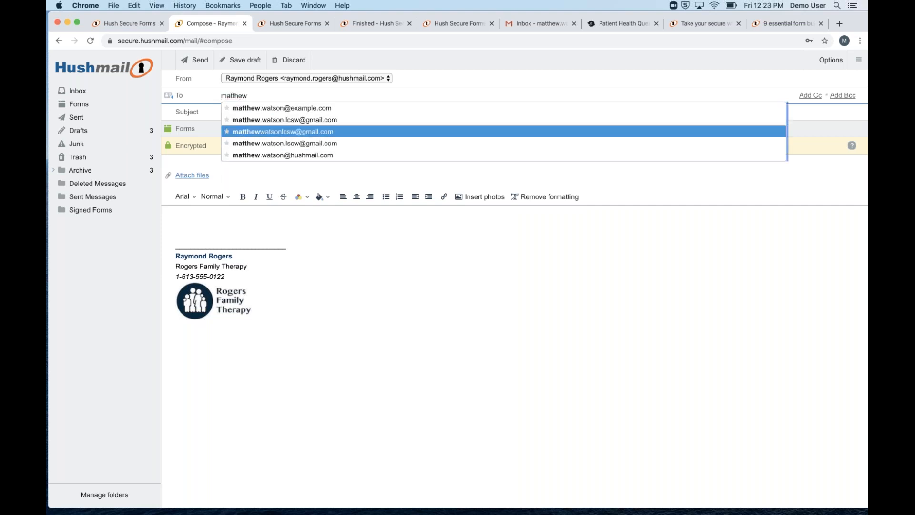
pyautogui.click(241, 132)
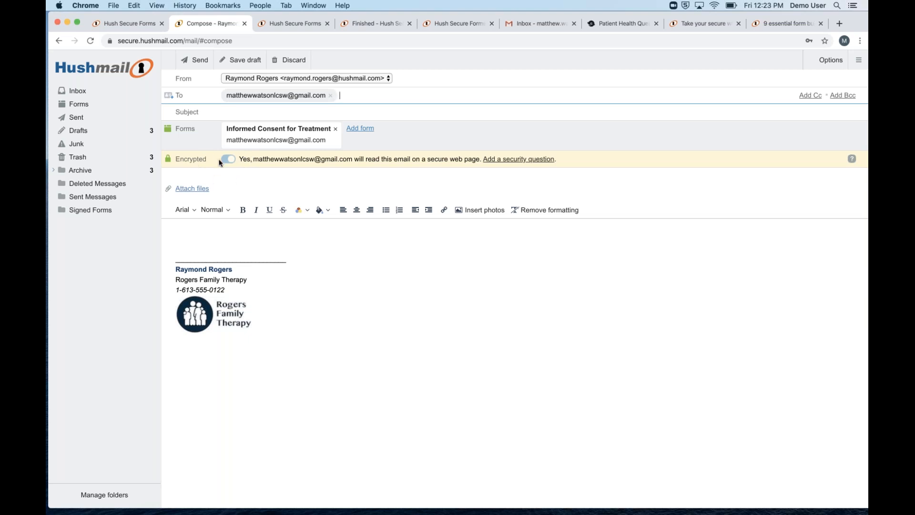
pyautogui.press('Tab')
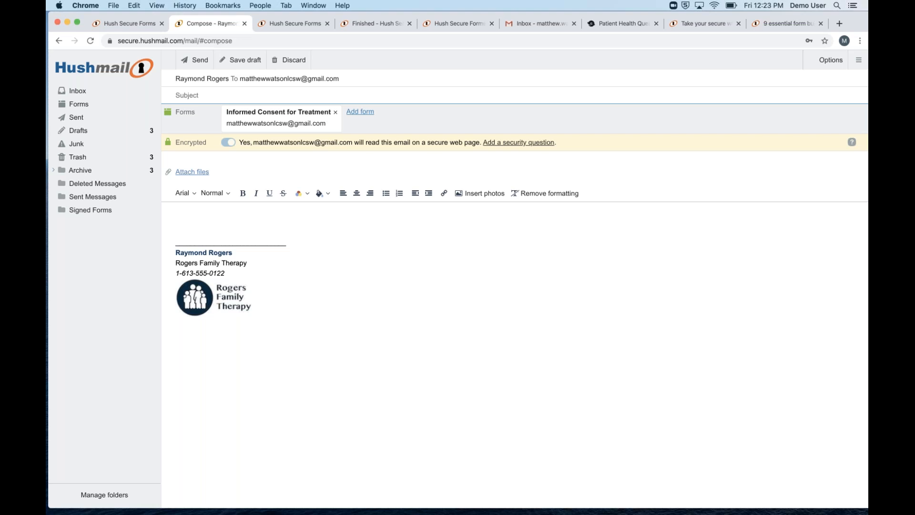
pyautogui.write('Informed Consent for Tre')
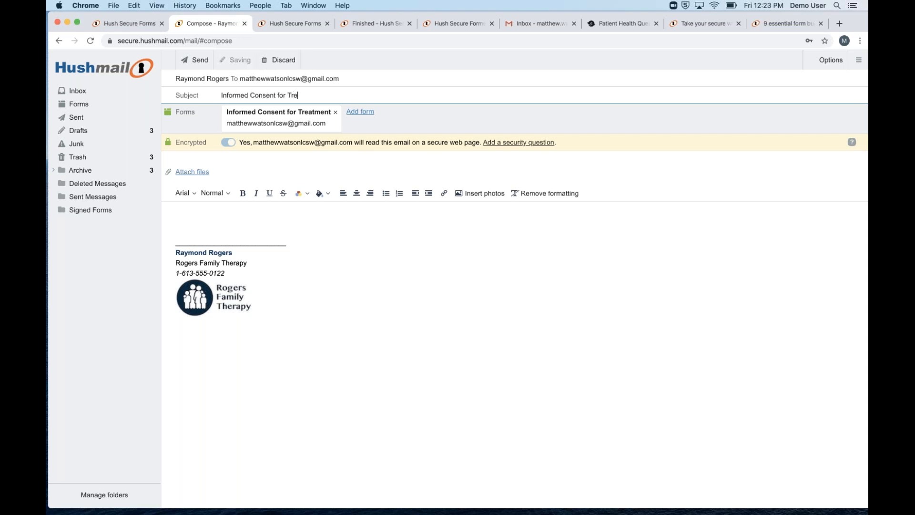
pyautogui.write('atment')
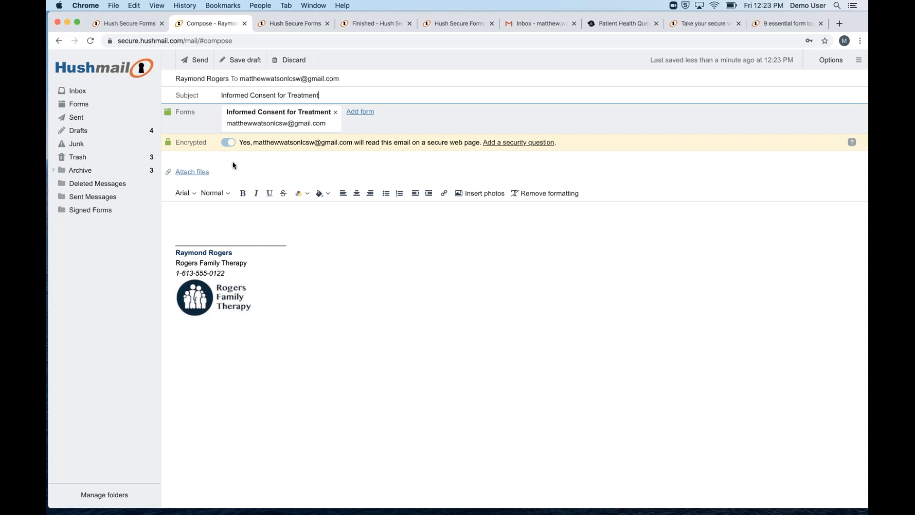
# Write the body 'Please complete and sign the below informed consent form', correcting typos
pyautogui.click(256, 218)
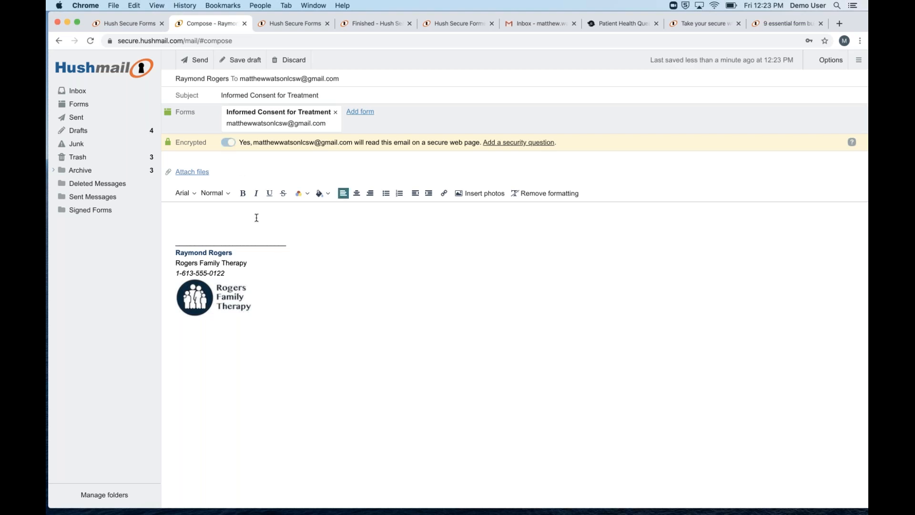
pyautogui.write('Please complete teh')
pyautogui.press('BackSpace')
pyautogui.press('BackSpace')
pyautogui.write('and sign teh b')
pyautogui.press('BackSpace')
pyautogui.press('BackSpace')
pyautogui.press('BackSpace')
pyautogui.write('he below info')
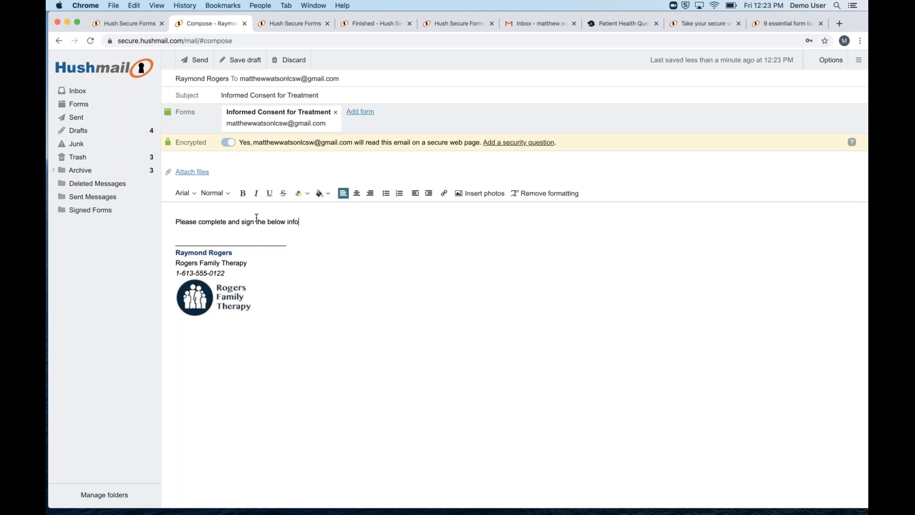
pyautogui.write('rmed consent form.')
# Attach the Client Experience Survey form and add a second recipient to the email
pyautogui.click(361, 112)
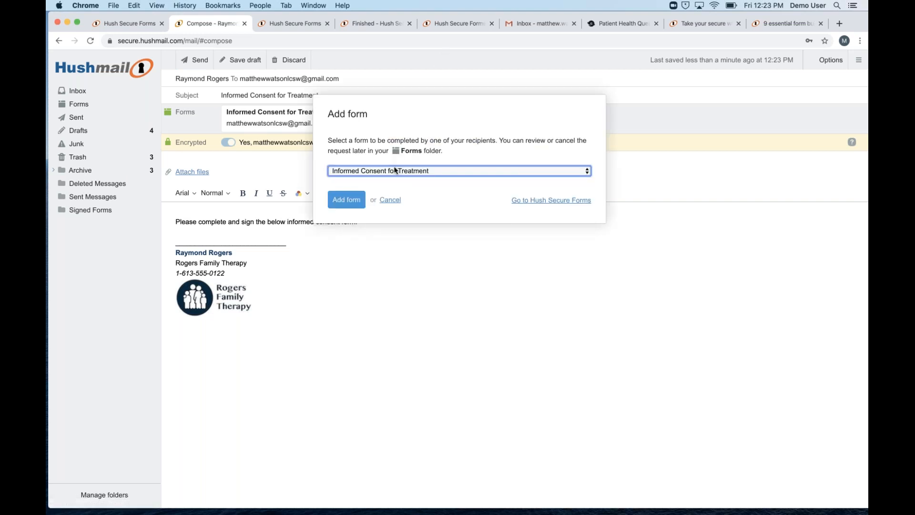
pyautogui.click(395, 170)
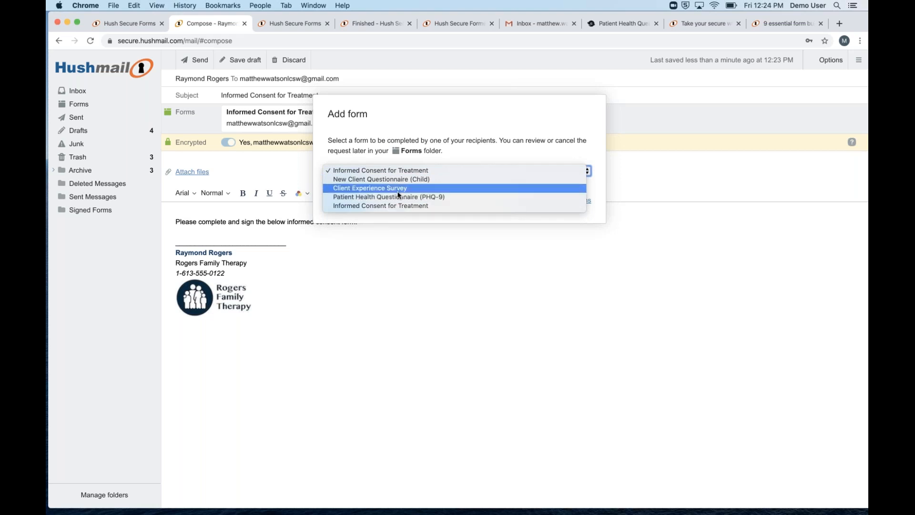
pyautogui.click(342, 128)
pyautogui.click(346, 200)
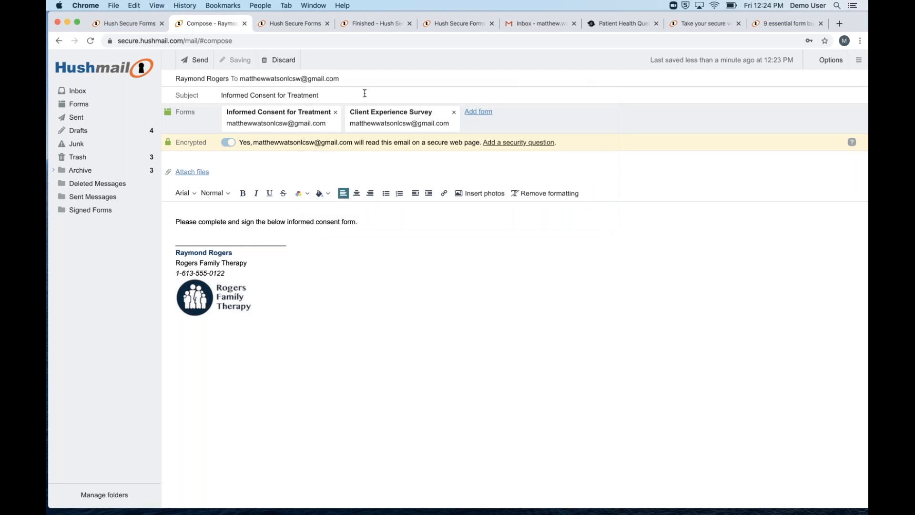
pyautogui.click(356, 82)
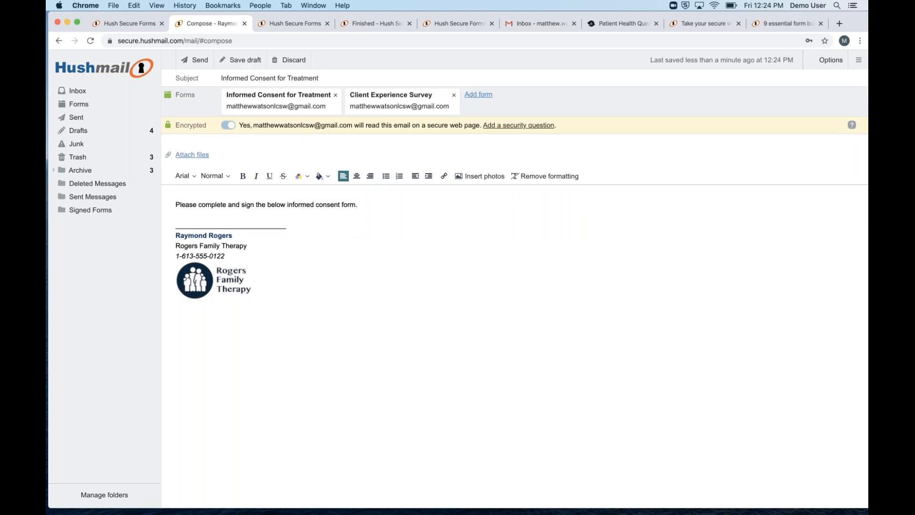
pyautogui.write('jbo')
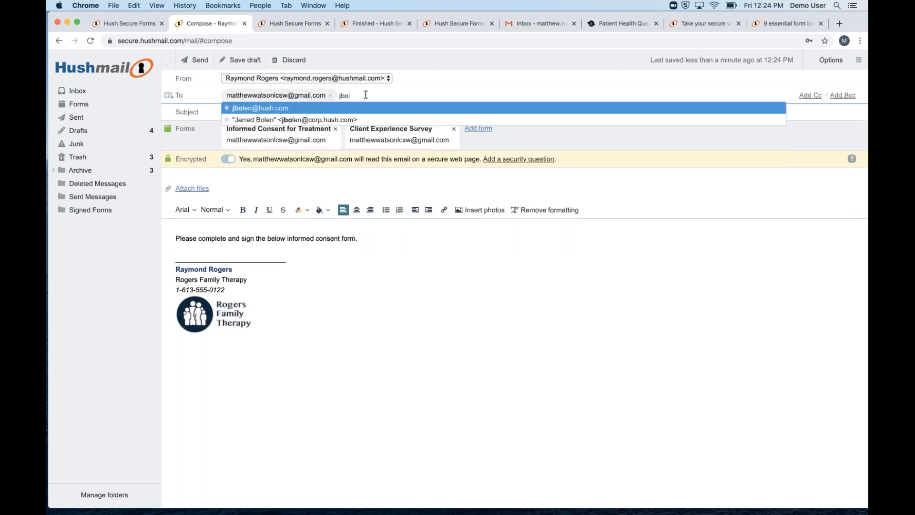
pyautogui.click(318, 120)
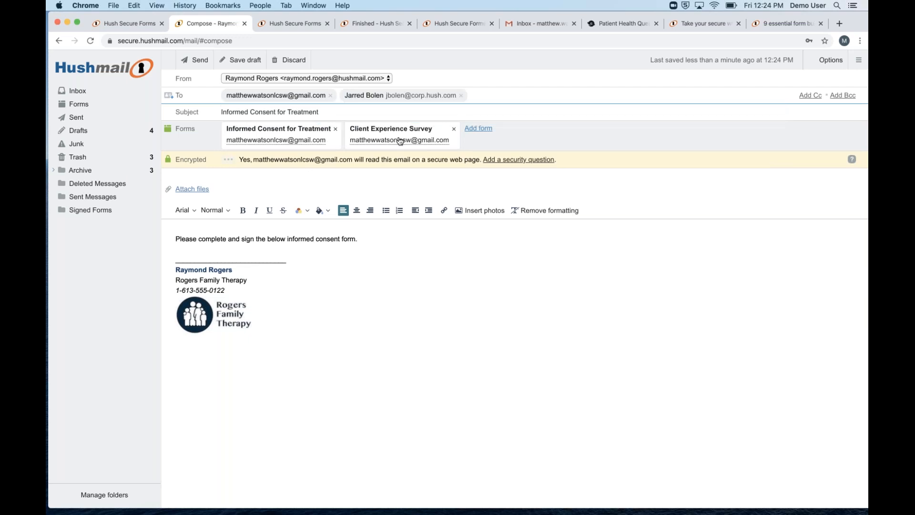
pyautogui.click(394, 133)
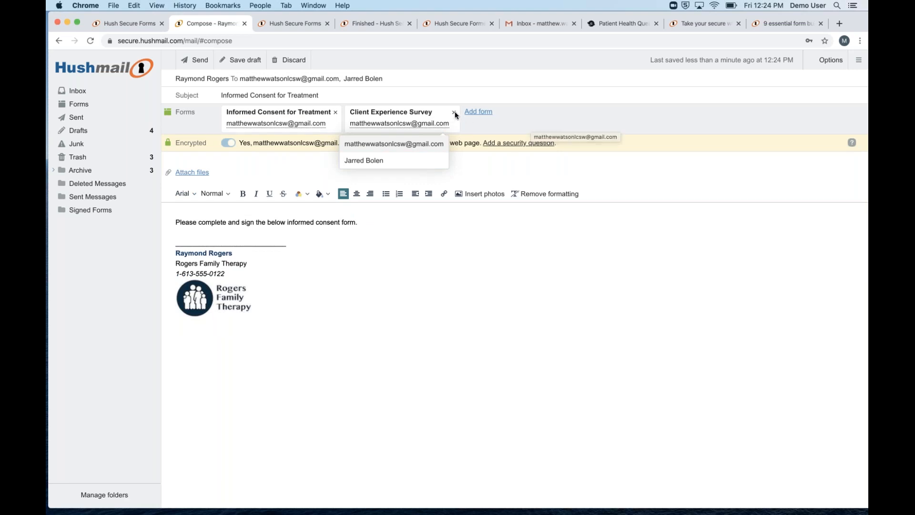
pyautogui.click(526, 126)
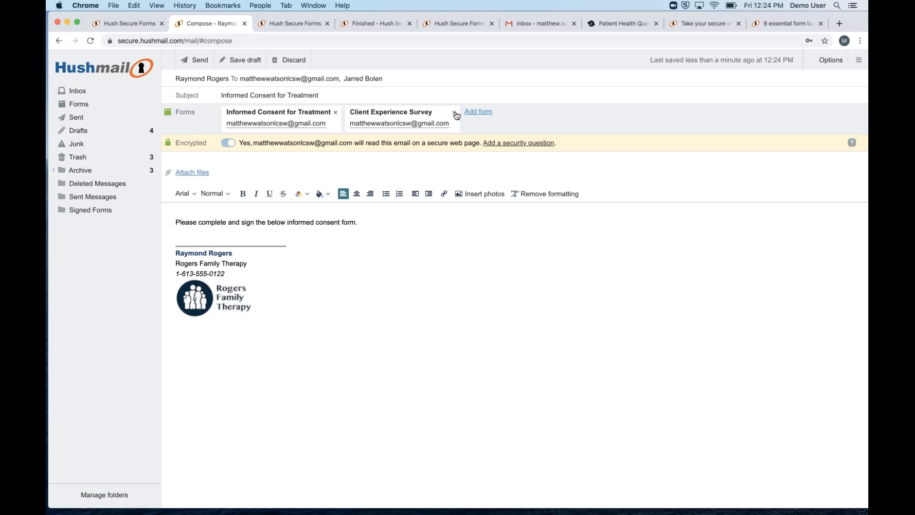
# Remove the survey form and the second recipient, then send the encrypted email
pyautogui.click(455, 113)
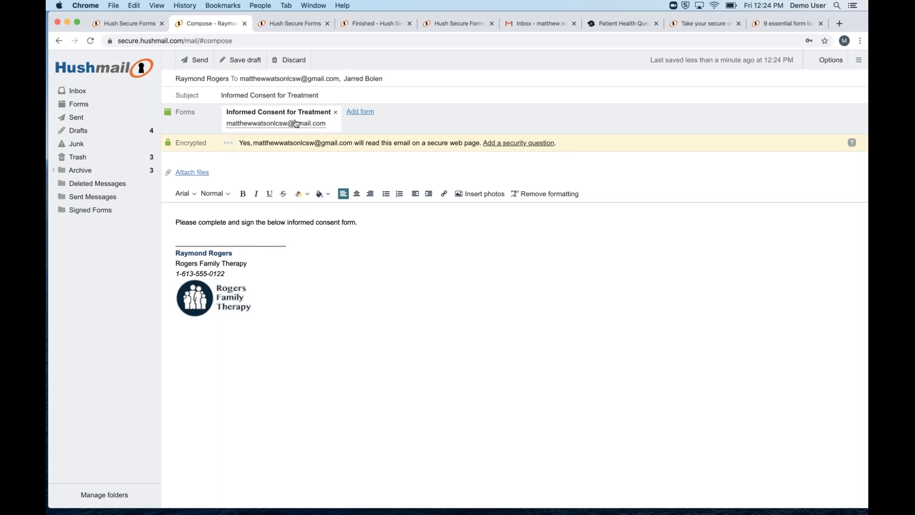
pyautogui.click(390, 81)
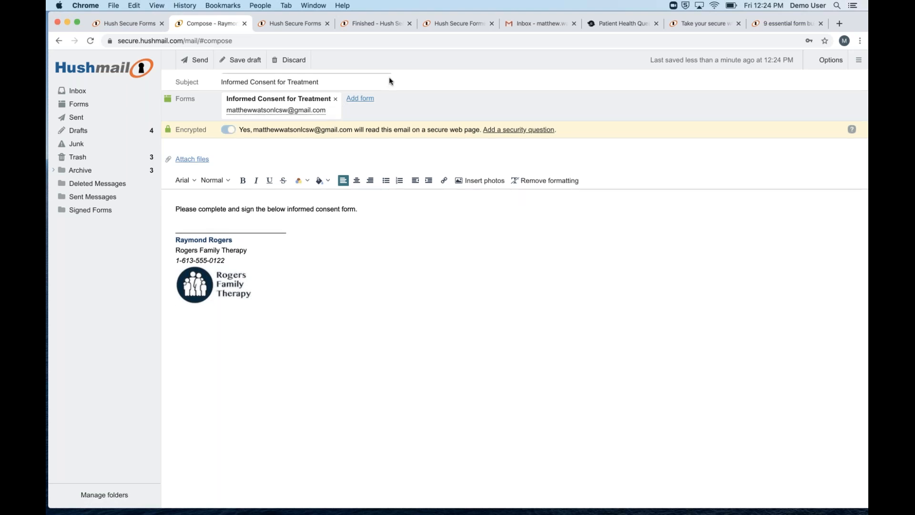
pyautogui.click(462, 97)
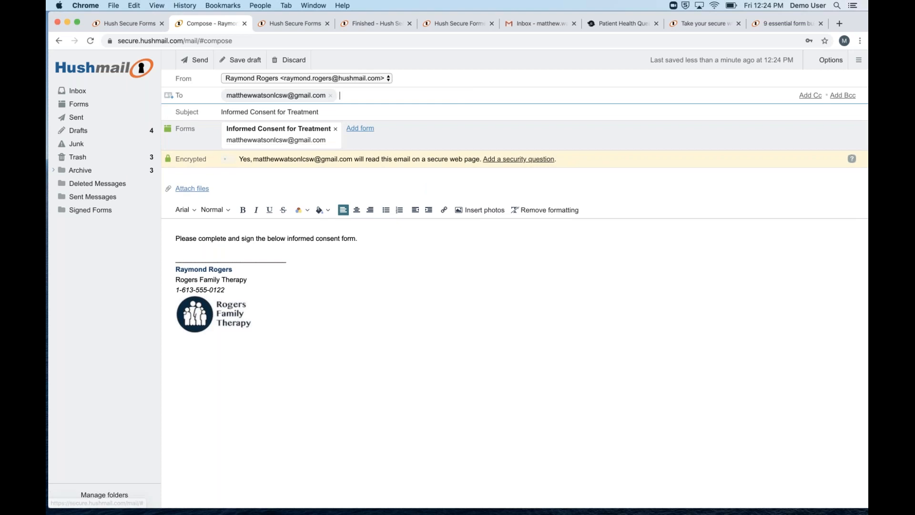
pyautogui.click(199, 62)
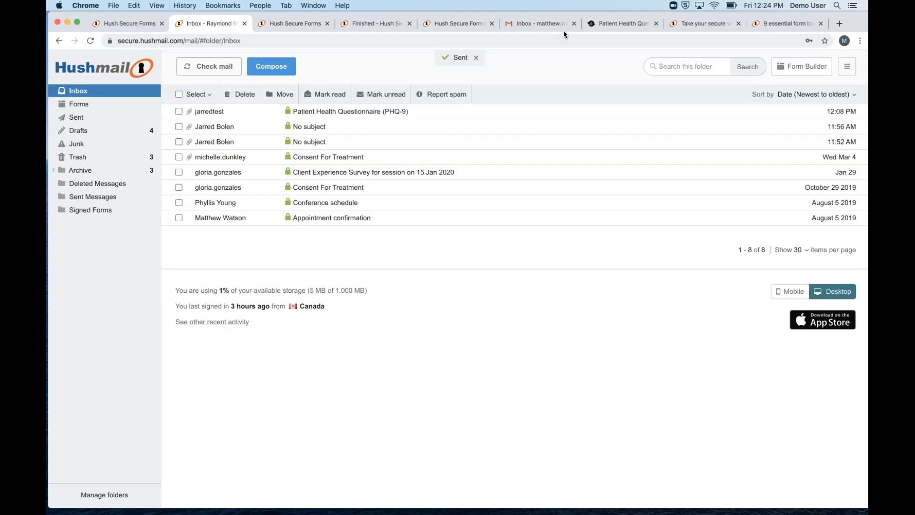
# Refresh the client's Gmail inbox and open the Informed Consent for Treatment email
pyautogui.click(532, 21)
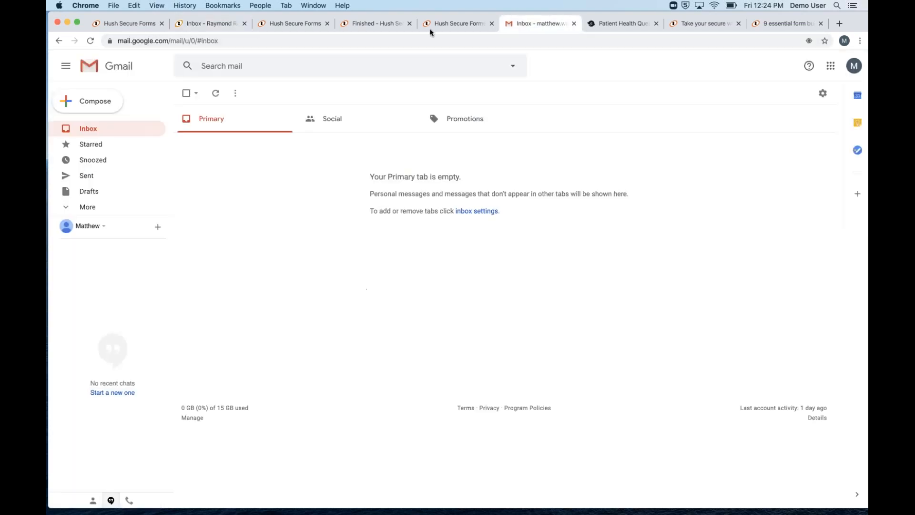
pyautogui.click(215, 92)
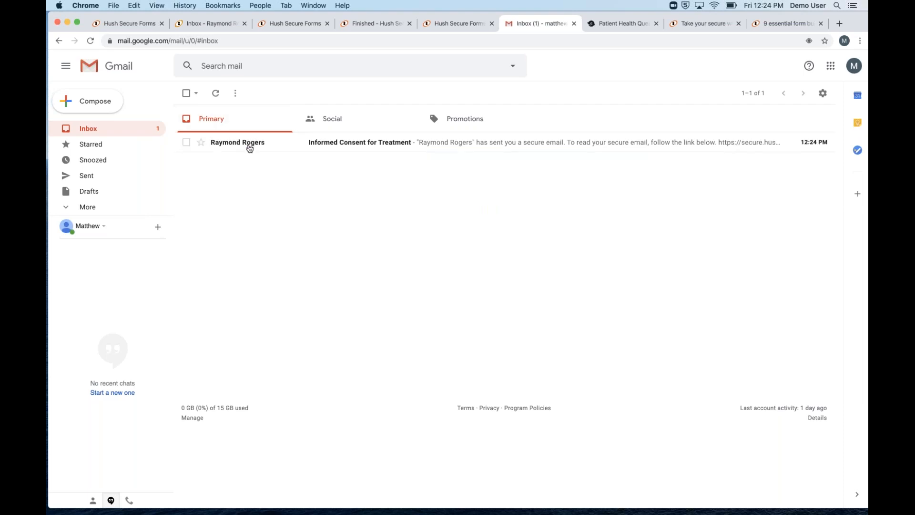
pyautogui.click(247, 143)
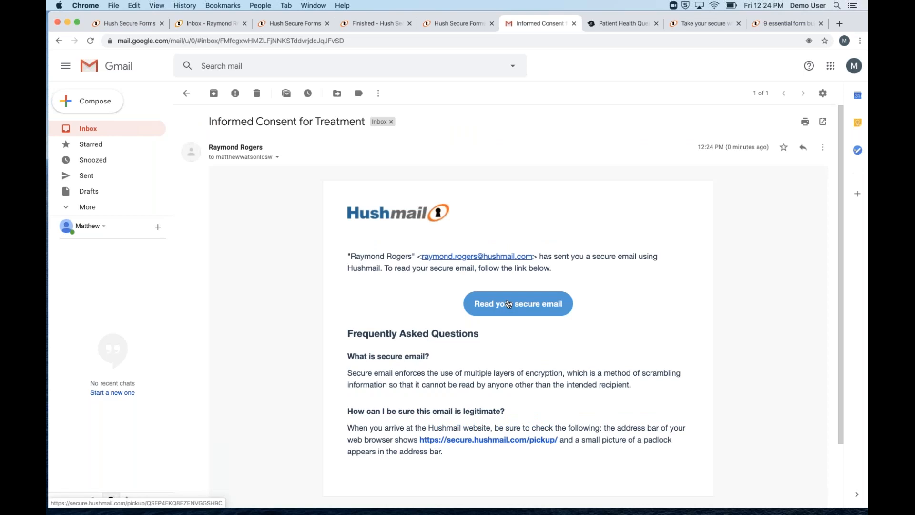
# Open the 'Read your secure email' link in an Incognito window
pyautogui.rightClick(509, 303)
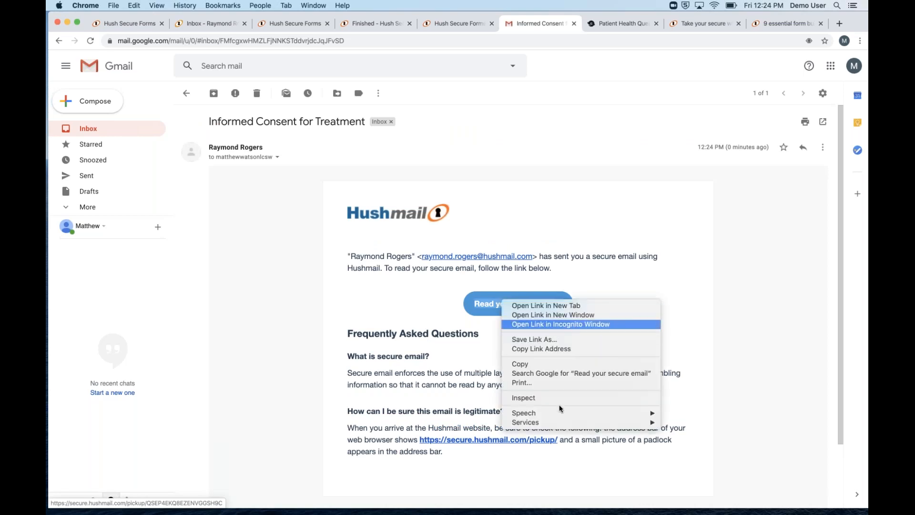
pyautogui.click(552, 327)
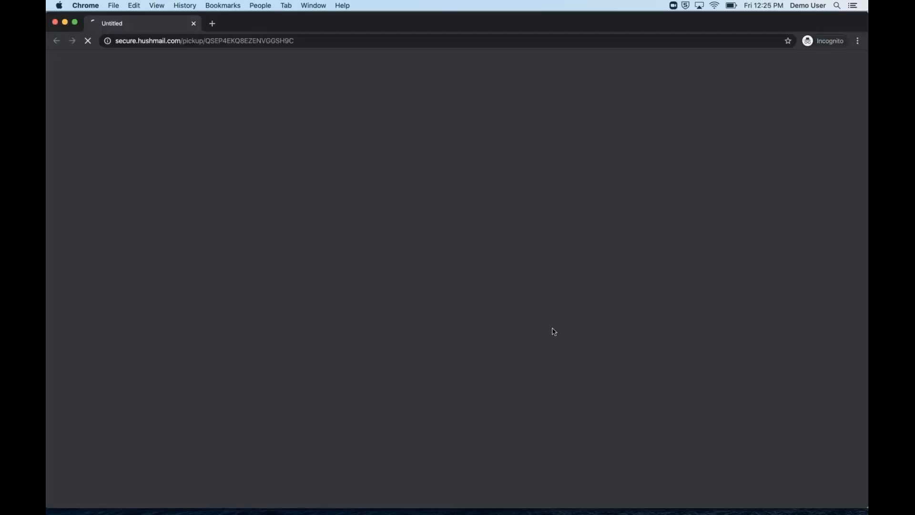
pyautogui.click(193, 24)
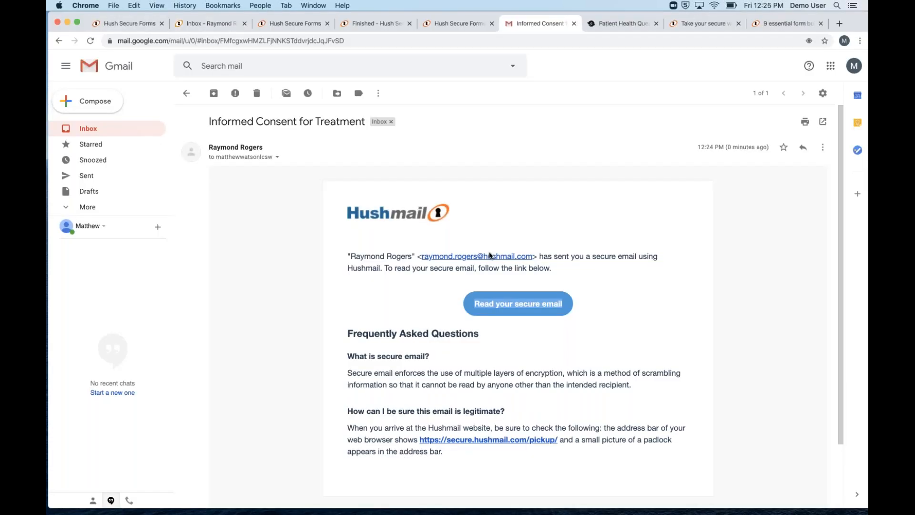
pyautogui.rightClick(493, 293)
pyautogui.click(516, 316)
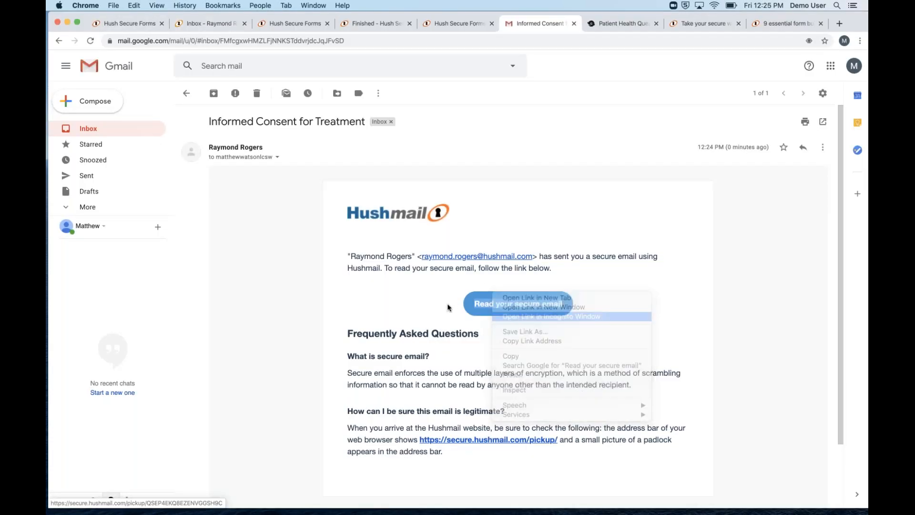
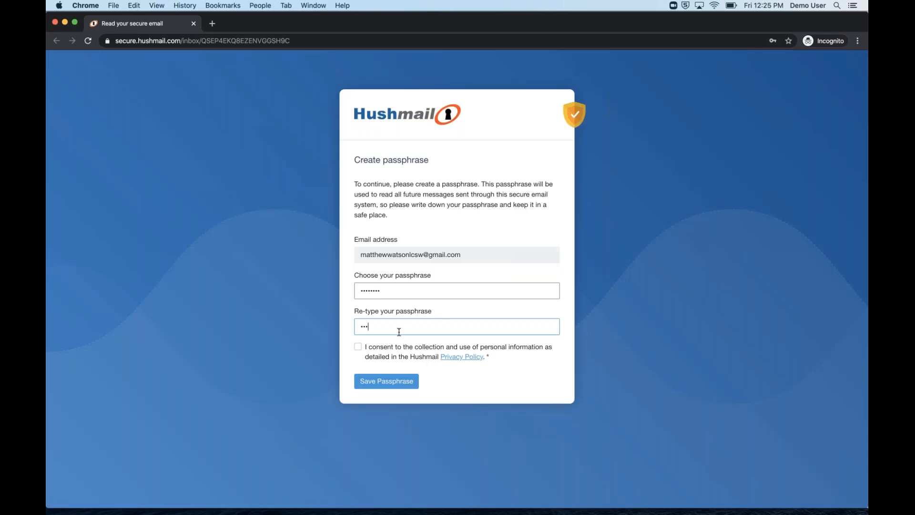
# Confirm the passphrase, accept the consent terms, save it, and scroll to the embedded consent form
pyautogui.write('••••')
pyautogui.click(358, 346)
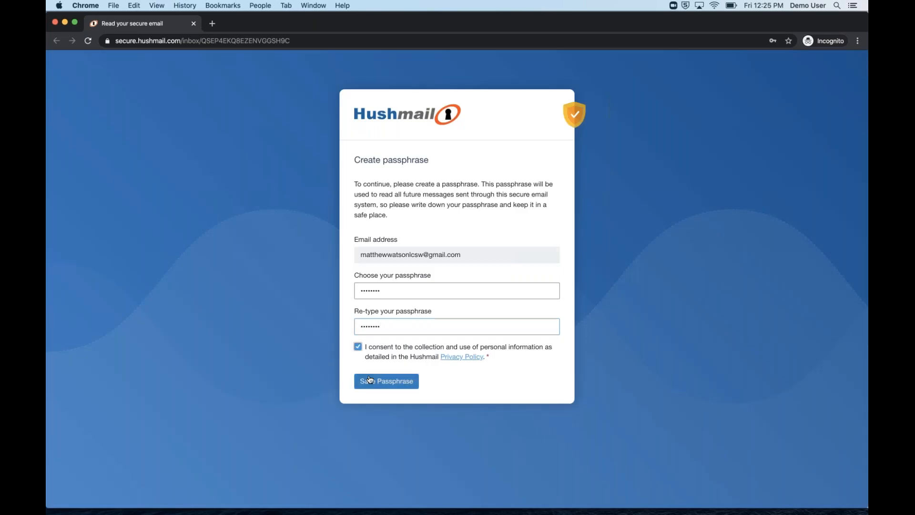
pyautogui.click(369, 380)
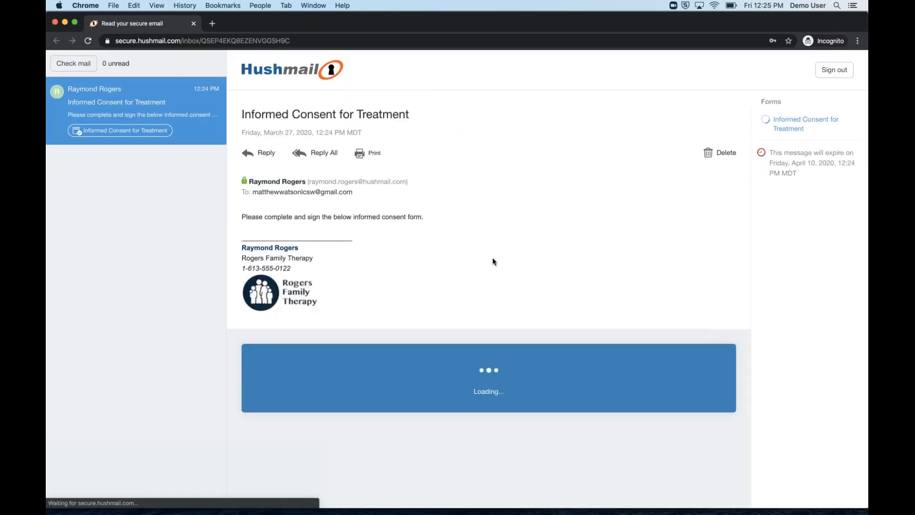
pyautogui.scroll(-2, 482, 265)
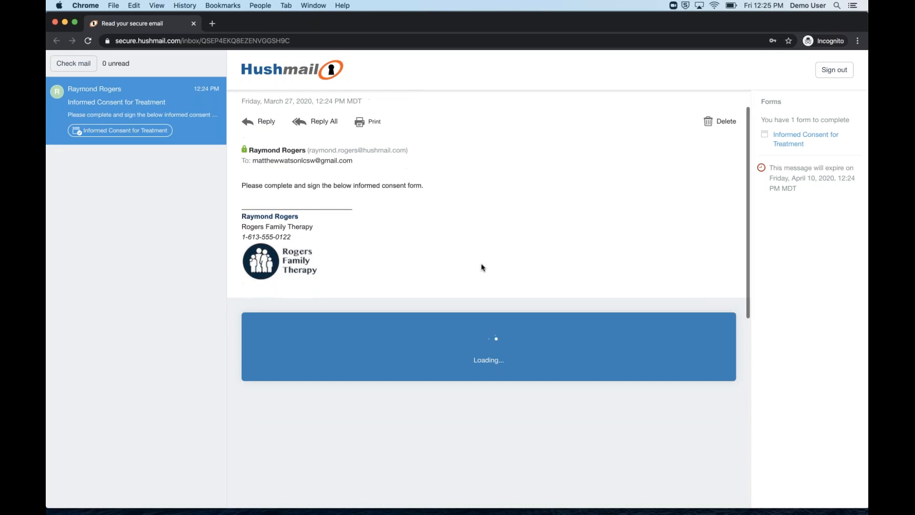
pyautogui.scroll(2, 488, 269)
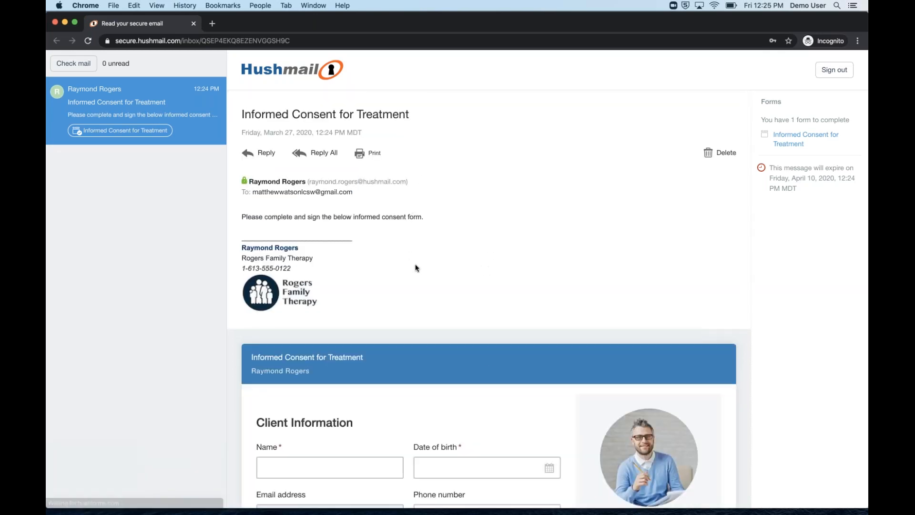
pyautogui.scroll(-5, 420, 267)
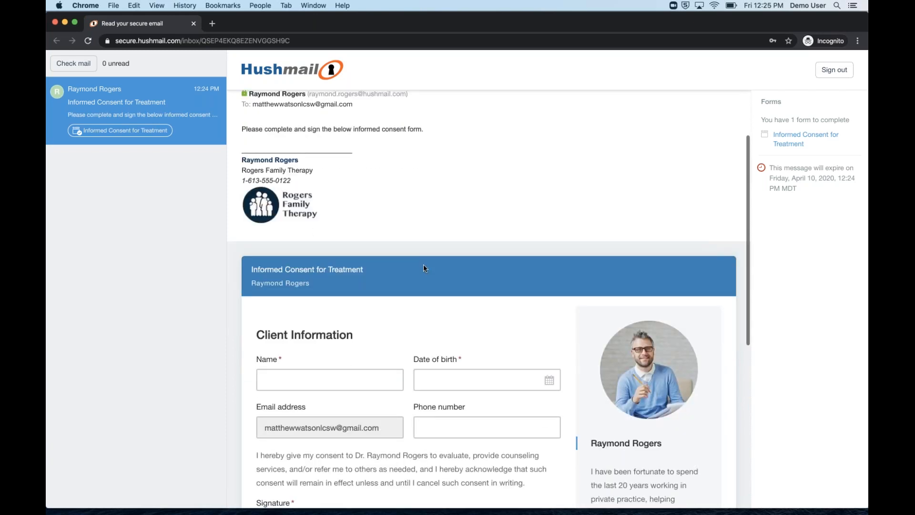
# Enter the client's first and last name in the Name field
pyautogui.scroll(-5, 430, 270)
pyautogui.click(353, 233)
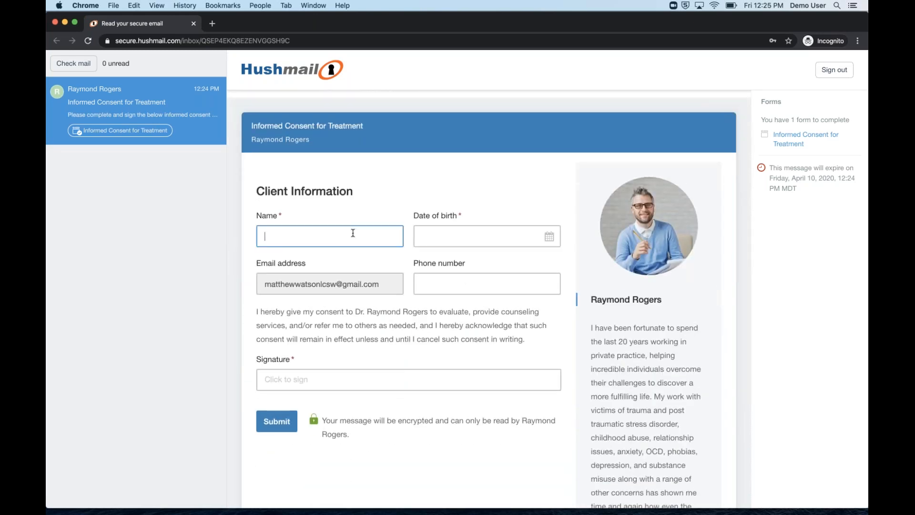
pyautogui.press('Tab')
pyautogui.click(319, 231)
# Set the date of birth to 1 Mar 2020, enter the client's phone number, and scroll to the signature
pyautogui.click(432, 236)
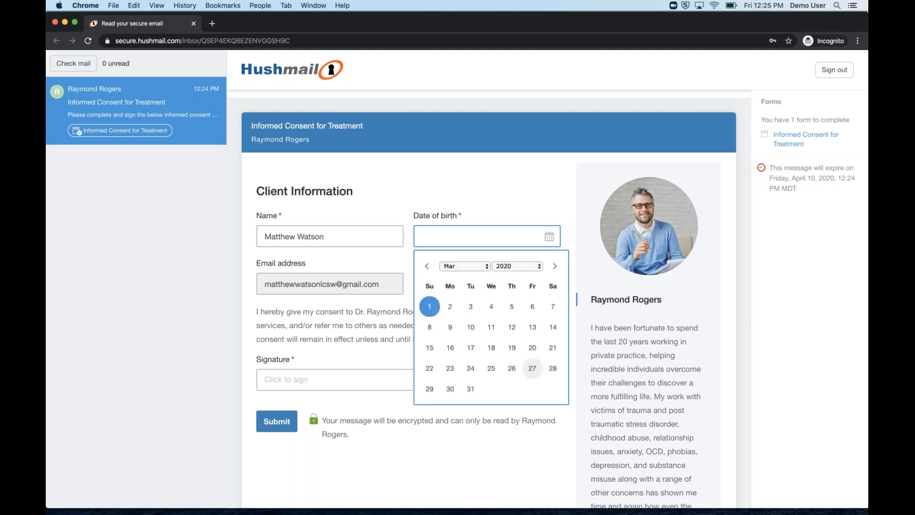
pyautogui.click(430, 306)
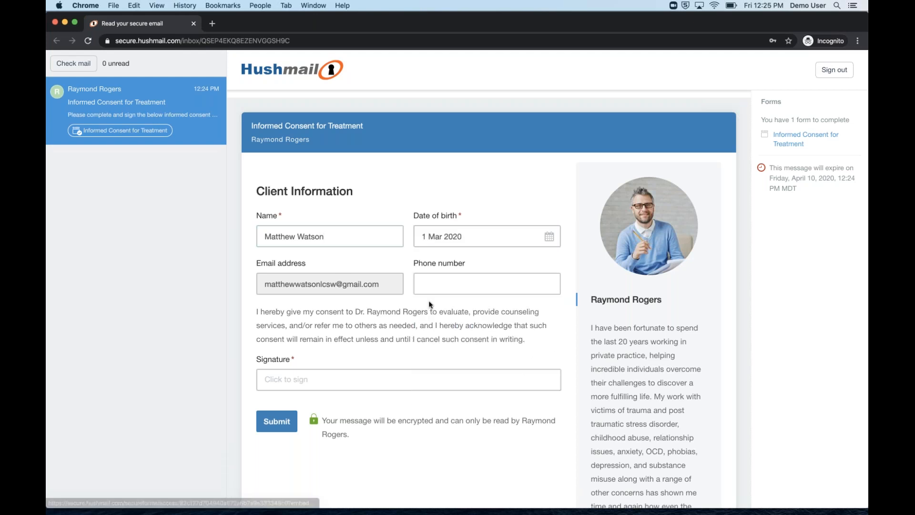
pyautogui.click(439, 286)
pyautogui.write('124567890')
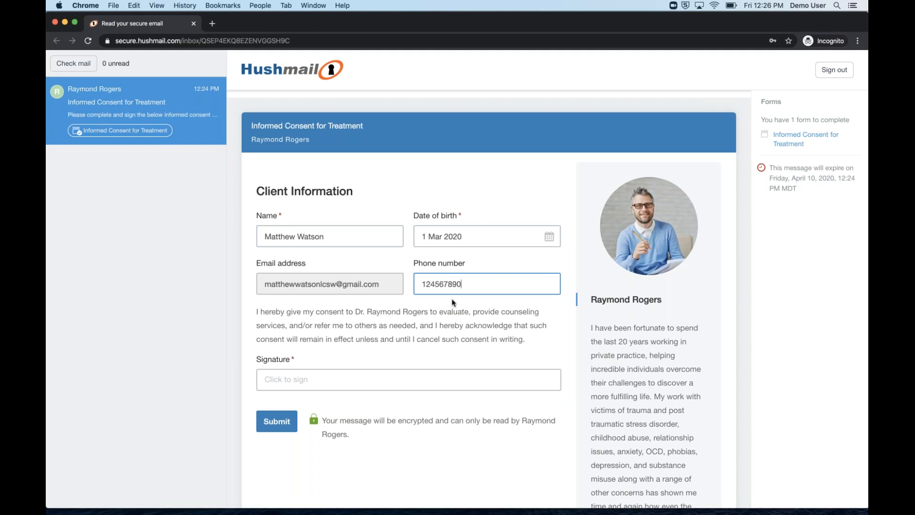
pyautogui.scroll(-1, 452, 301)
pyautogui.scroll(-3, 451, 302)
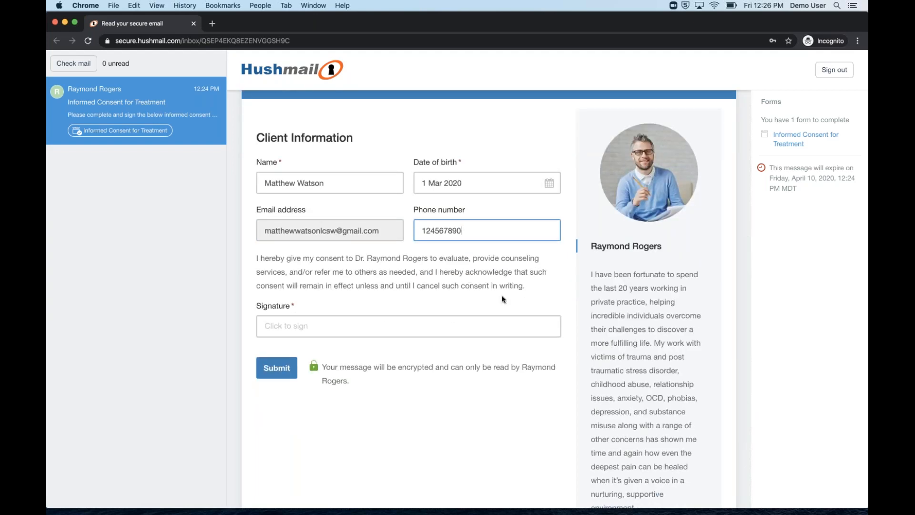
pyautogui.scroll(-2, 452, 302)
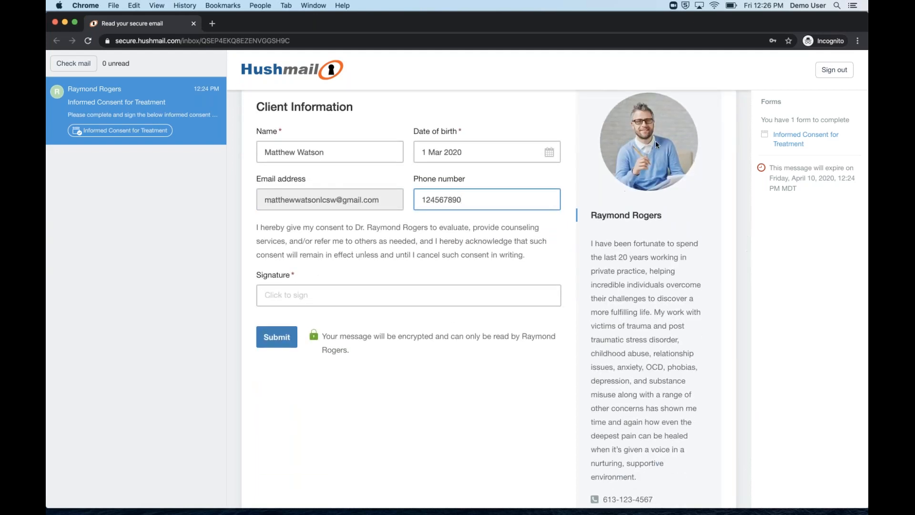
pyautogui.scroll(-3, 452, 302)
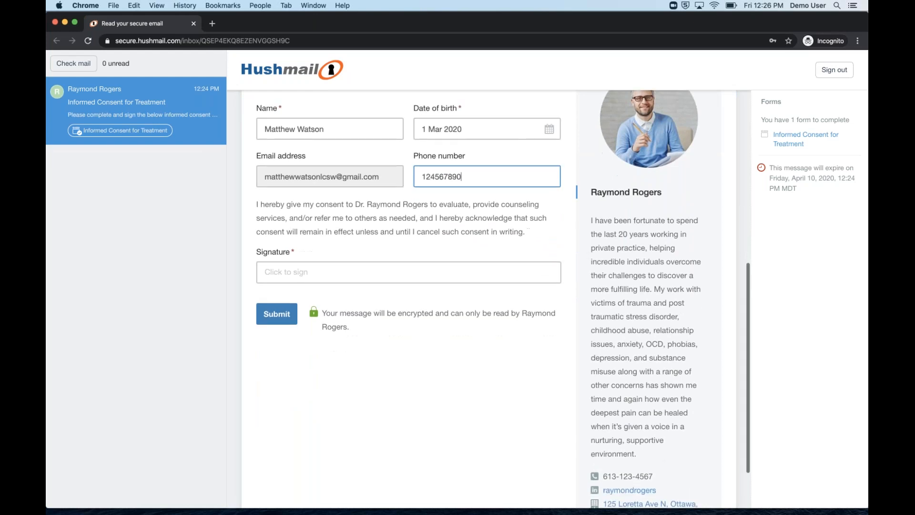
pyautogui.scroll(2, 290, 226)
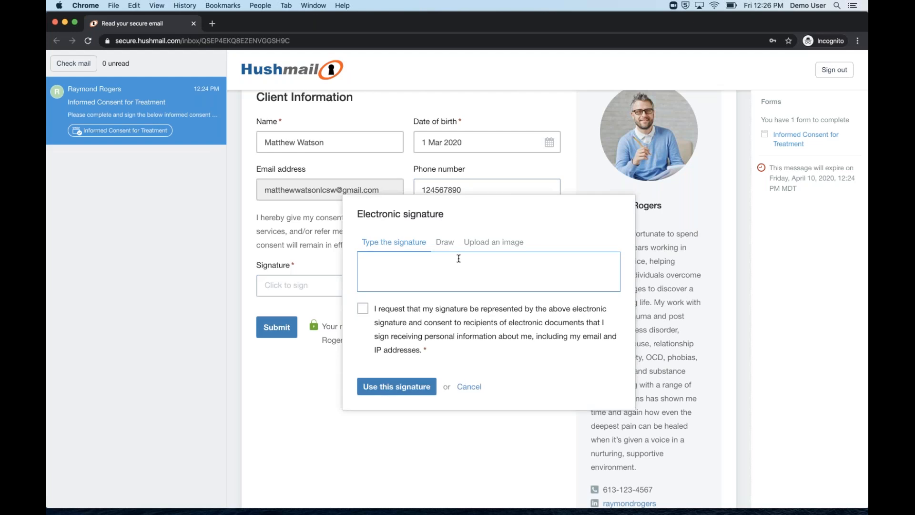
# Draw a freehand signature on the Draw tab, accept the e-signature terms, and apply it to the form
pyautogui.write('Matthew')
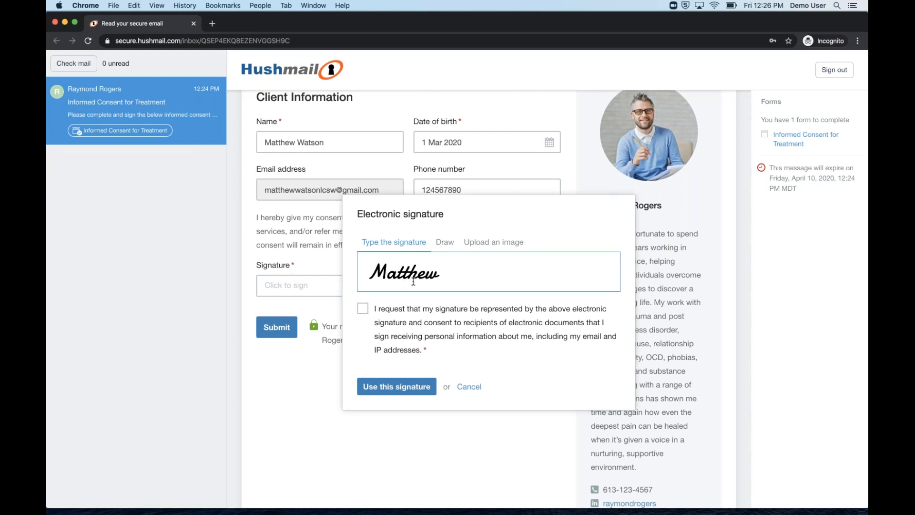
pyautogui.click(445, 241)
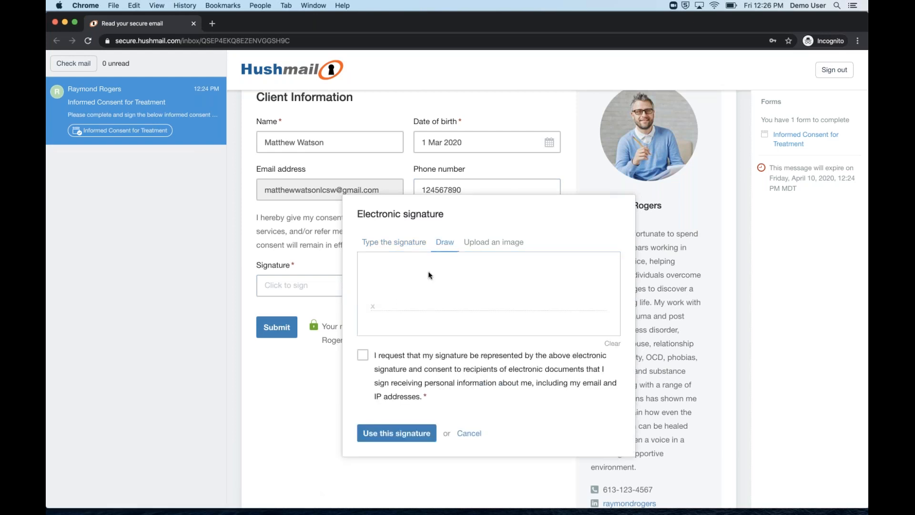
pyautogui.moveTo(397, 301); pyautogui.dragTo(467, 292)
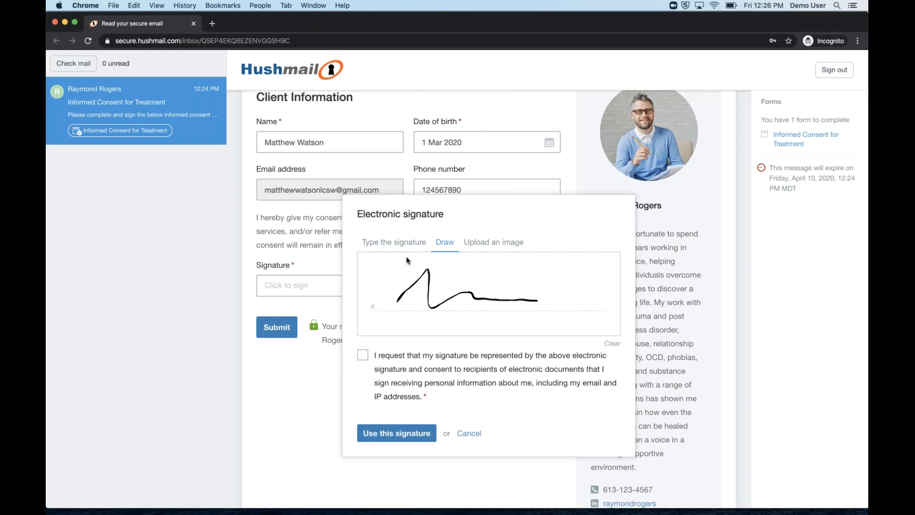
pyautogui.click(479, 243)
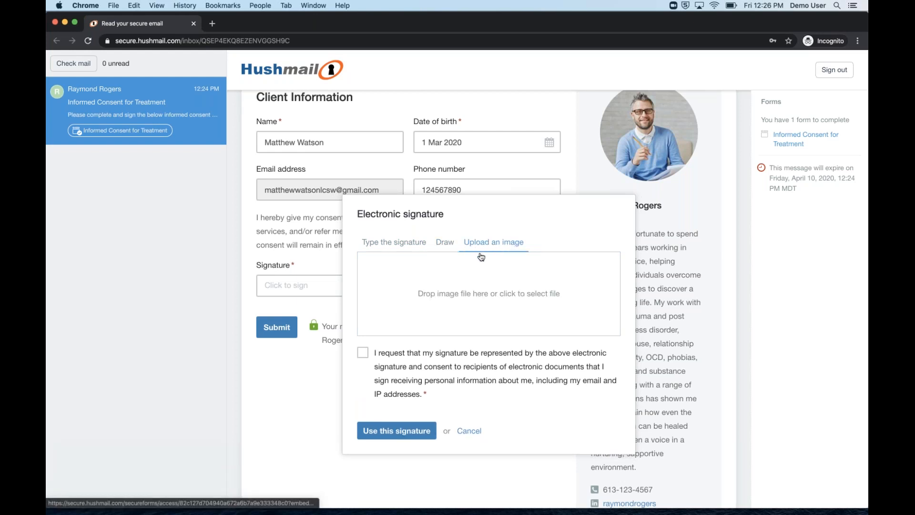
pyautogui.click(442, 244)
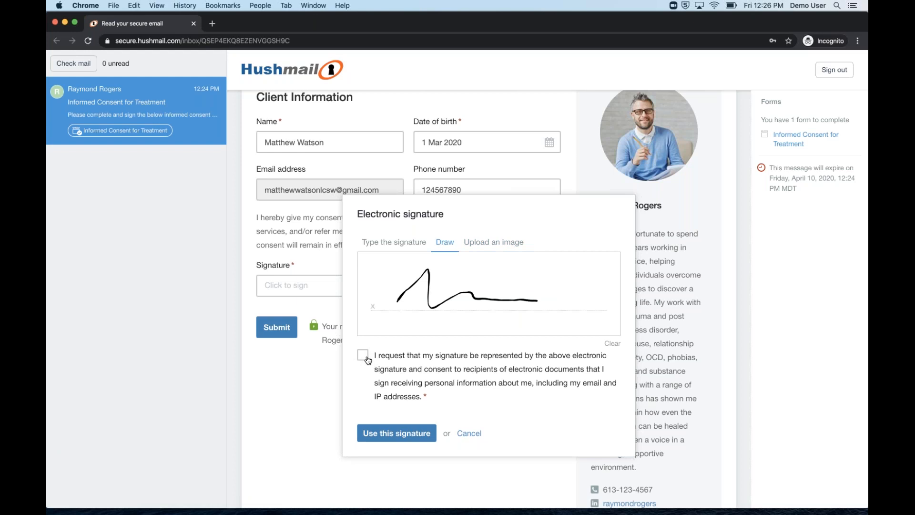
pyautogui.click(366, 357)
pyautogui.click(395, 435)
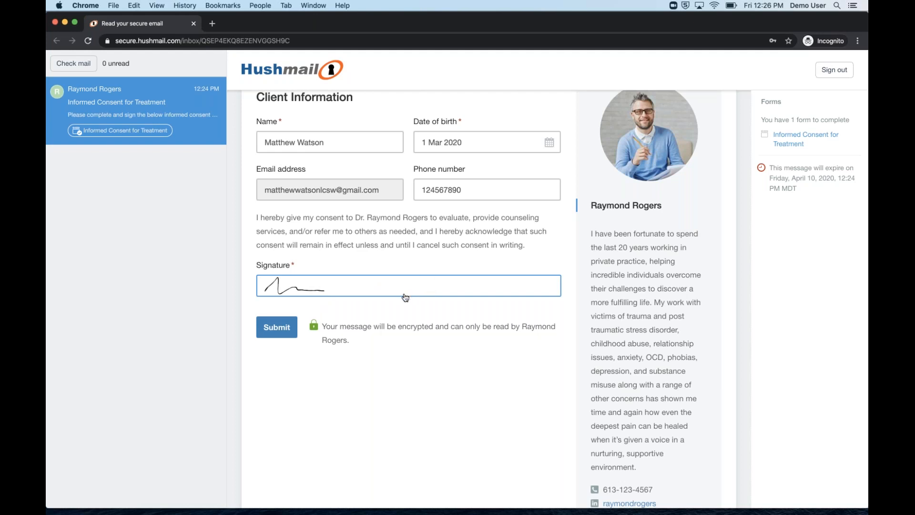
# Reuse the drawn signature, submit the consent form, and close the incognito window
pyautogui.click(333, 293)
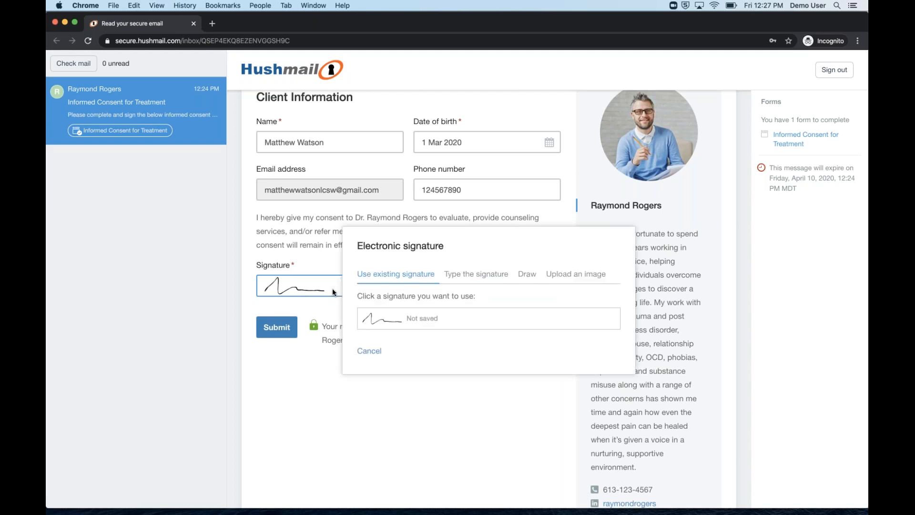
pyautogui.click(411, 327)
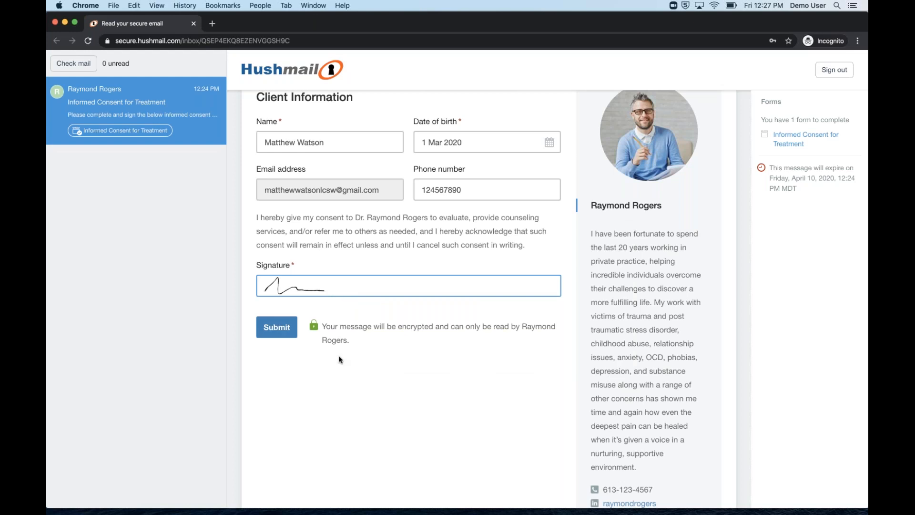
pyautogui.scroll(2, 339, 360)
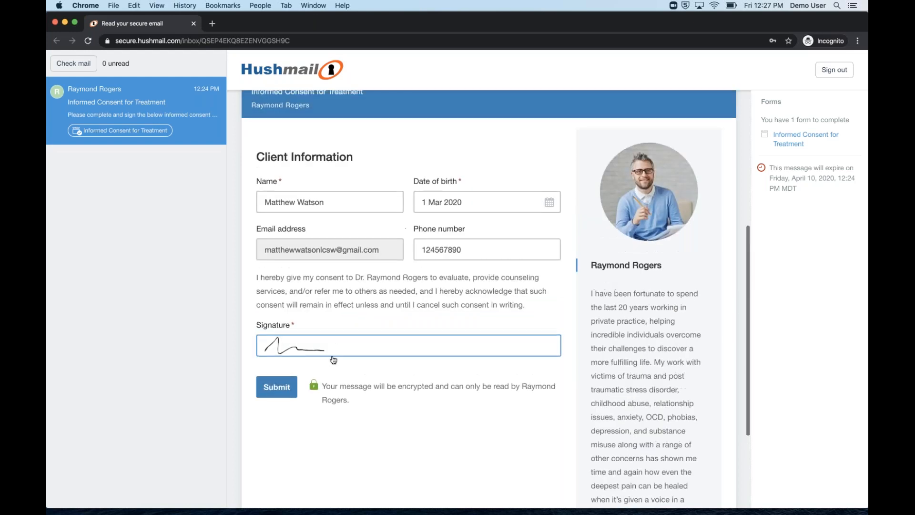
pyautogui.click(276, 394)
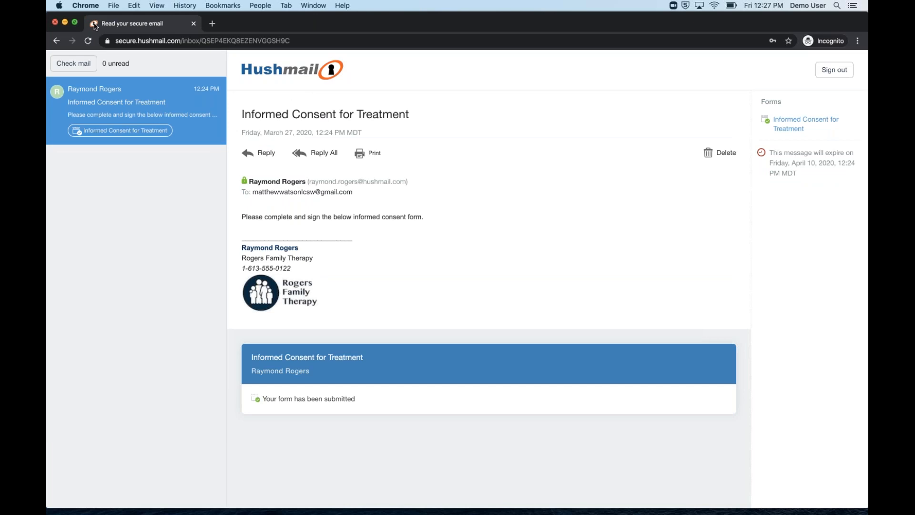
pyautogui.click(55, 24)
pyautogui.click(101, 24)
pyautogui.click(193, 22)
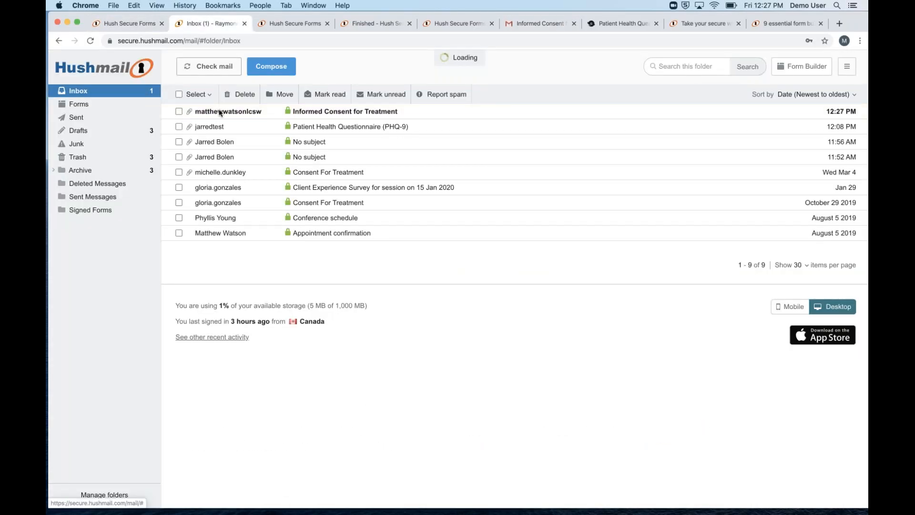
pyautogui.click(281, 112)
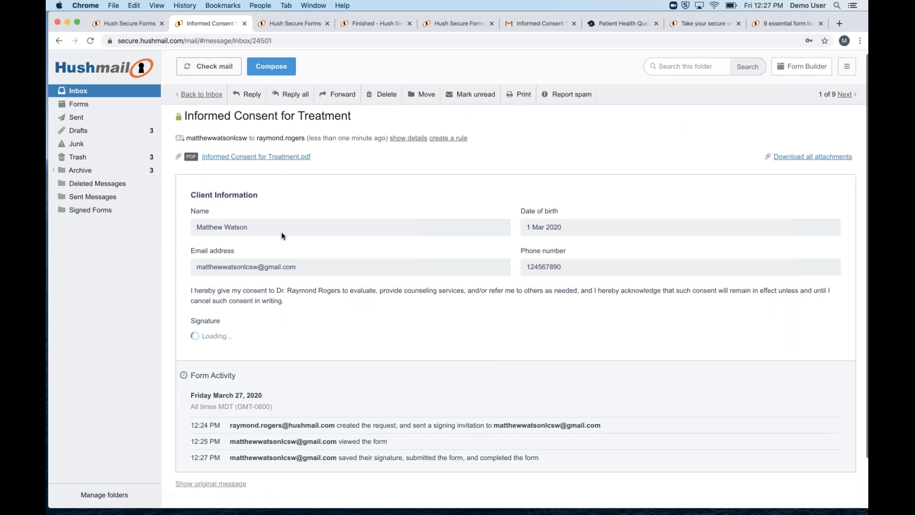
pyautogui.scroll(-1, 281, 232)
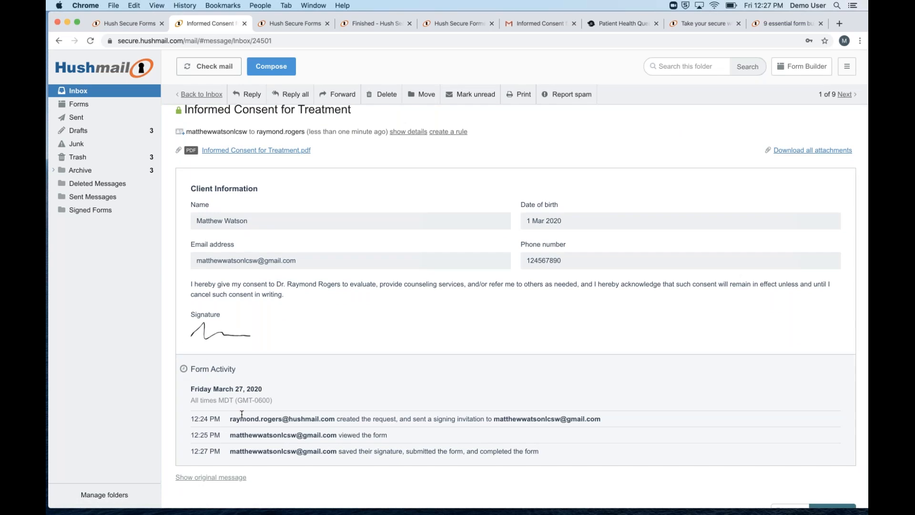
pyautogui.scroll(-1, 401, 459)
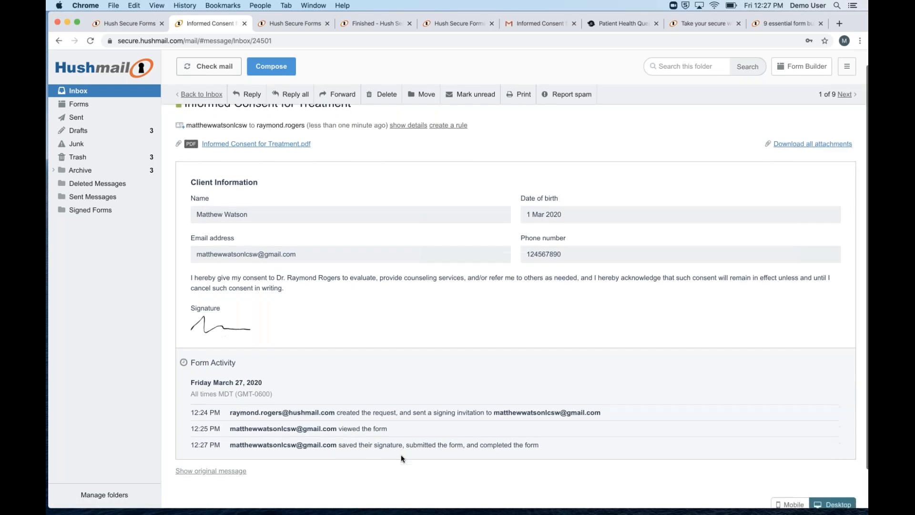
pyautogui.scroll(-2, 402, 458)
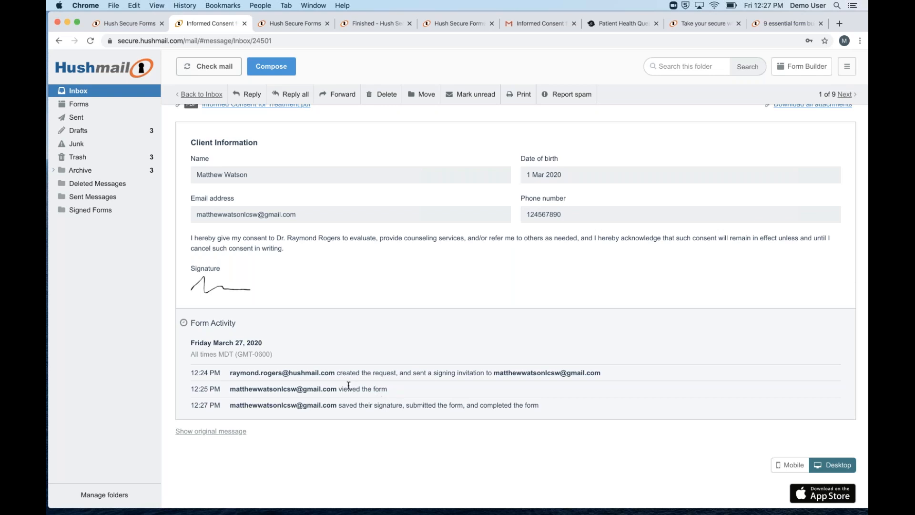
pyautogui.scroll(2, 348, 385)
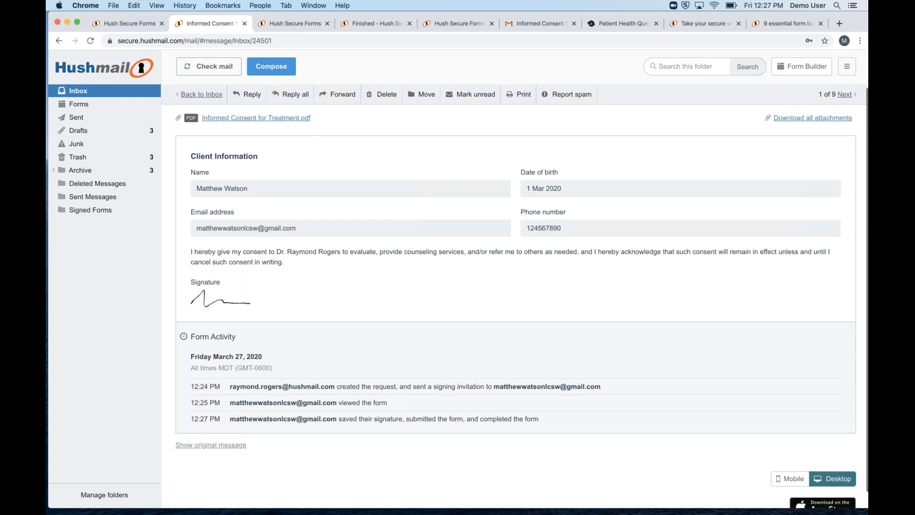
# Retrieve the newest completed Informed Consent for Treatment form from the Forms list's '...' menu
pyautogui.click(99, 102)
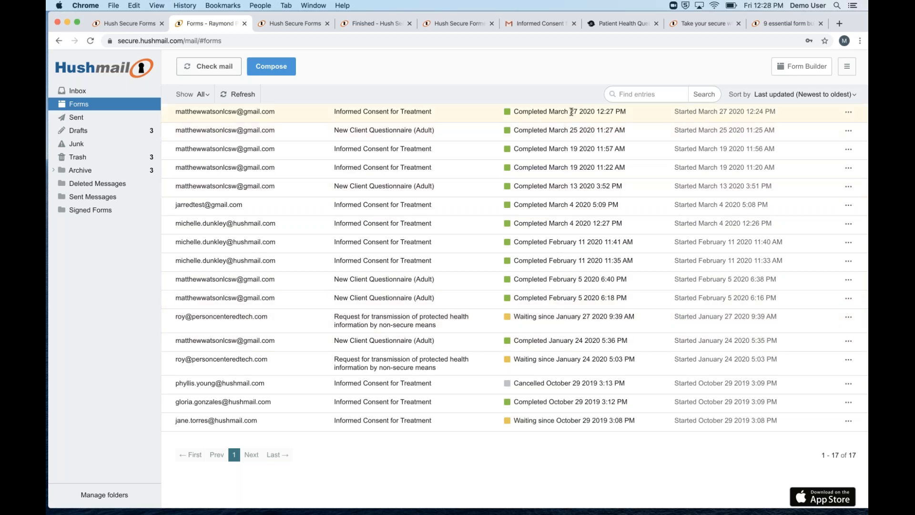
pyautogui.click(849, 111)
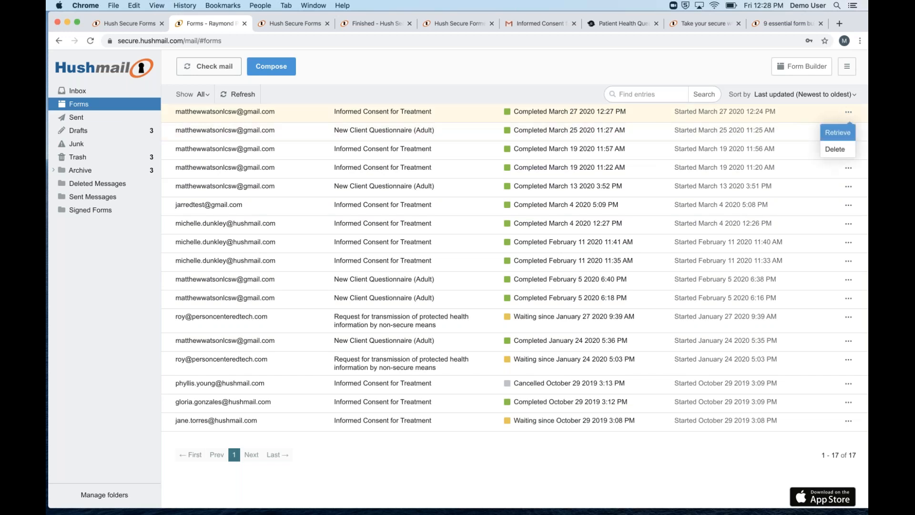
pyautogui.click(837, 132)
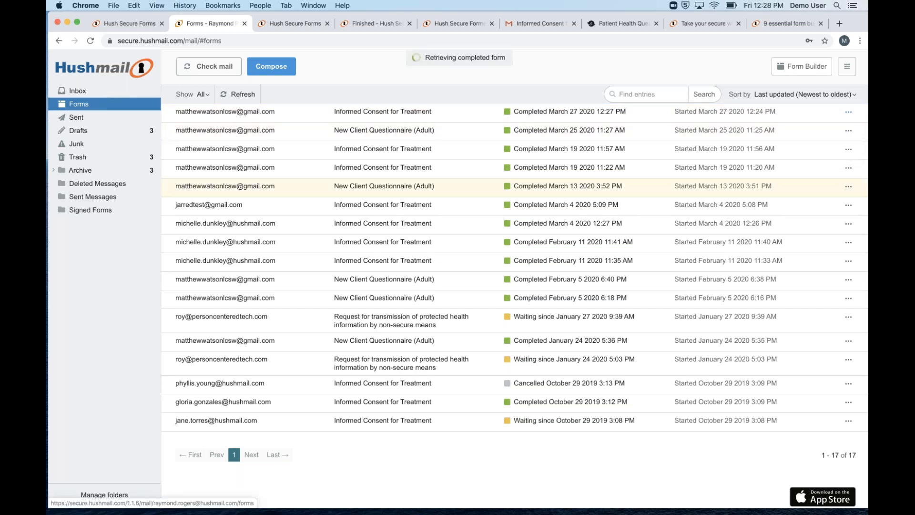
# Open the retrieved consent message in the inbox and download Informed Consent for Treatment.pdf
pyautogui.click(117, 90)
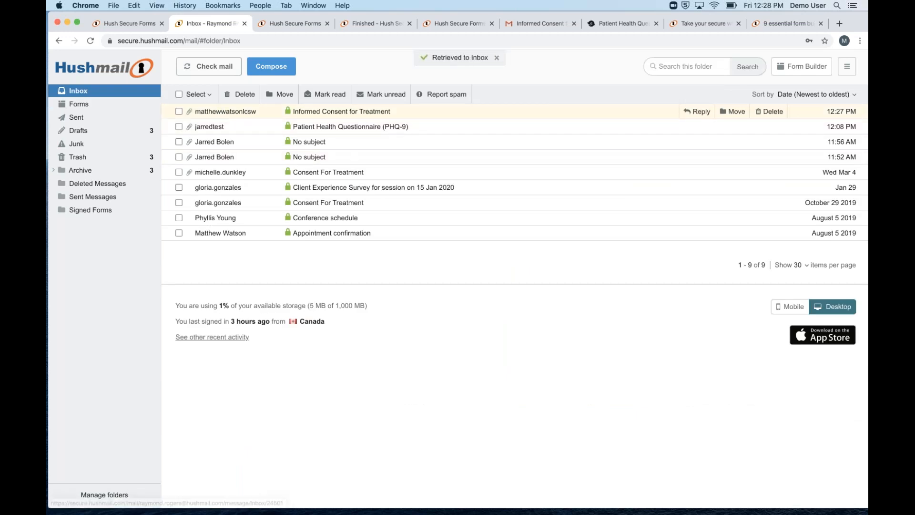
pyautogui.click(235, 111)
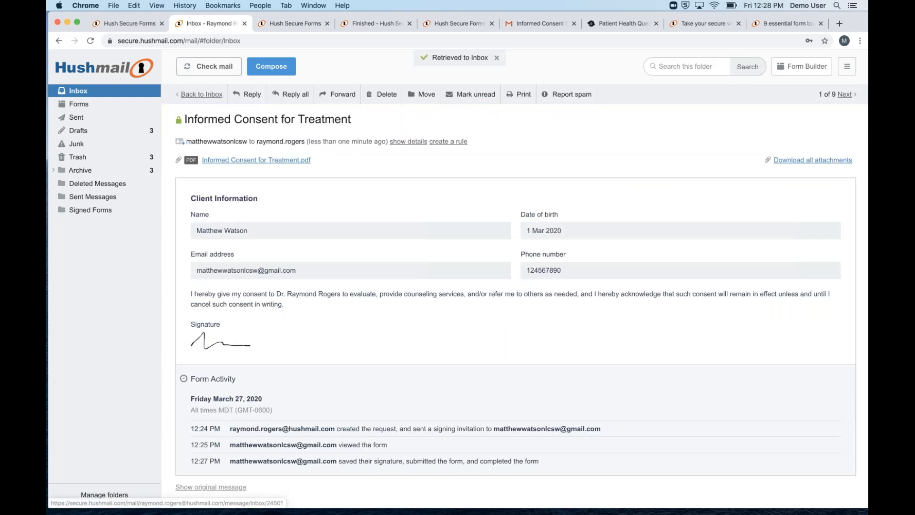
pyautogui.click(235, 160)
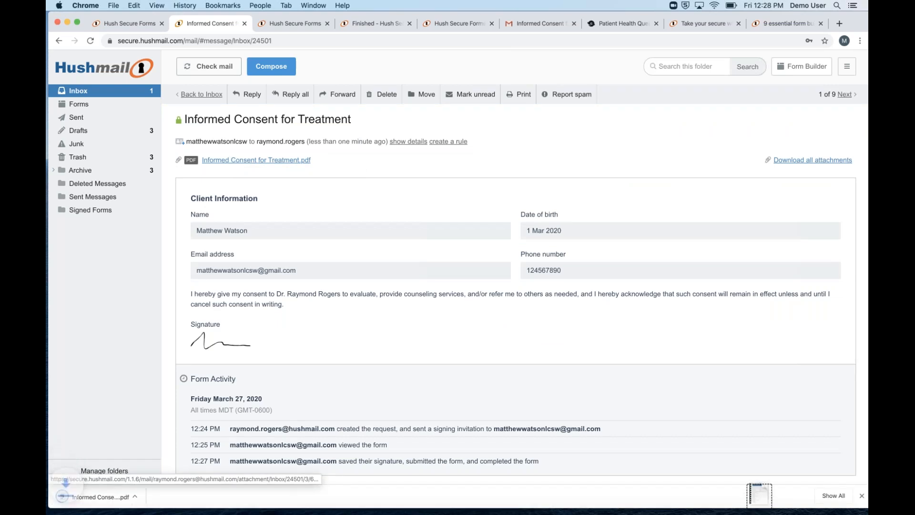
pyautogui.click(96, 496)
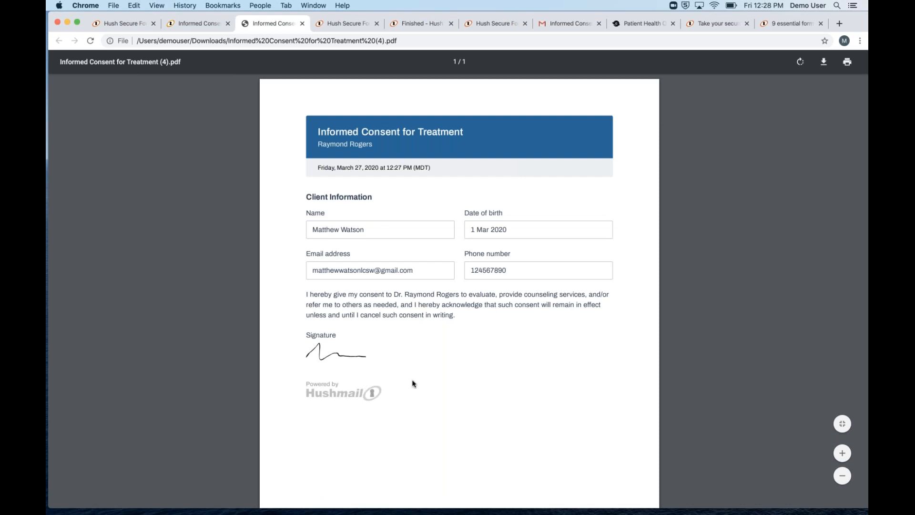
pyautogui.scroll(-4, 413, 384)
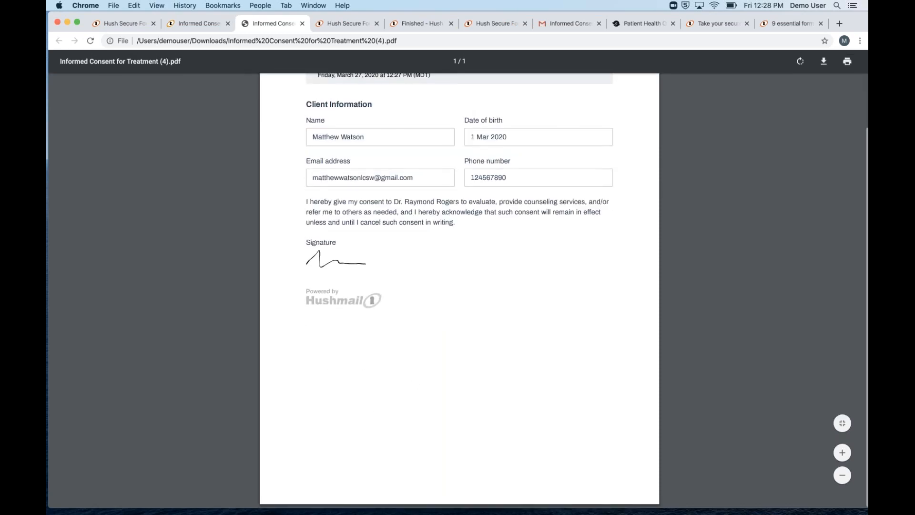
pyautogui.press('super+w')
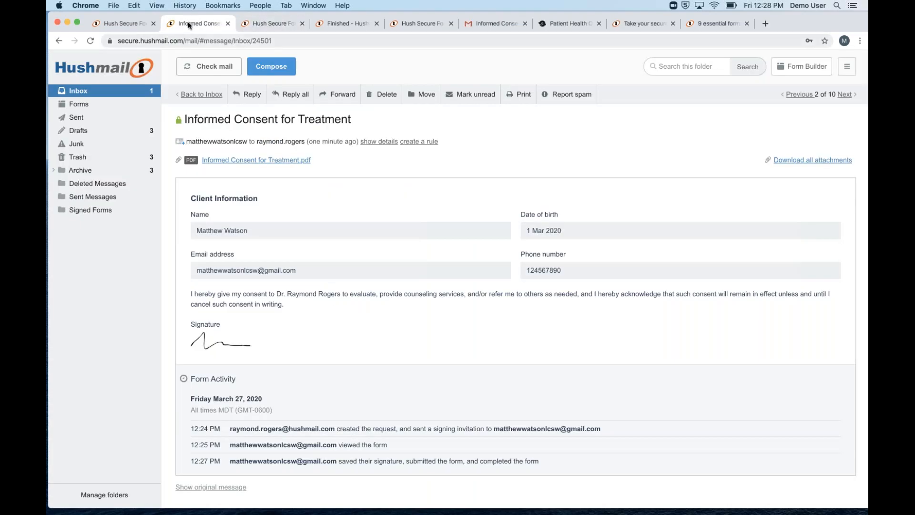
# Open the PHQ-9 form from the Secure Forms list, return to the list, and expand its Send form options
pyautogui.click(128, 26)
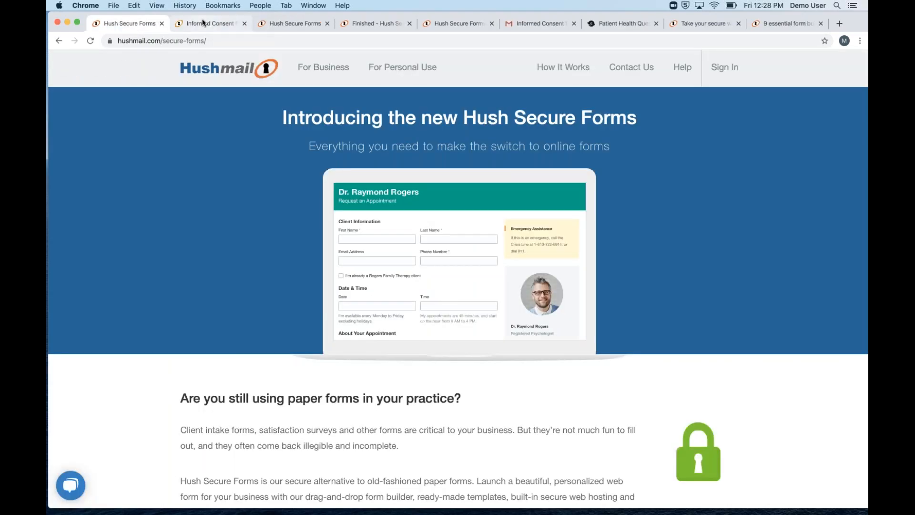
pyautogui.click(205, 24)
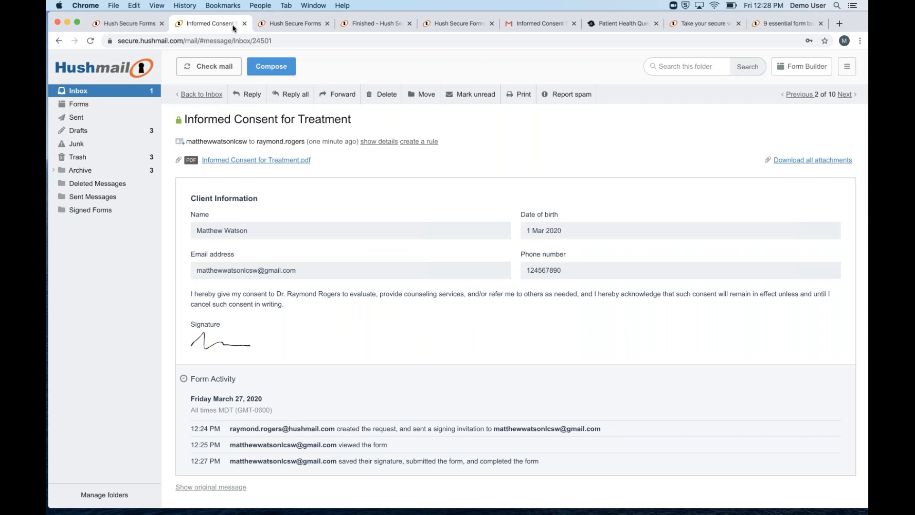
pyautogui.click(273, 25)
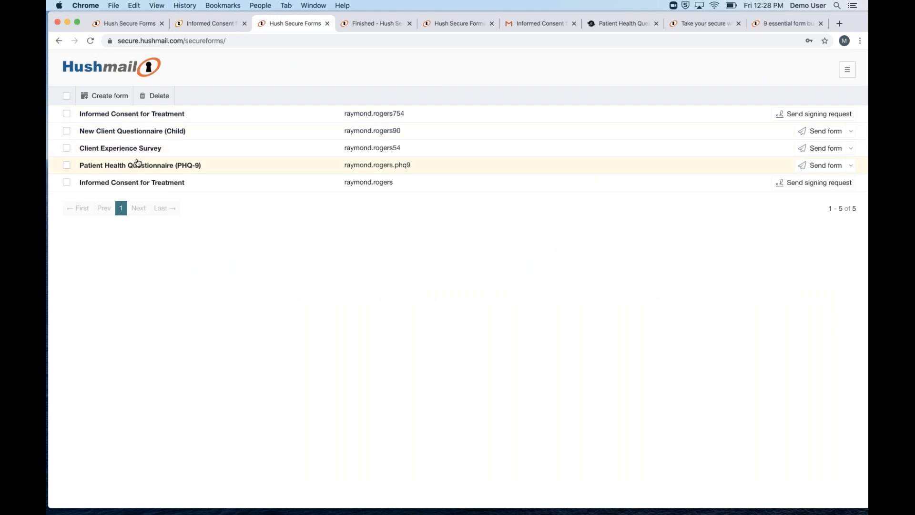
pyautogui.click(136, 165)
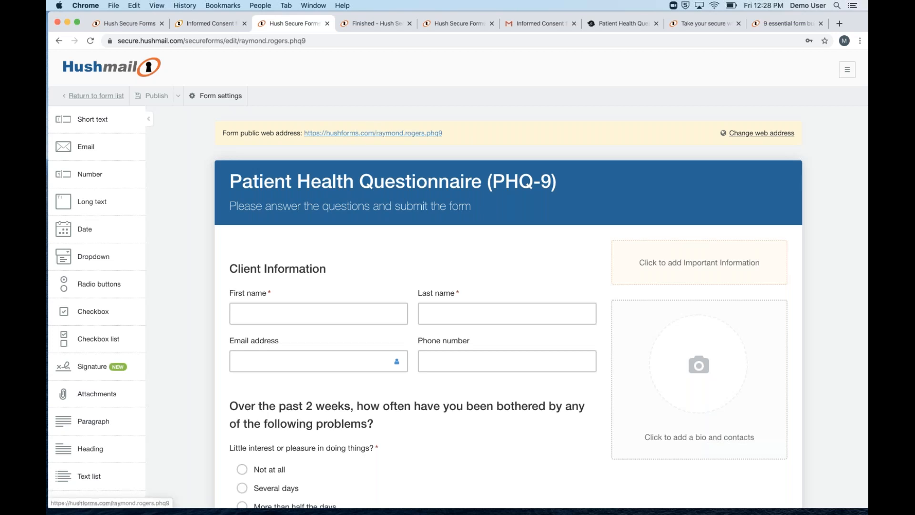
pyautogui.click(106, 96)
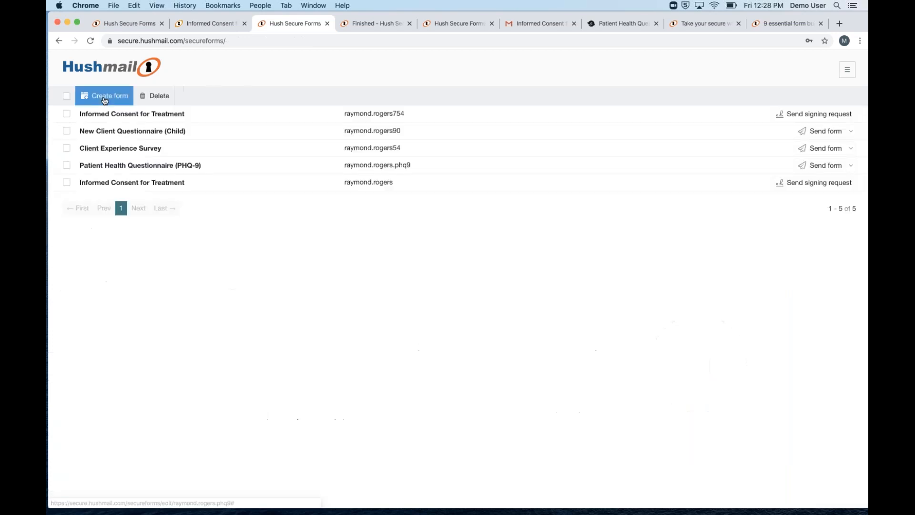
pyautogui.click(848, 169)
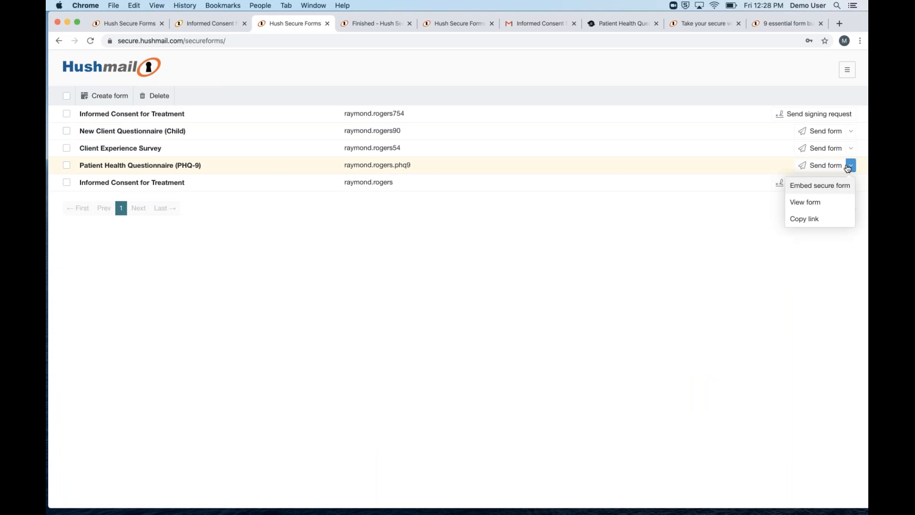
# Get the PHQ-9 embed code using 'Use my page's background color', select the code, and close the dialog
pyautogui.click(810, 186)
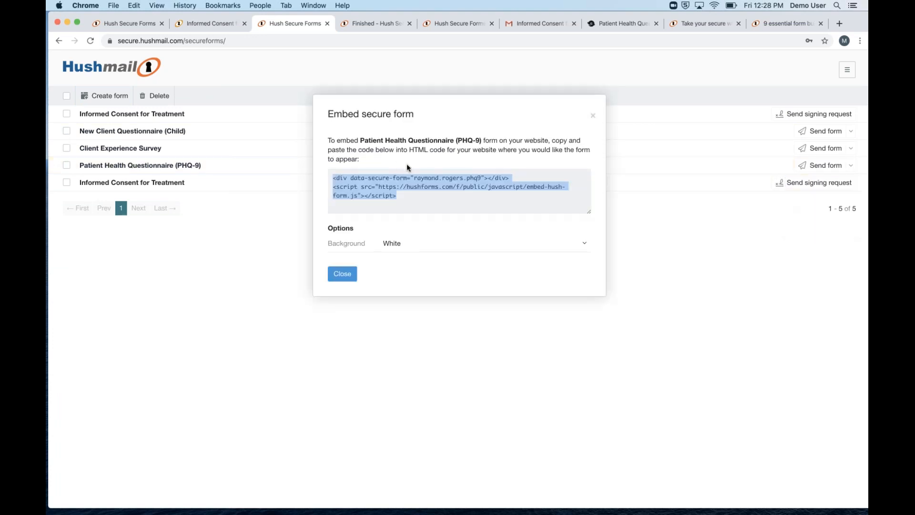
pyautogui.click(394, 246)
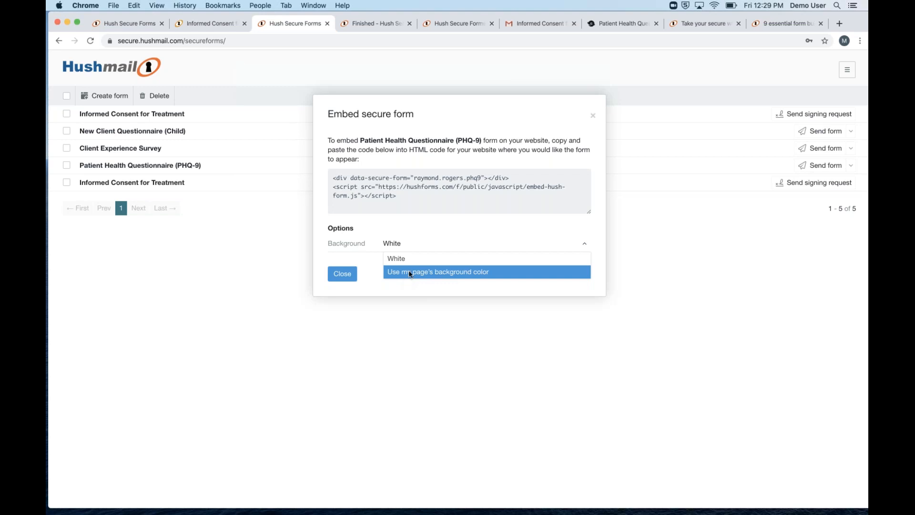
pyautogui.click(407, 272)
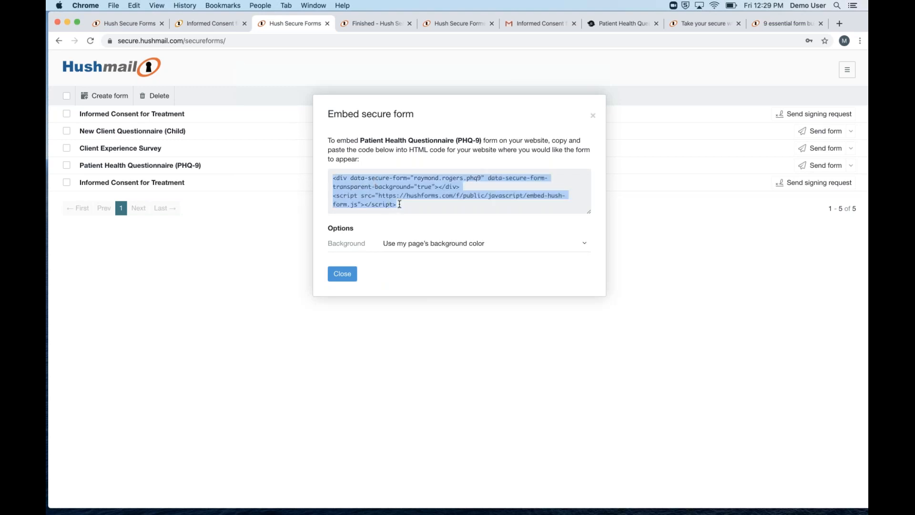
pyautogui.moveTo(400, 204); pyautogui.dragTo(321, 170)
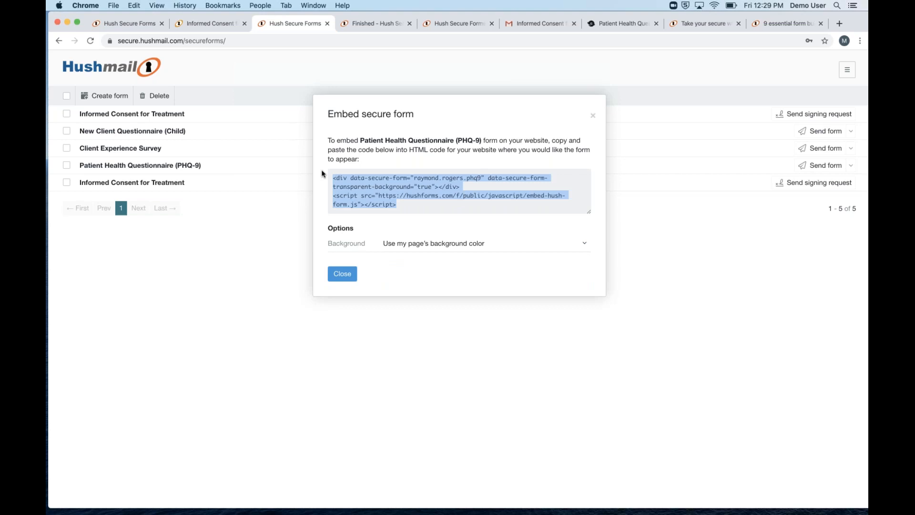
pyautogui.click(593, 117)
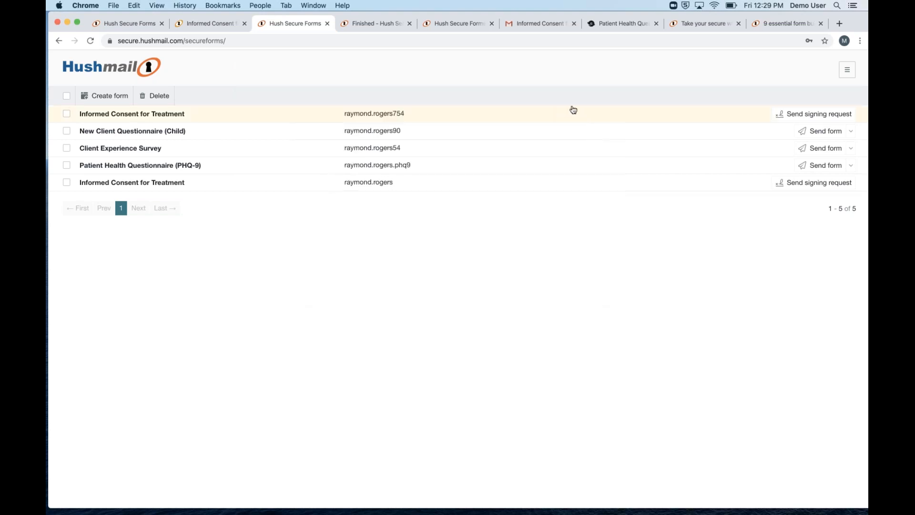
# Scroll the Walker Solutions PHQ-9 page to the last questions, then back up to Client Information
pyautogui.click(615, 25)
pyautogui.scroll(-3, 460, 201)
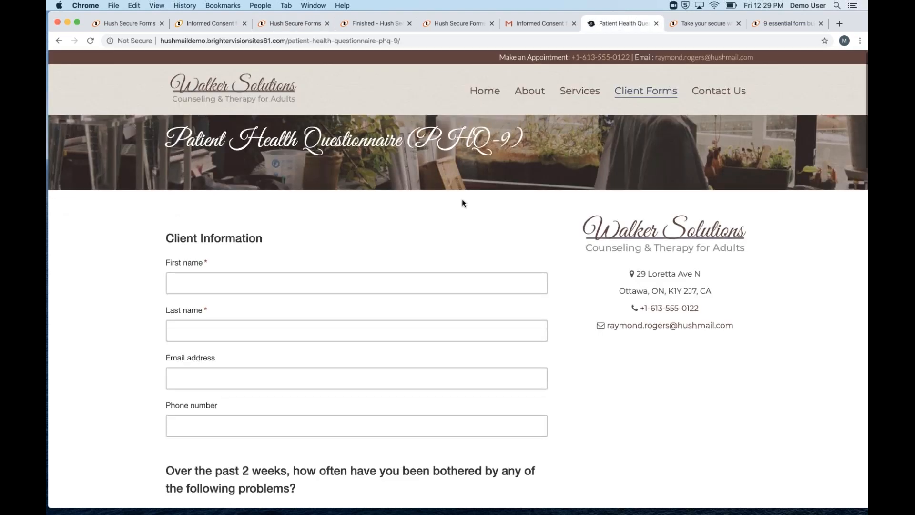
pyautogui.scroll(-2, 261, 232)
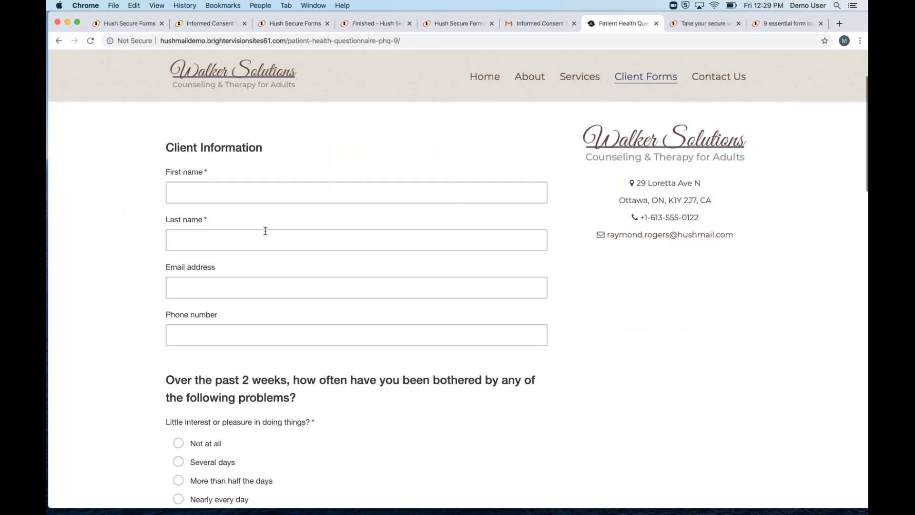
pyautogui.scroll(-5, 310, 324)
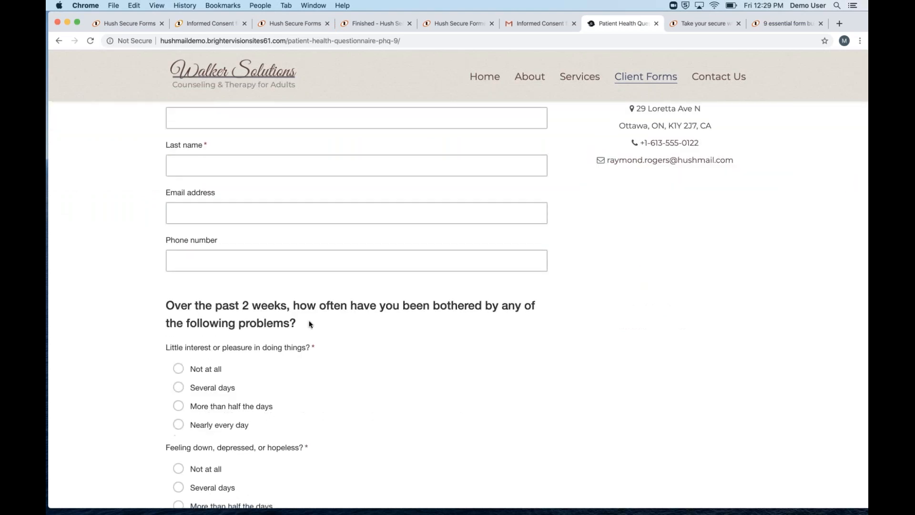
pyautogui.scroll(-20, 309, 325)
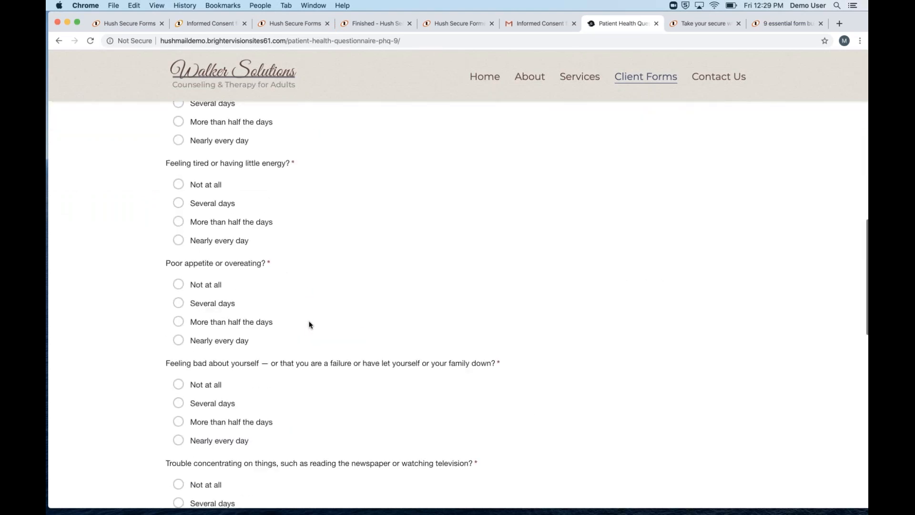
pyautogui.scroll(-15, 309, 326)
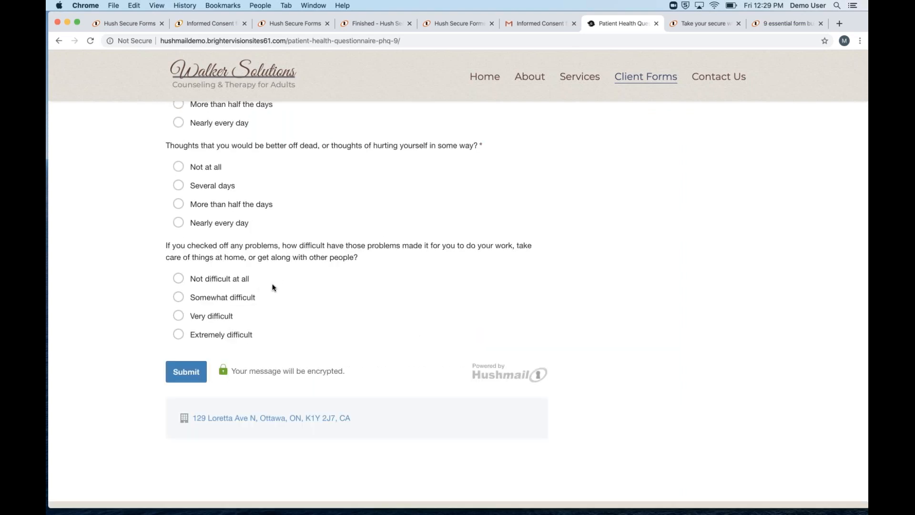
pyautogui.scroll(2, 273, 288)
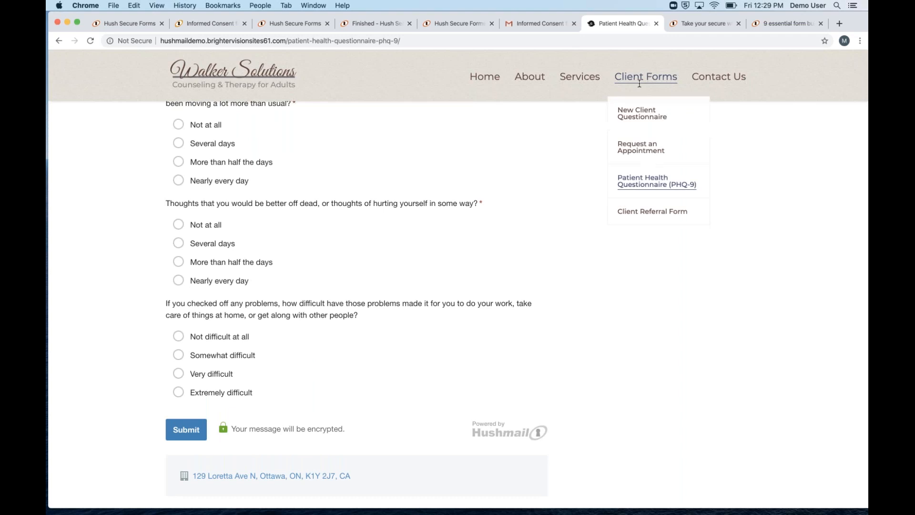
pyautogui.moveTo(646, 85)
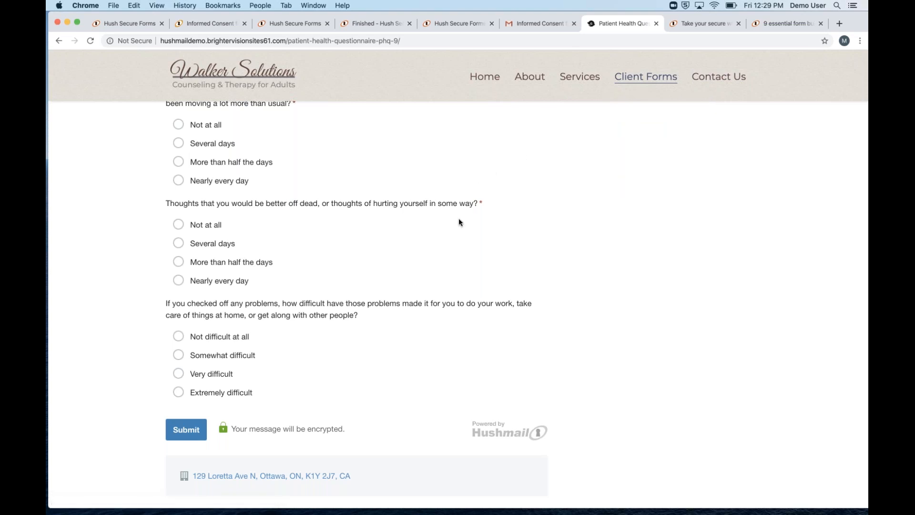
pyautogui.scroll(3, 456, 223)
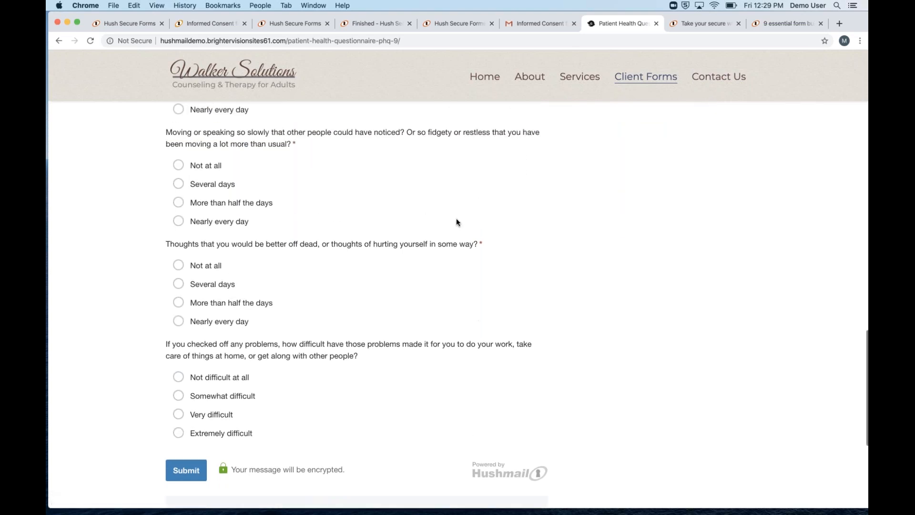
pyautogui.scroll(15, 456, 220)
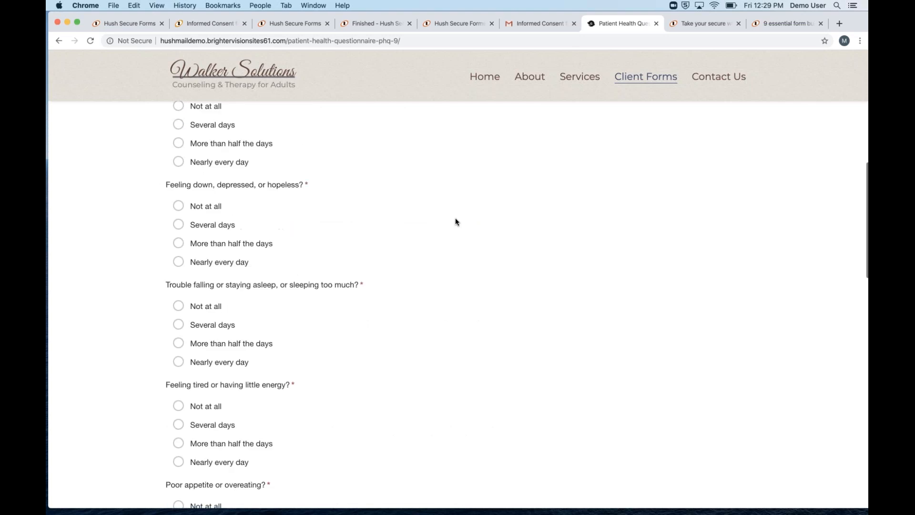
pyautogui.scroll(5, 456, 220)
pyautogui.scroll(2, 456, 220)
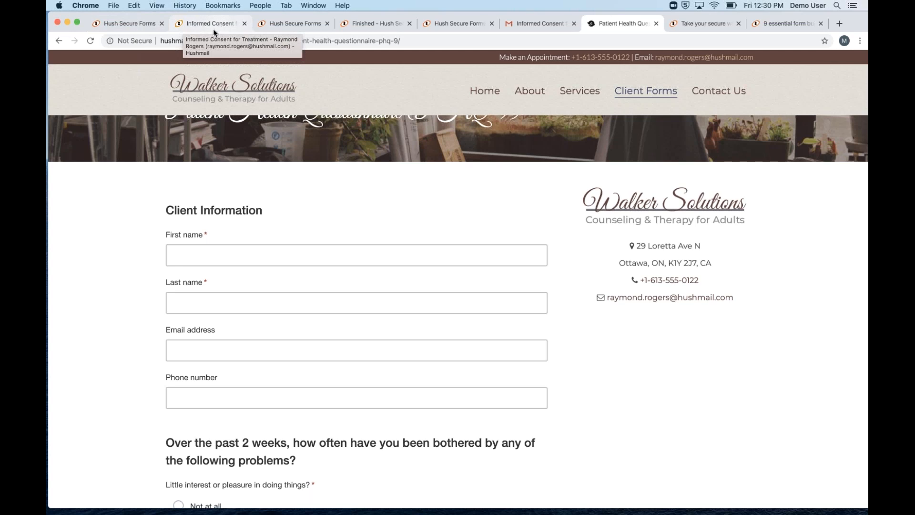
# Switch through the open tabs to the advanced secure web form tips article and scroll through it
pyautogui.click(120, 22)
pyautogui.click(177, 22)
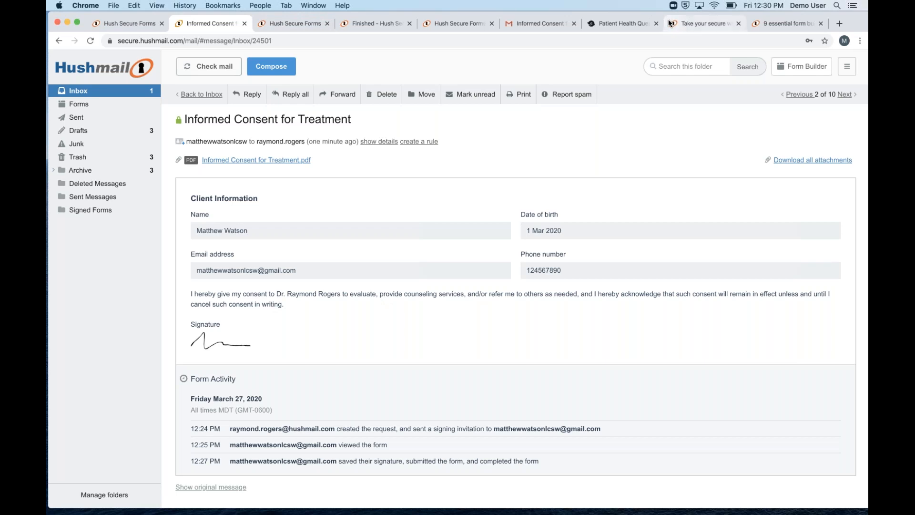
pyautogui.click(708, 24)
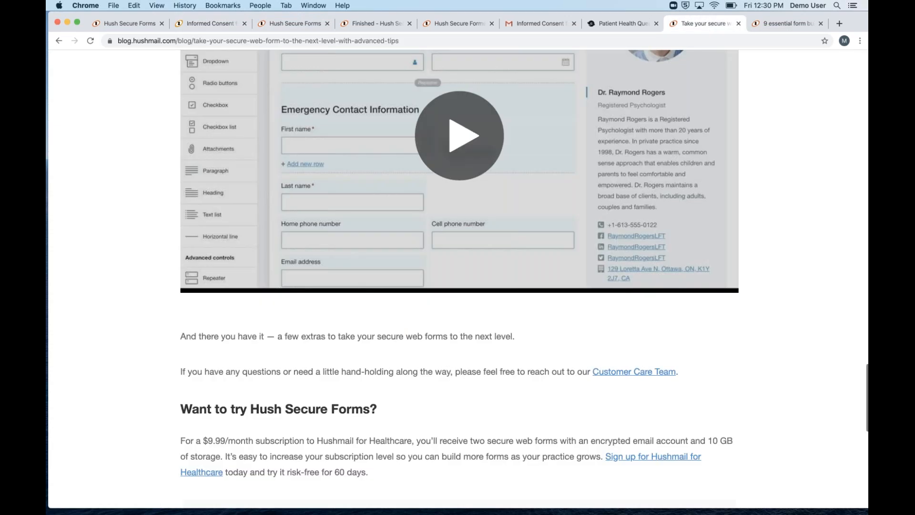
pyautogui.scroll(15, 458, 276)
pyautogui.scroll(6, 458, 277)
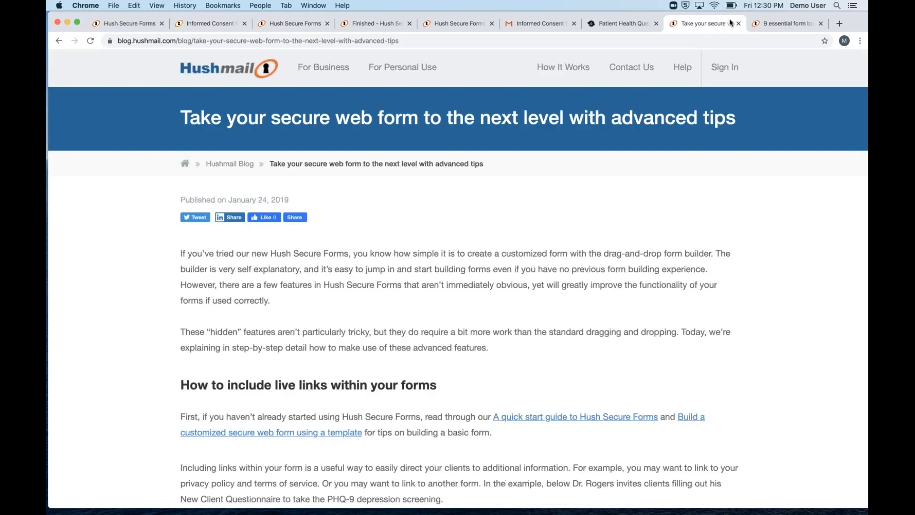
# Read the 9 essential form building tips article, then go back to the Secure Forms list
pyautogui.click(749, 26)
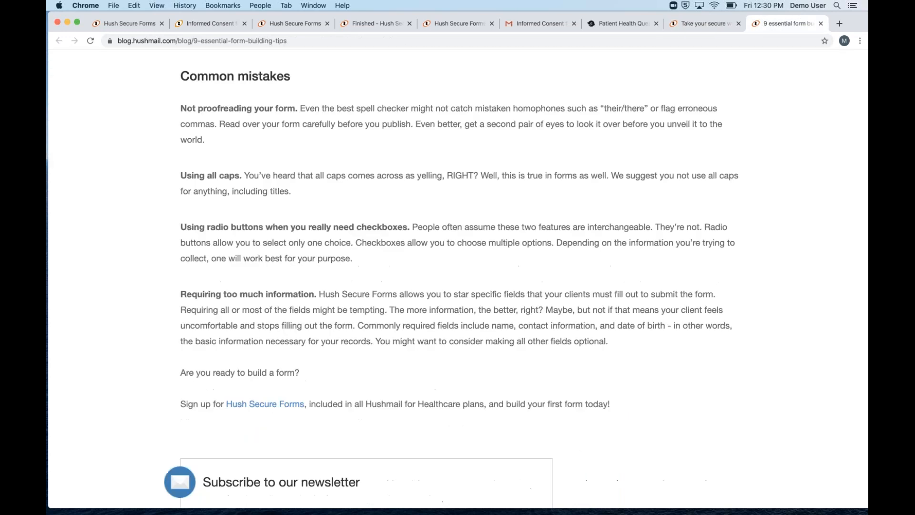
pyautogui.scroll(1, 457, 277)
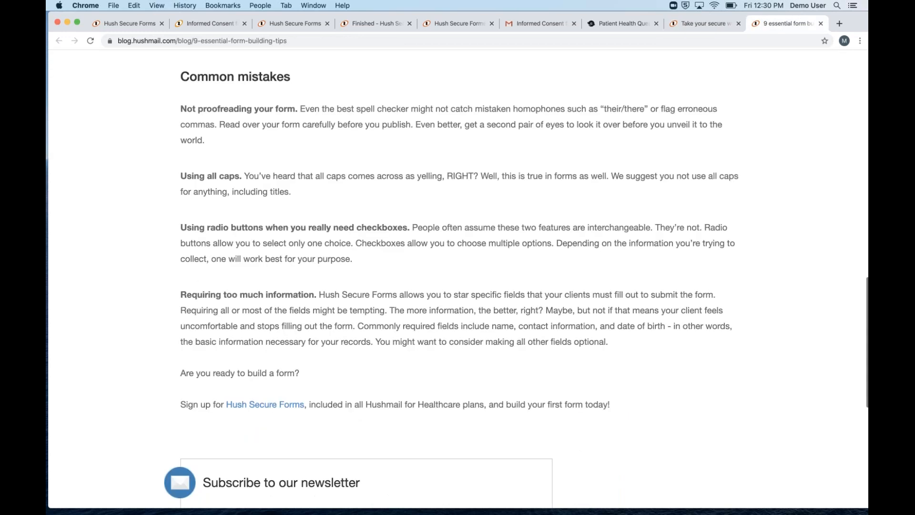
pyautogui.scroll(15, 296, 217)
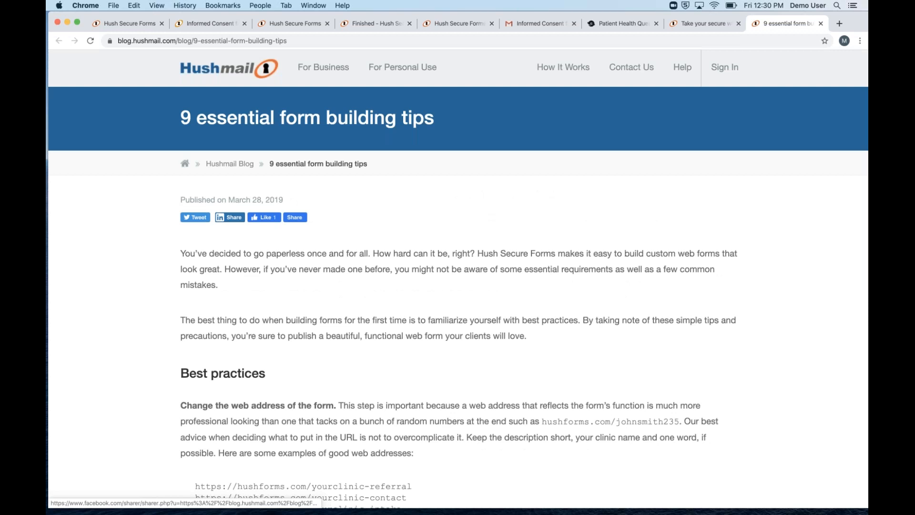
pyautogui.scroll(-3, 296, 217)
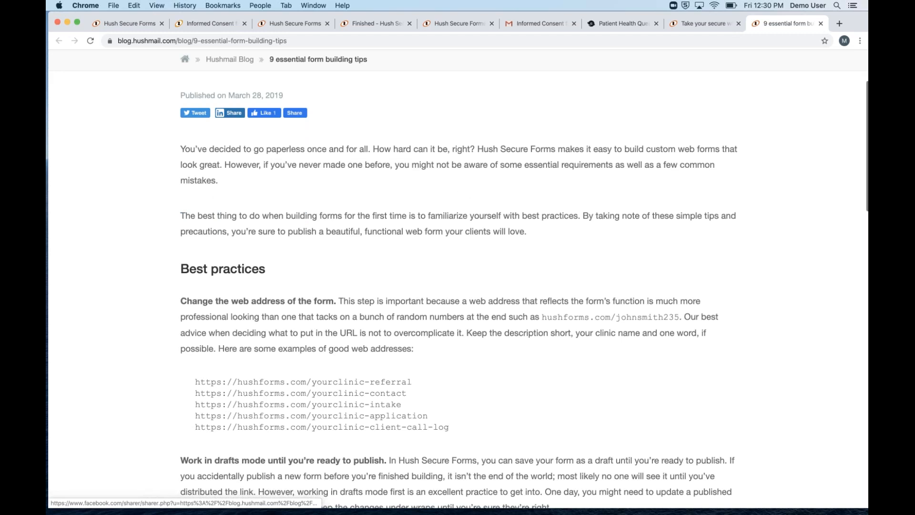
pyautogui.scroll(-5, 458, 277)
pyautogui.scroll(5, 457, 276)
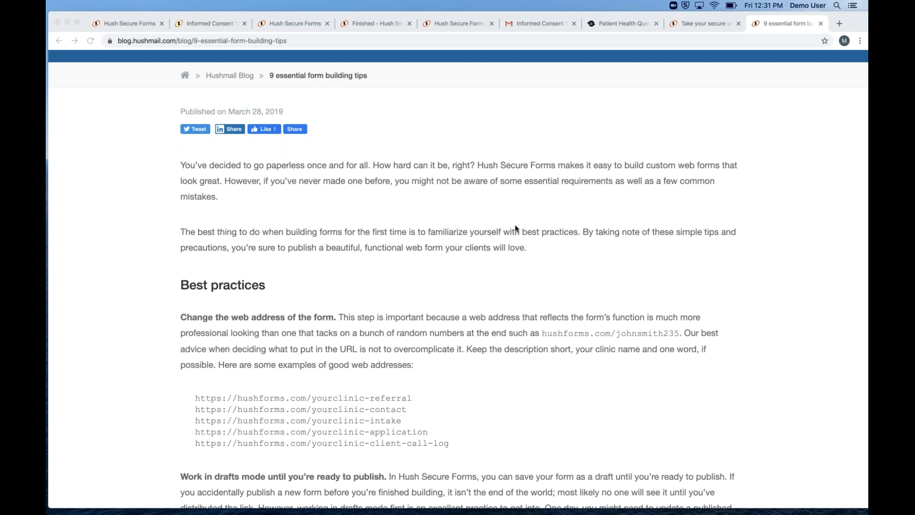
pyautogui.click(292, 25)
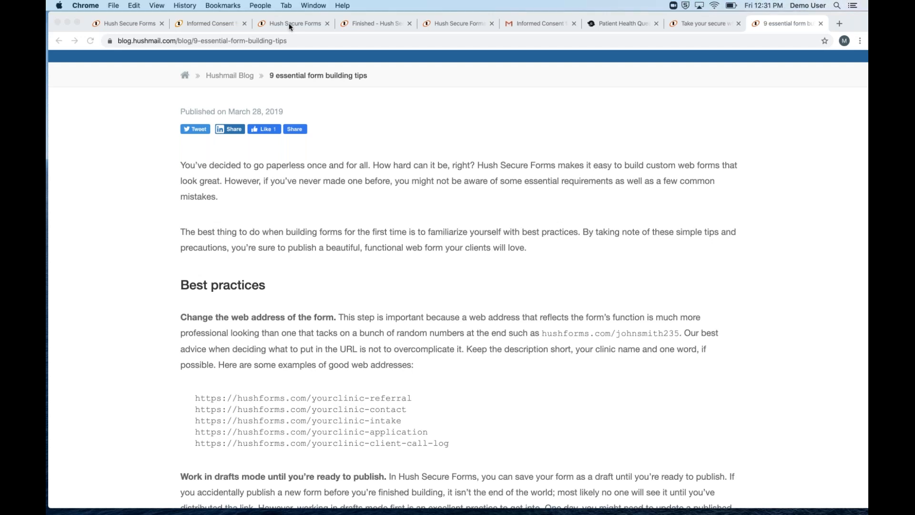
pyautogui.click(292, 25)
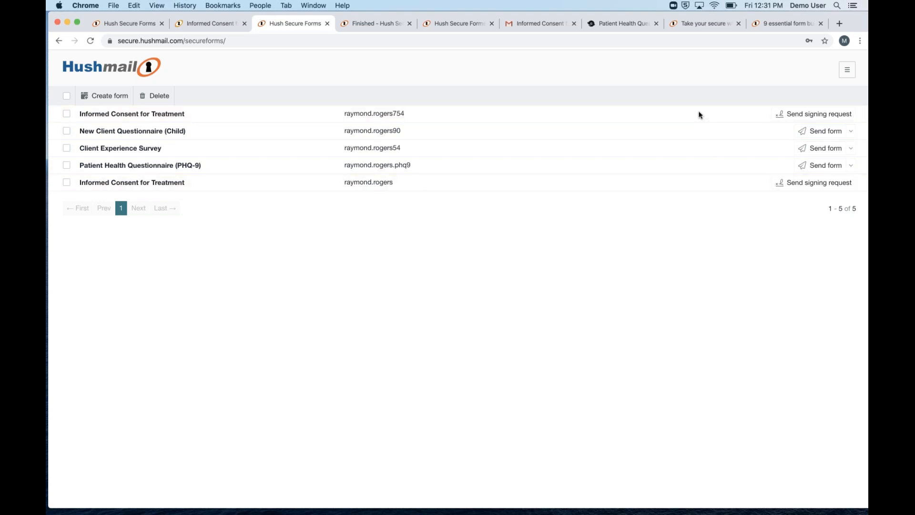
pyautogui.click(826, 176)
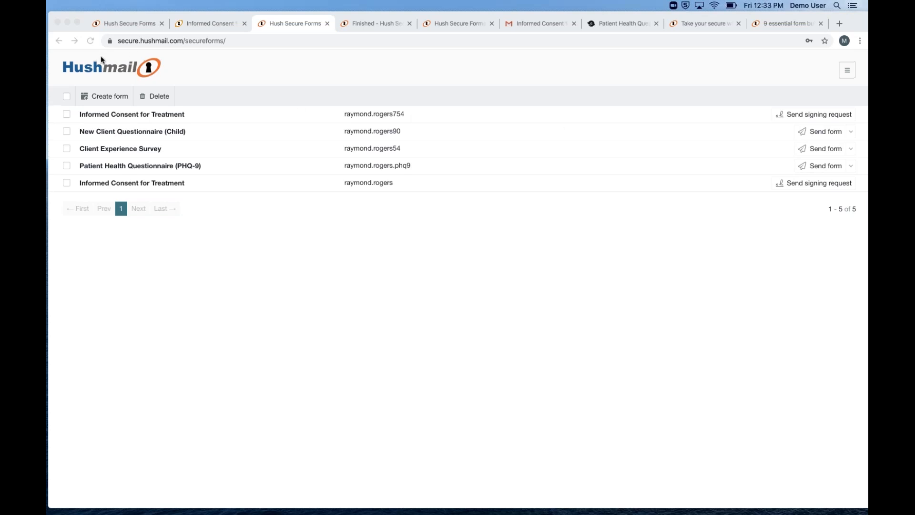
# Return to the signed Informed Consent for Treatment message showing client details and drawn signature
pyautogui.click(138, 27)
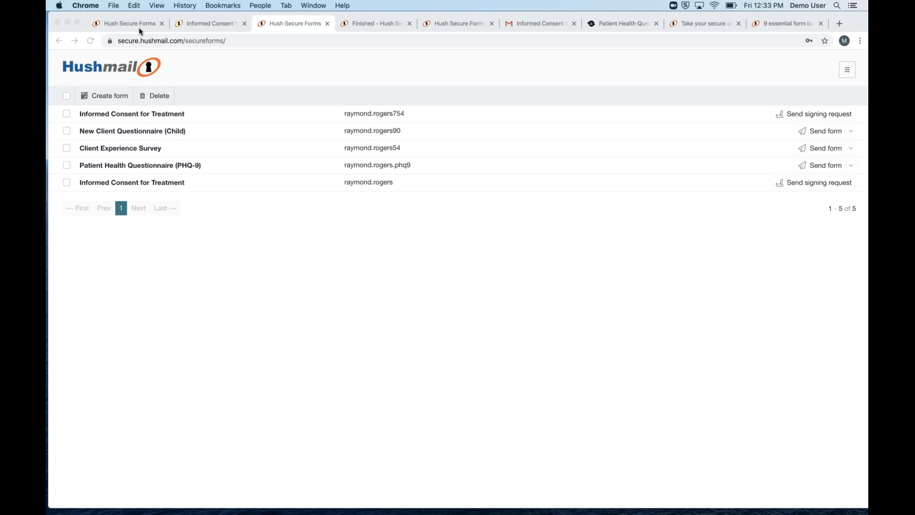
pyautogui.click(139, 27)
pyautogui.click(200, 26)
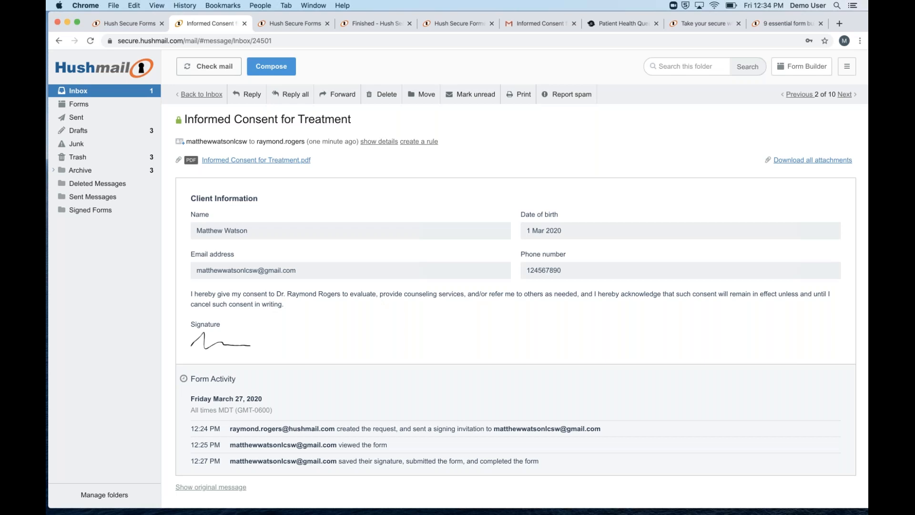
pyautogui.click(742, 313)
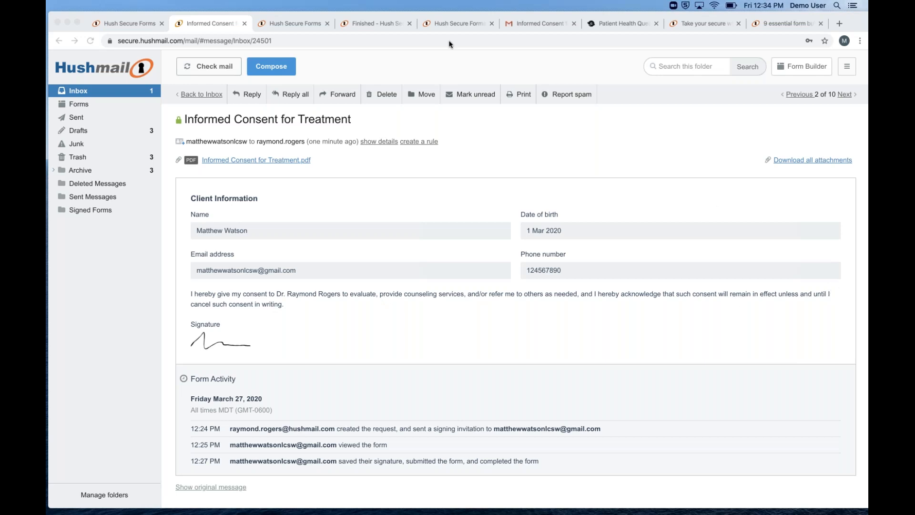
# Check the secure forms list and new-form template chooser, then go back to the Informed Consent message
pyautogui.click(294, 23)
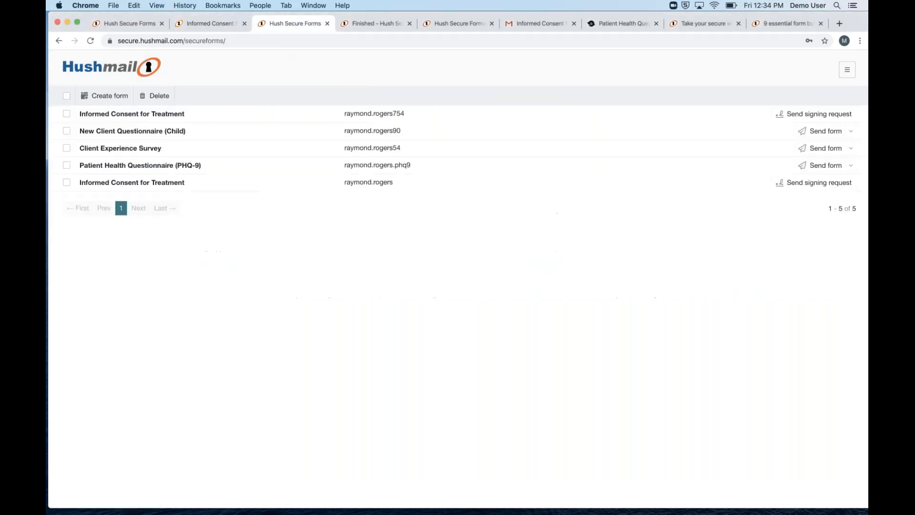
pyautogui.click(102, 96)
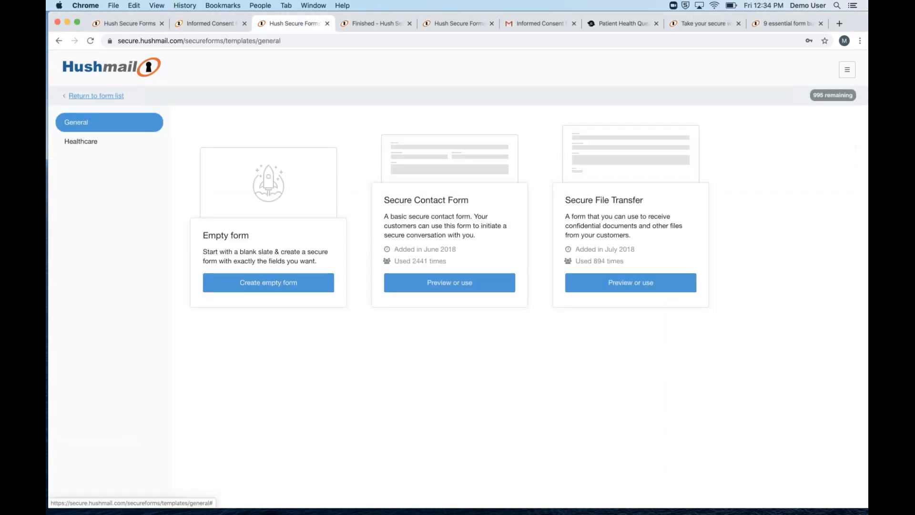
pyautogui.click(327, 24)
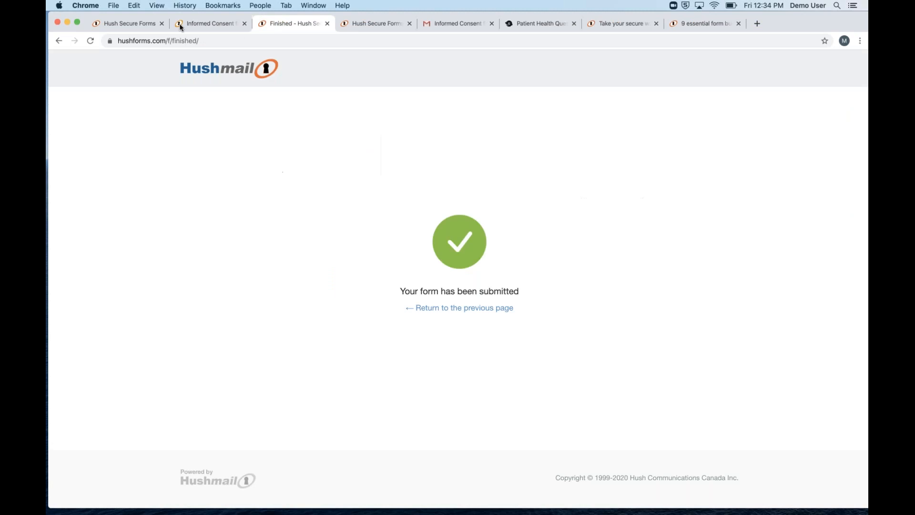
pyautogui.click(214, 27)
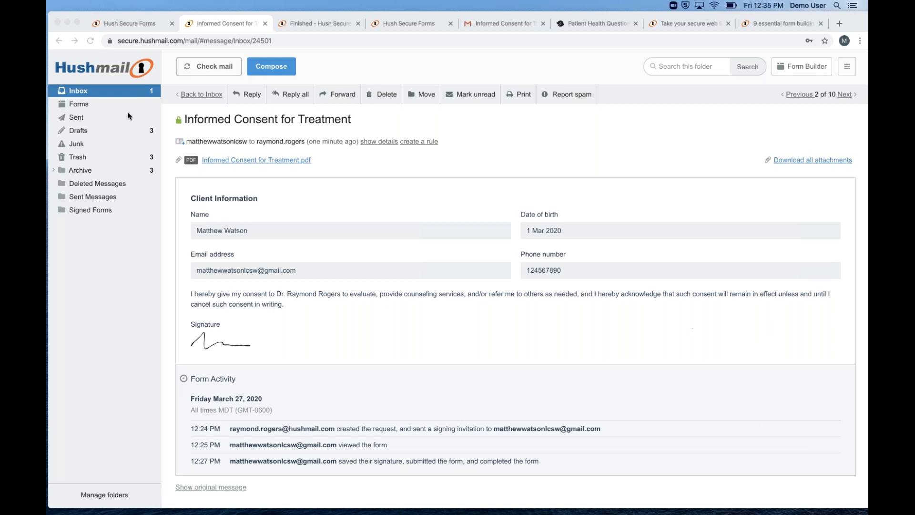
pyautogui.click(94, 107)
pyautogui.click(93, 108)
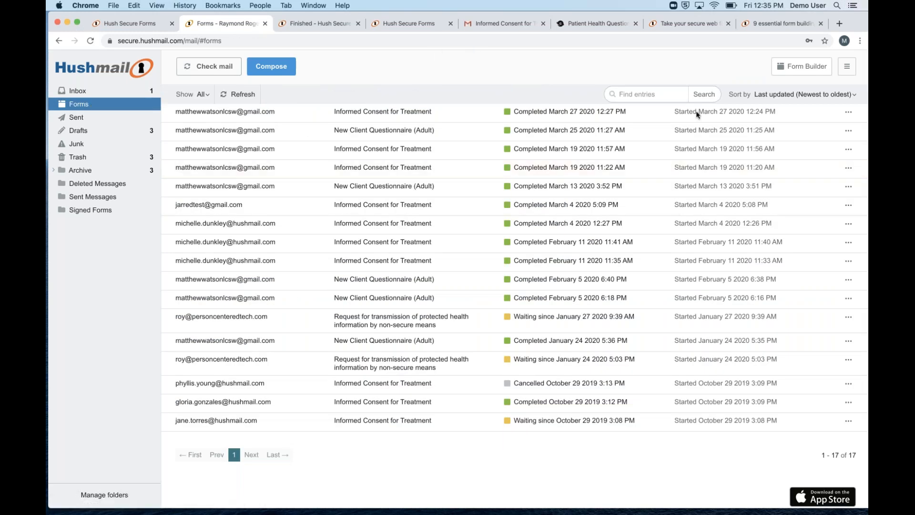
pyautogui.click(847, 317)
pyautogui.click(849, 318)
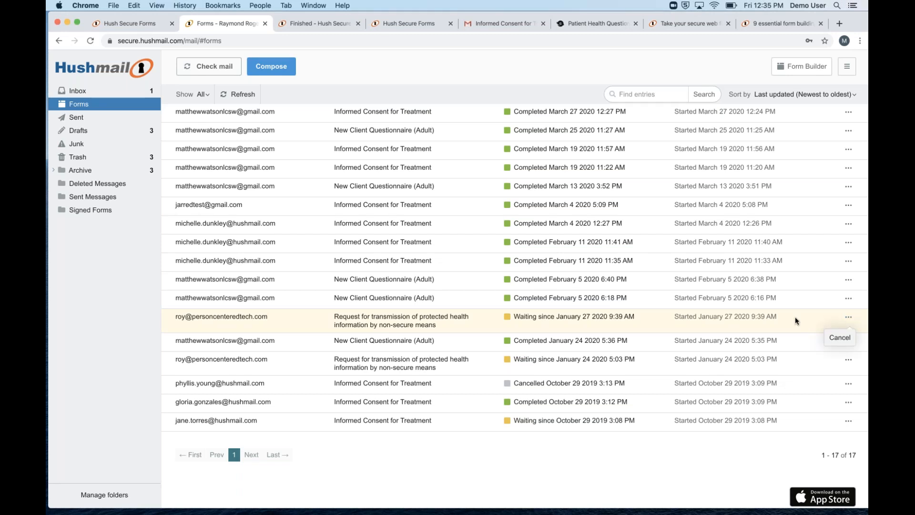
pyautogui.click(849, 318)
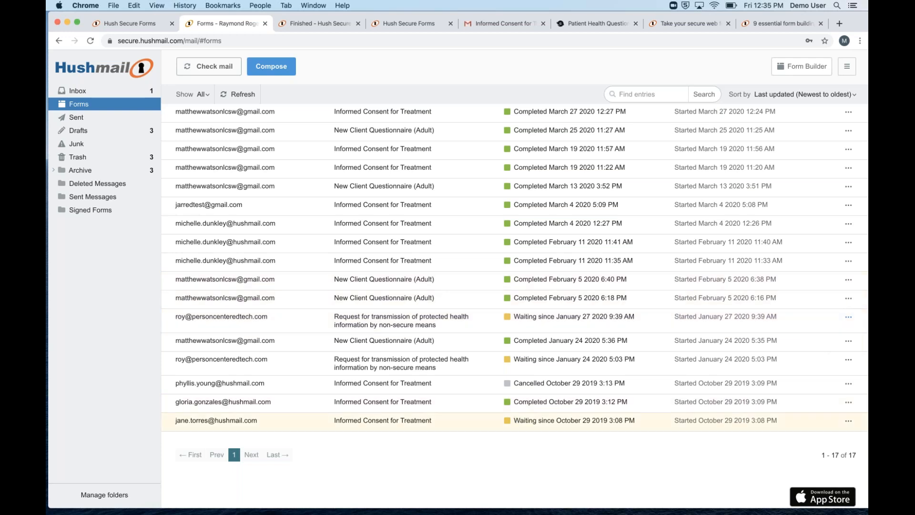
pyautogui.click(848, 420)
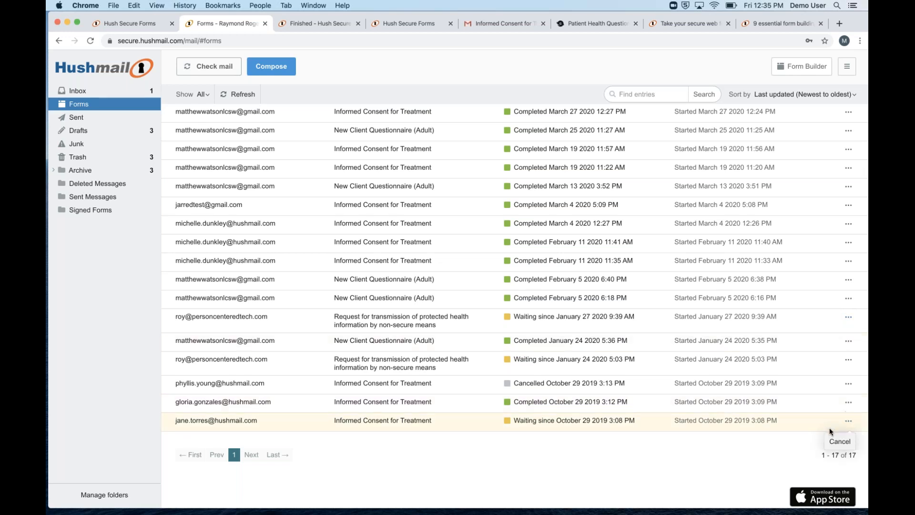
pyautogui.click(773, 431)
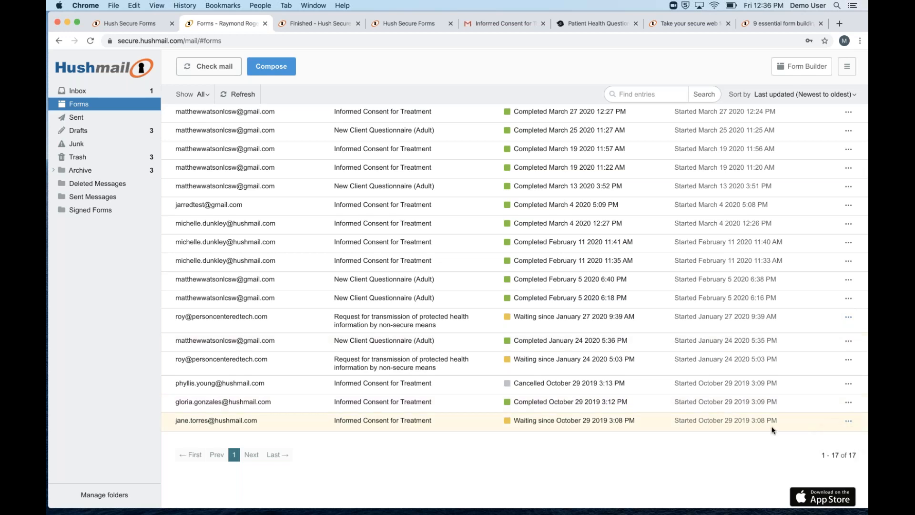
pyautogui.click(857, 115)
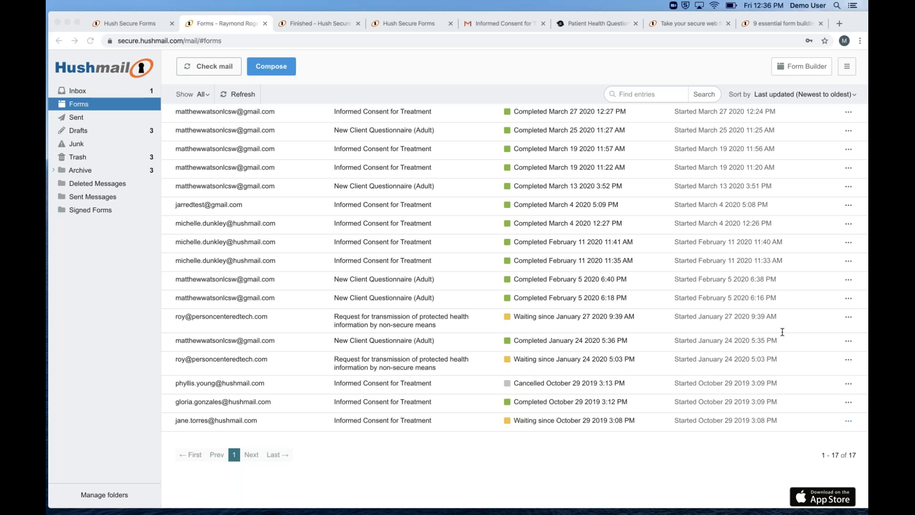
pyautogui.click(134, 24)
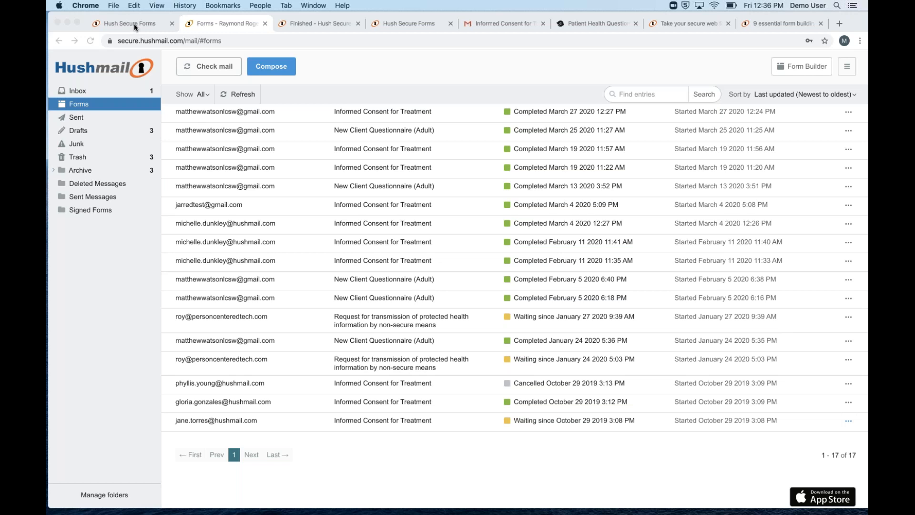
pyautogui.click(134, 24)
pyautogui.click(299, 23)
pyautogui.click(402, 24)
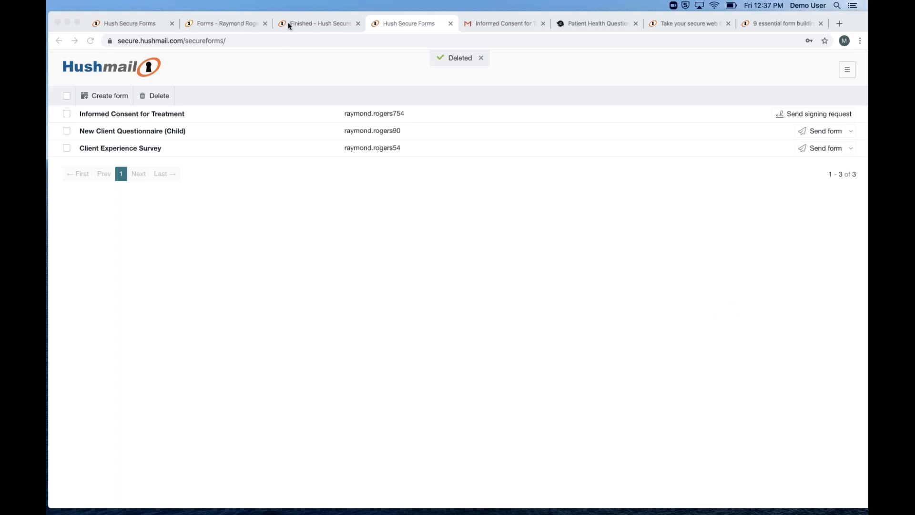
pyautogui.click(232, 25)
pyautogui.hotkey('ctrl', 'shift', 'Tab')
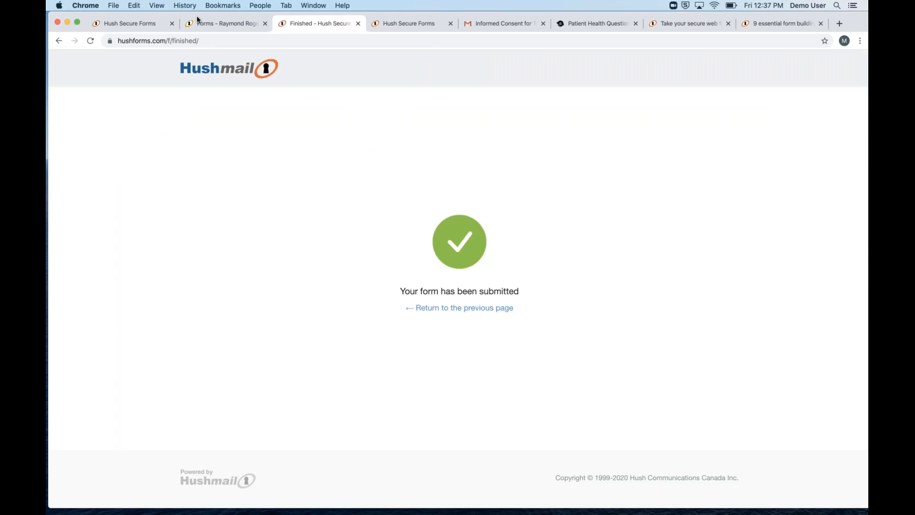
pyautogui.click(198, 21)
pyautogui.hotkey('ctrl', 'Tab')
pyautogui.click(127, 24)
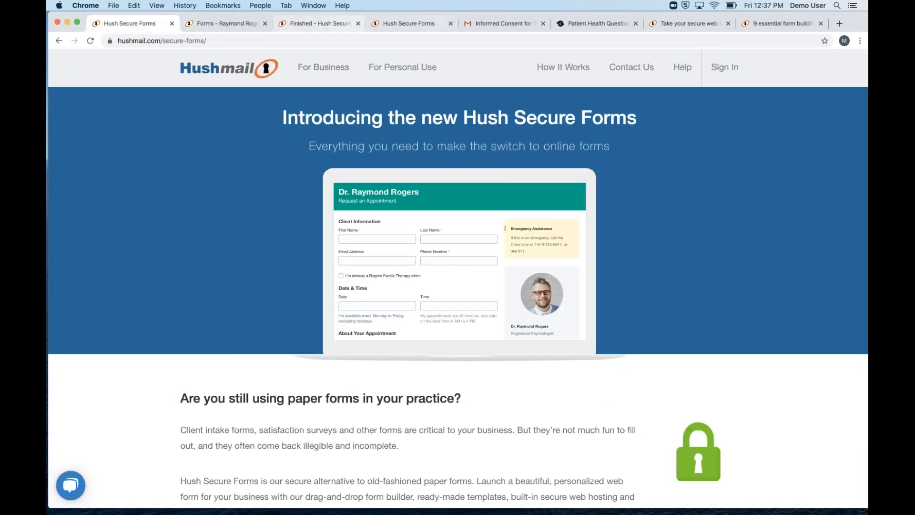
pyautogui.click(247, 24)
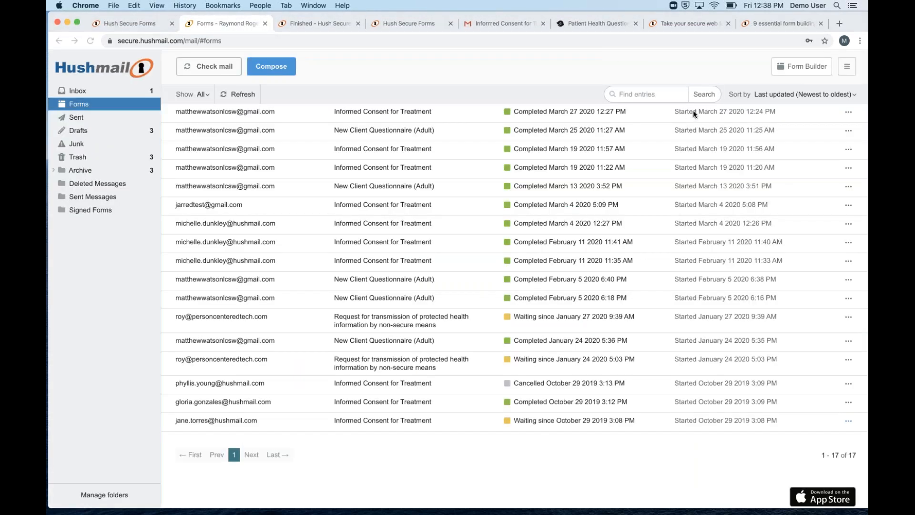
# Open the PHQ-9 form in Form Builder and delete its Last name field
pyautogui.click(802, 71)
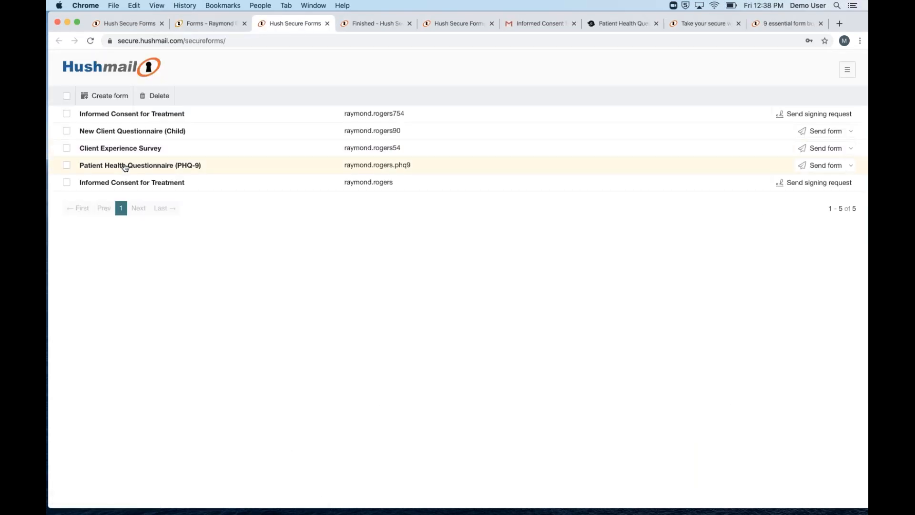
pyautogui.click(128, 166)
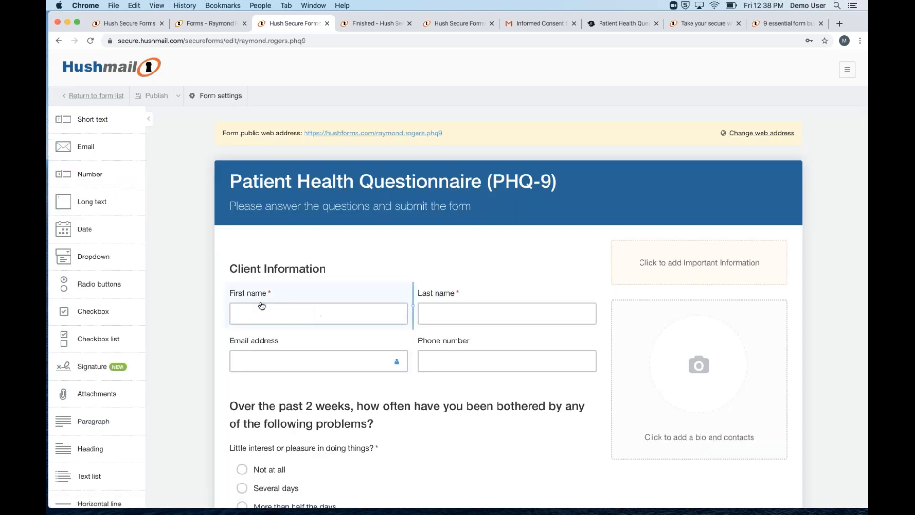
pyautogui.click(459, 305)
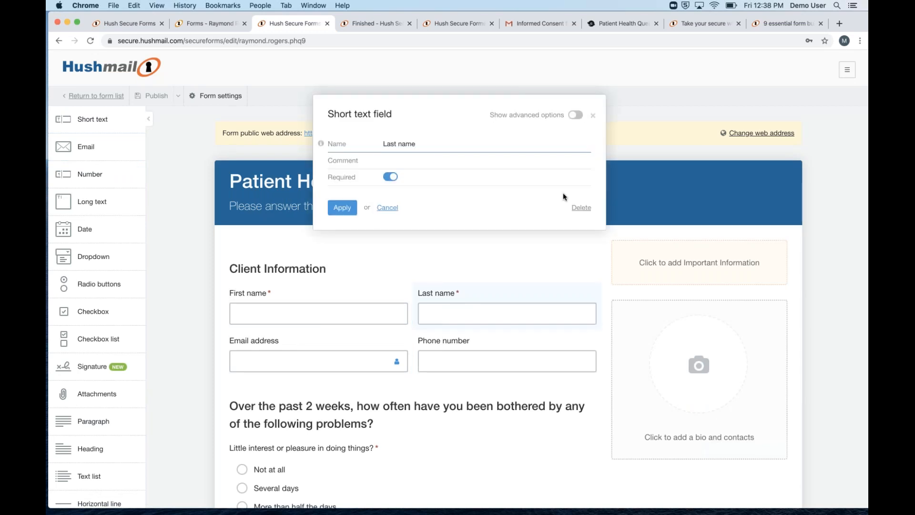
pyautogui.click(580, 207)
pyautogui.click(343, 170)
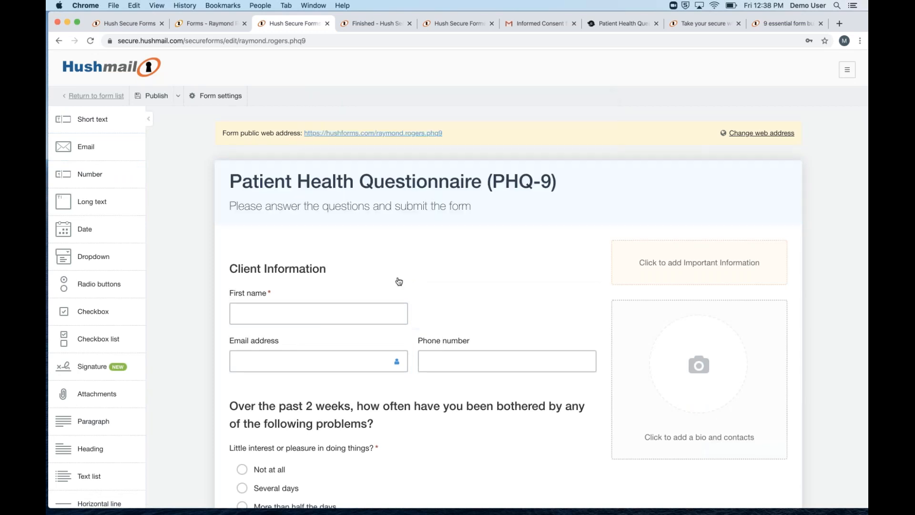
# Rename the First name field to Name and stretch it across the full row
pyautogui.click(335, 319)
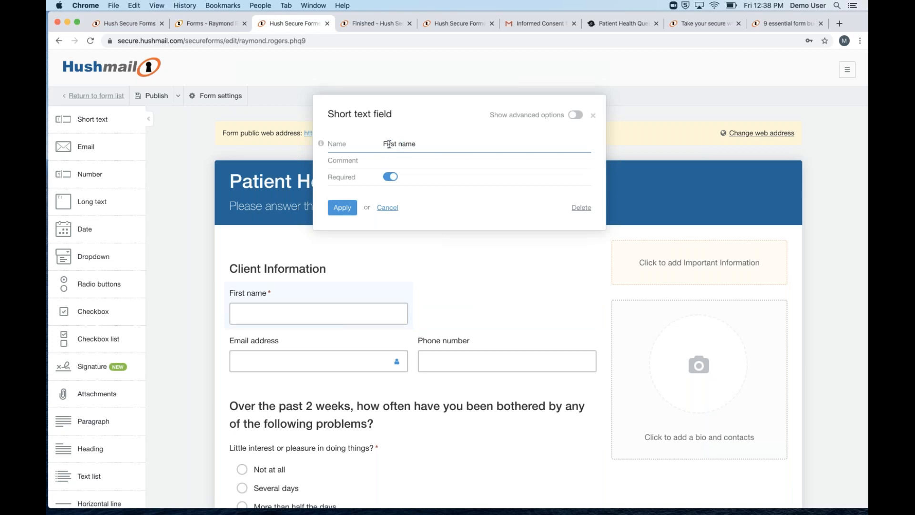
pyautogui.moveTo(350, 139)
pyautogui.write('Name')
pyautogui.click(355, 208)
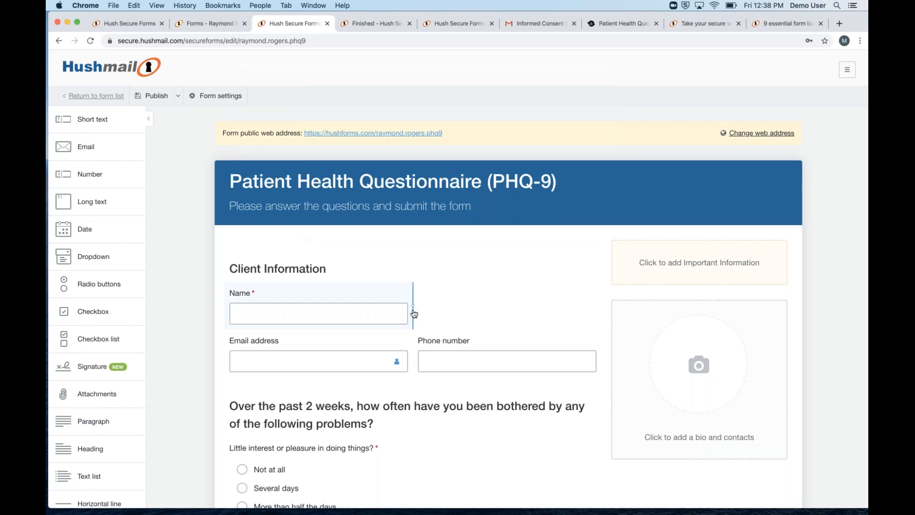
pyautogui.moveTo(414, 313); pyautogui.dragTo(599, 324)
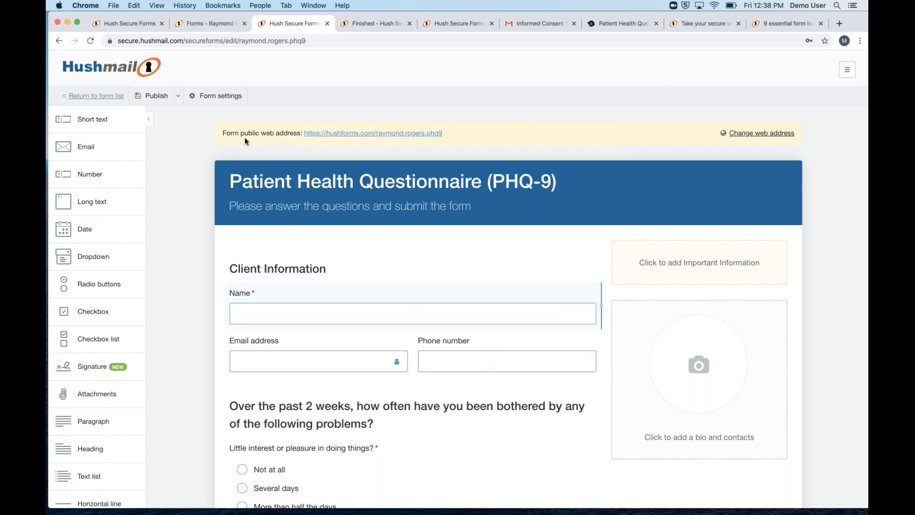
# Publish the PHQ-9 changes and preview the live form with its single Name field
pyautogui.click(157, 96)
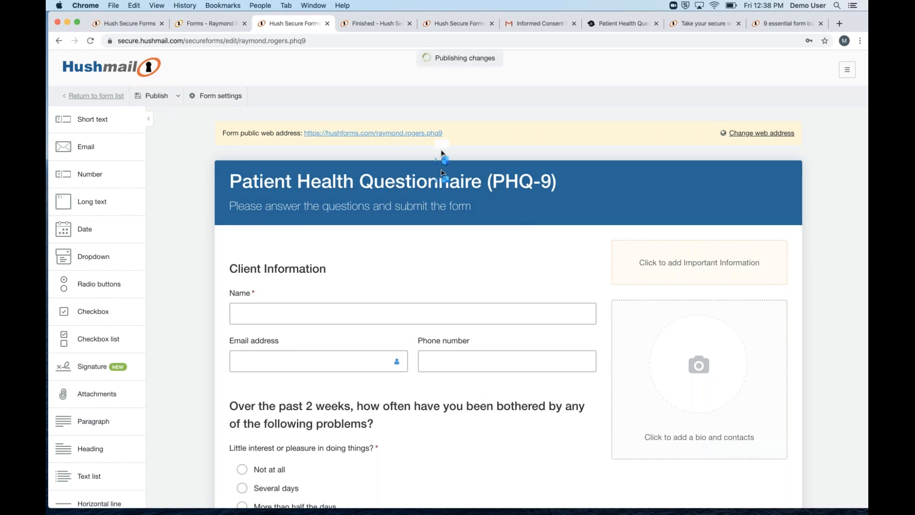
pyautogui.click(434, 135)
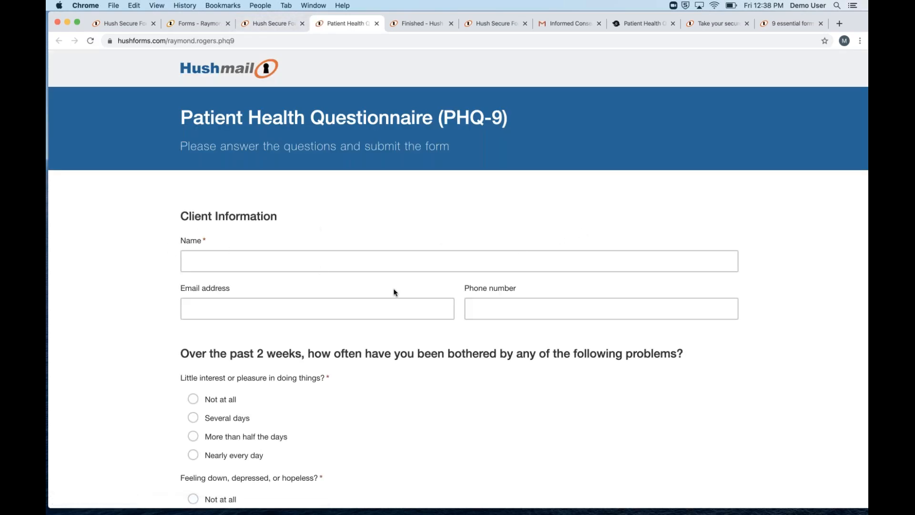
pyautogui.click(377, 22)
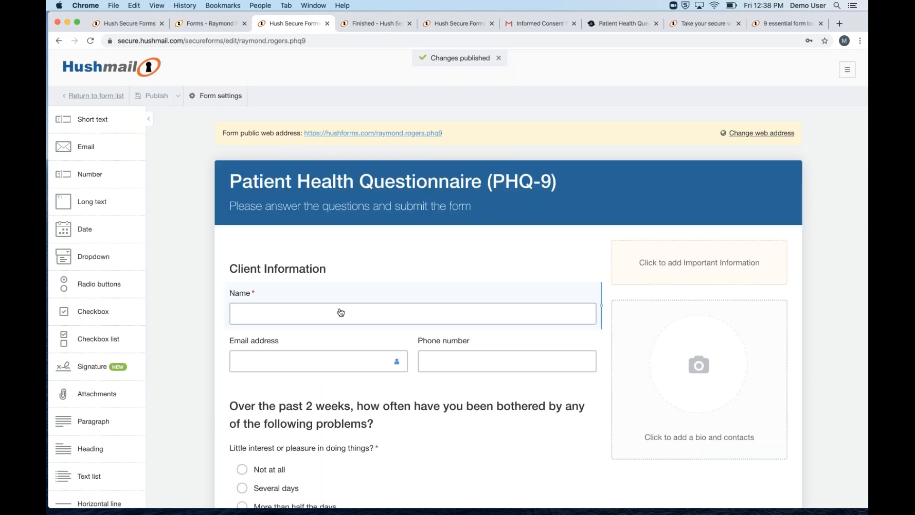
# Shrink the Name field back to half width, dismissing the Publish options unused
pyautogui.moveTo(598, 305); pyautogui.dragTo(408, 311)
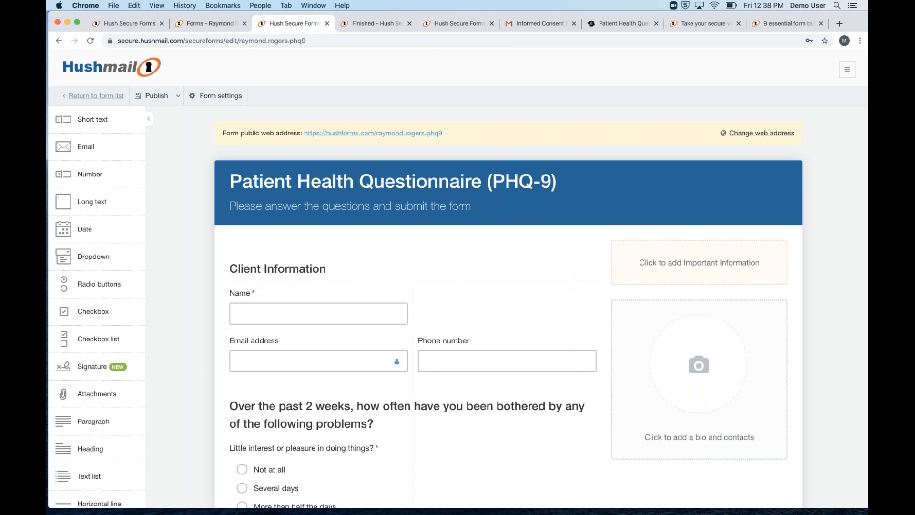
pyautogui.click(178, 95)
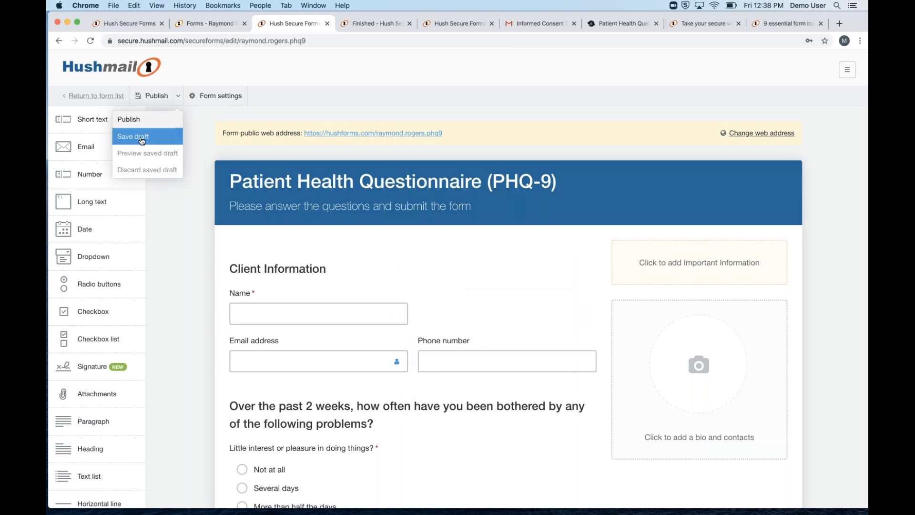
pyautogui.click(195, 267)
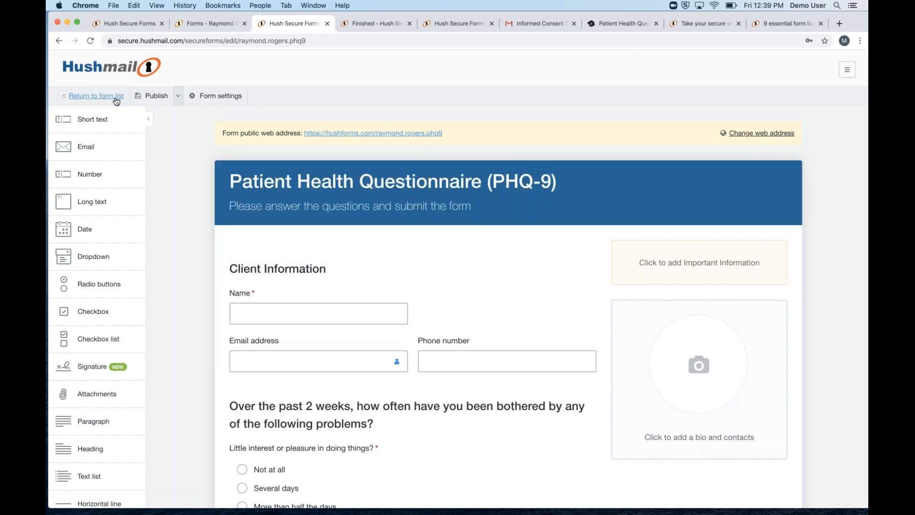
# Leave the editor discarding the half-width change, then reopen the PHQ-9 form
pyautogui.click(86, 96)
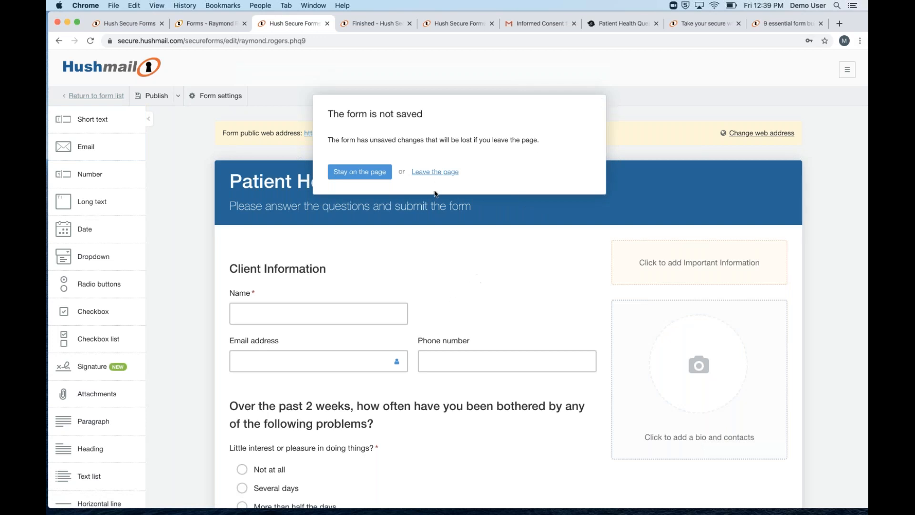
pyautogui.click(426, 172)
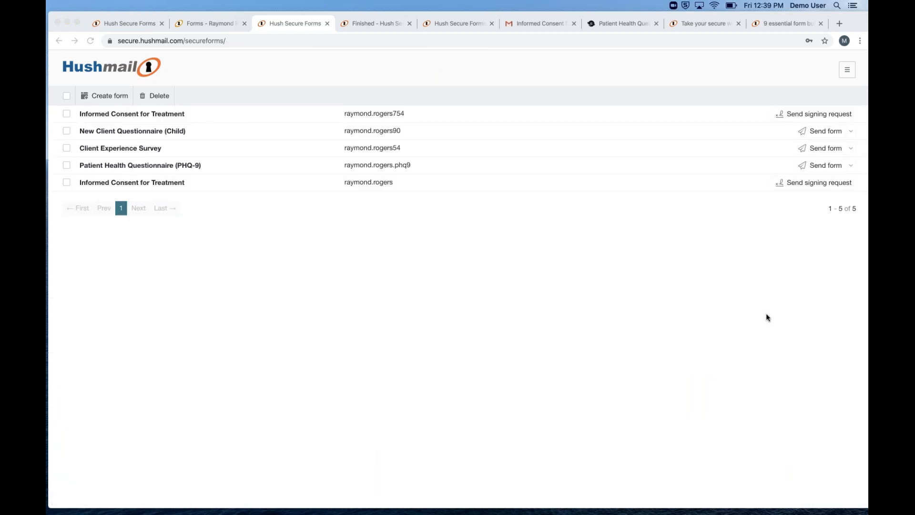
pyautogui.click(512, 318)
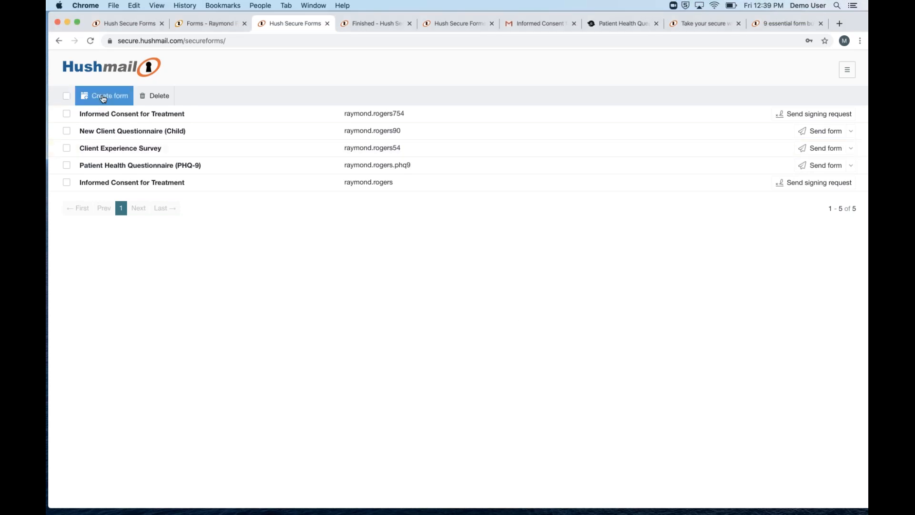
pyautogui.click(131, 168)
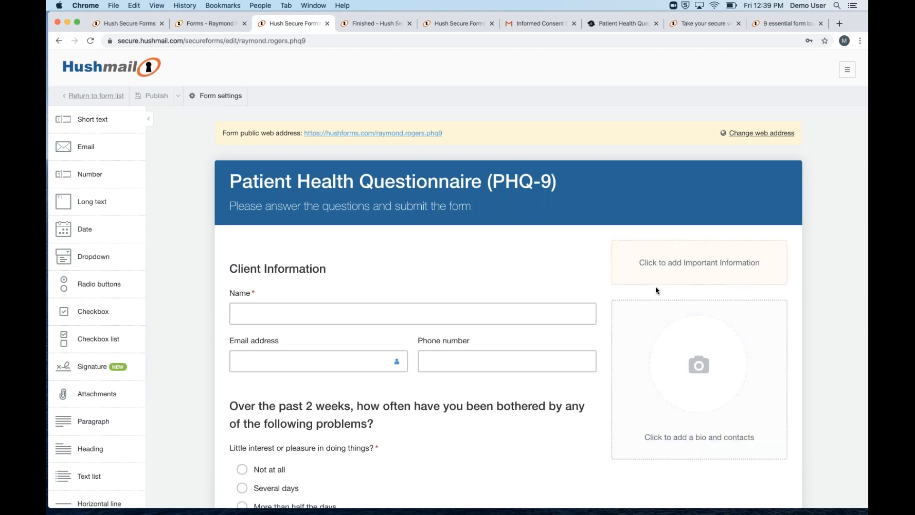
pyautogui.click(373, 133)
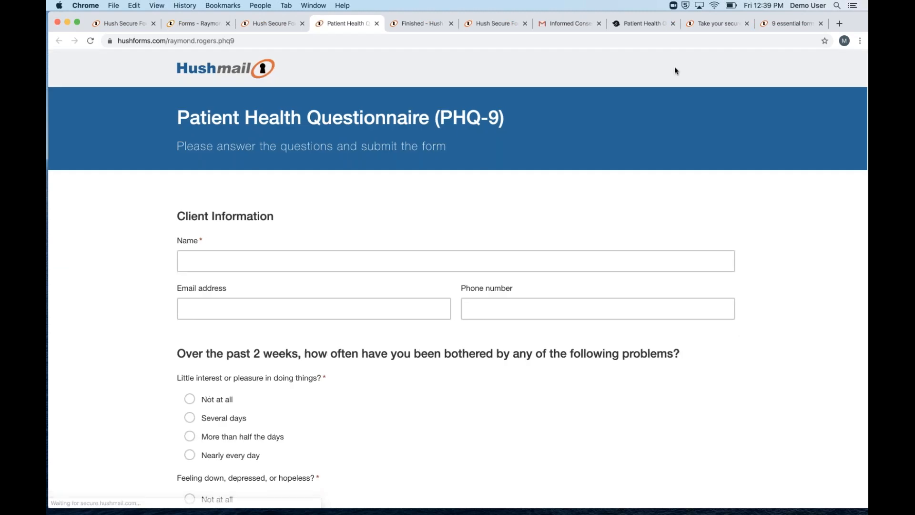
pyautogui.click(350, 47)
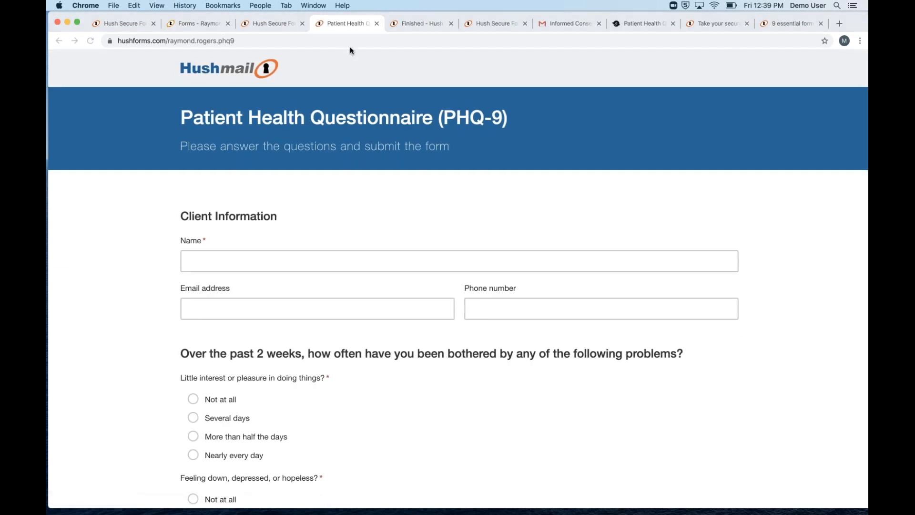
pyautogui.scroll(-5, 775, 361)
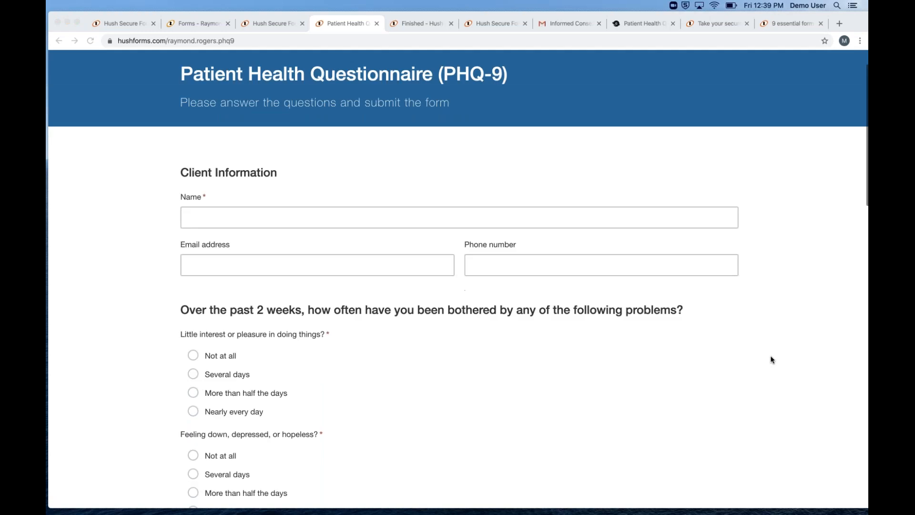
pyautogui.scroll(-15, 775, 350)
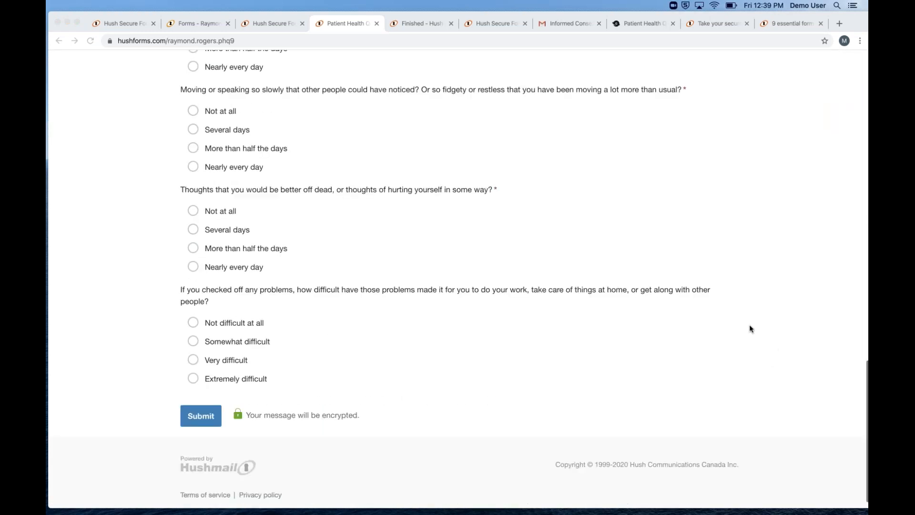
pyautogui.scroll(20, 768, 311)
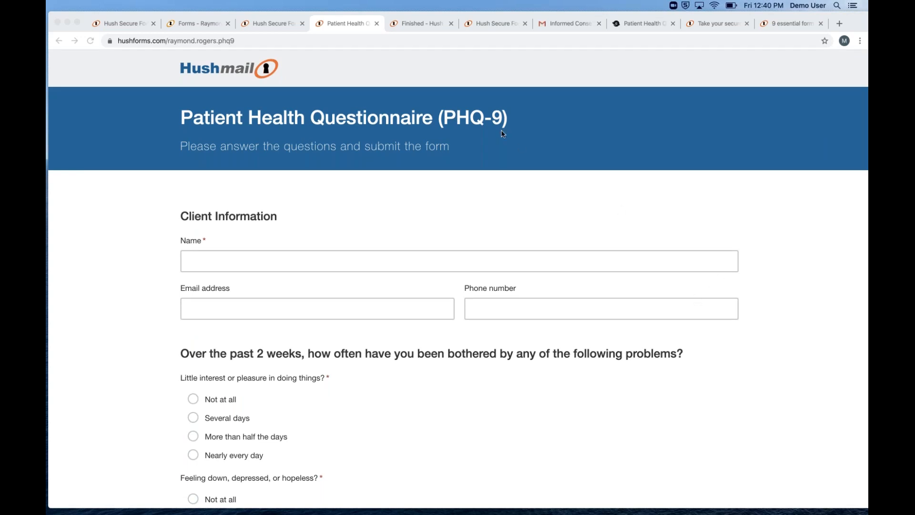
pyautogui.click(270, 27)
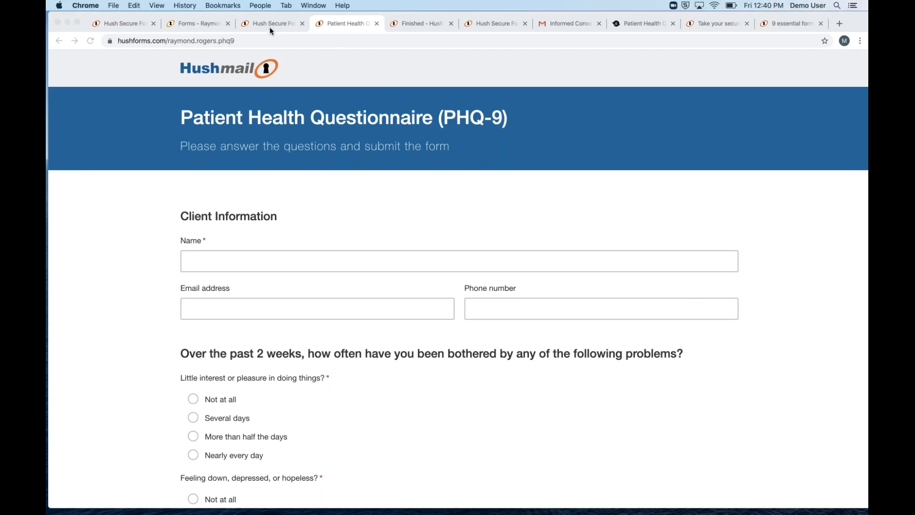
# Append a signature field to the PHQ-9 form, name it Initial, and narrow it to half width
pyautogui.click(271, 28)
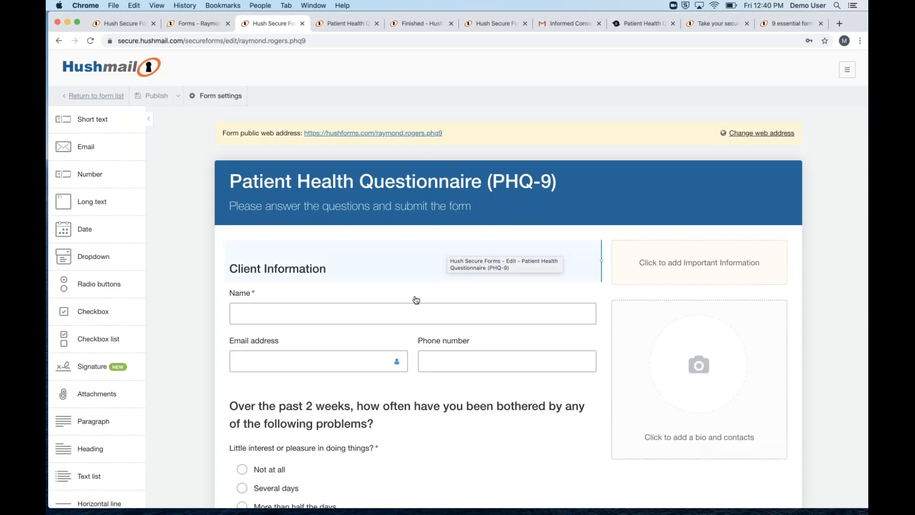
pyautogui.scroll(-1, 399, 299)
pyautogui.scroll(-2, 372, 298)
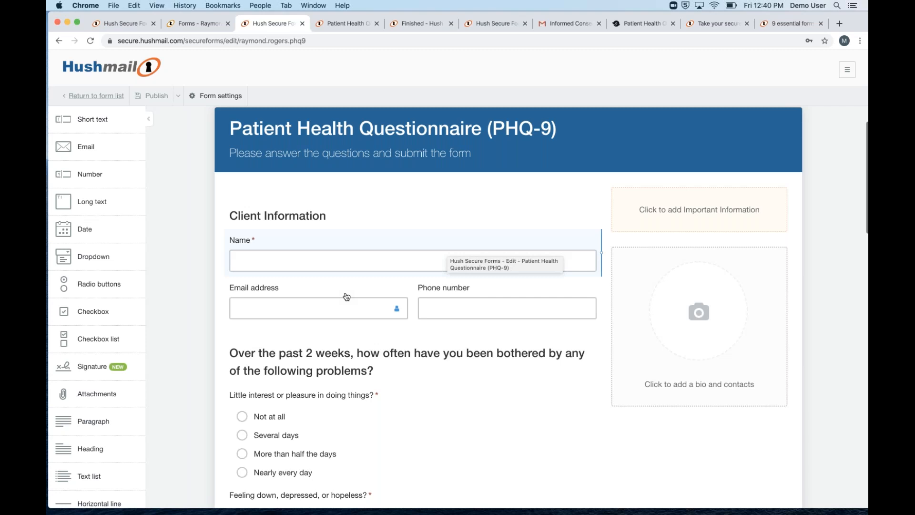
pyautogui.scroll(-1, 347, 296)
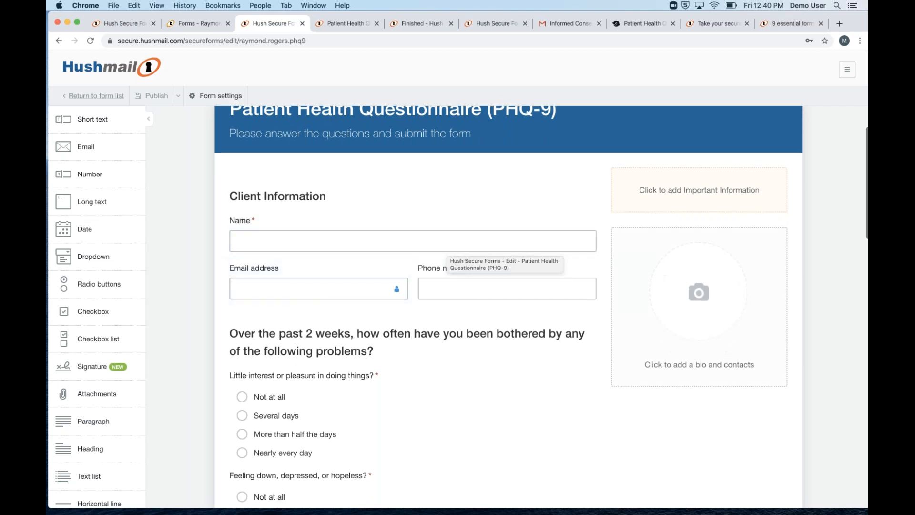
pyautogui.click(98, 367)
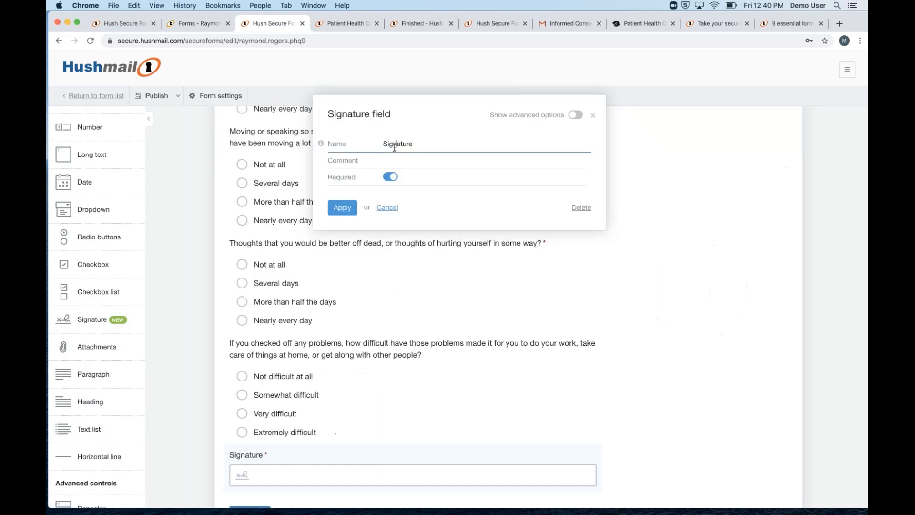
pyautogui.doubleClick(396, 142)
pyautogui.write('Initials')
pyautogui.press('BackSpace')
pyautogui.click(342, 208)
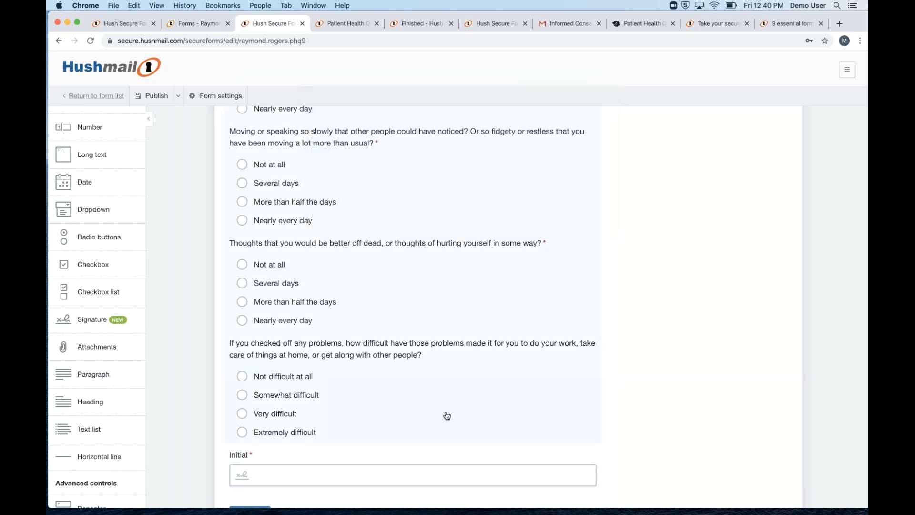
pyautogui.moveTo(597, 469)
pyautogui.mouseDown()
pyautogui.moveTo(390, 468)
pyautogui.moveTo(408, 467)
pyautogui.mouseUp()
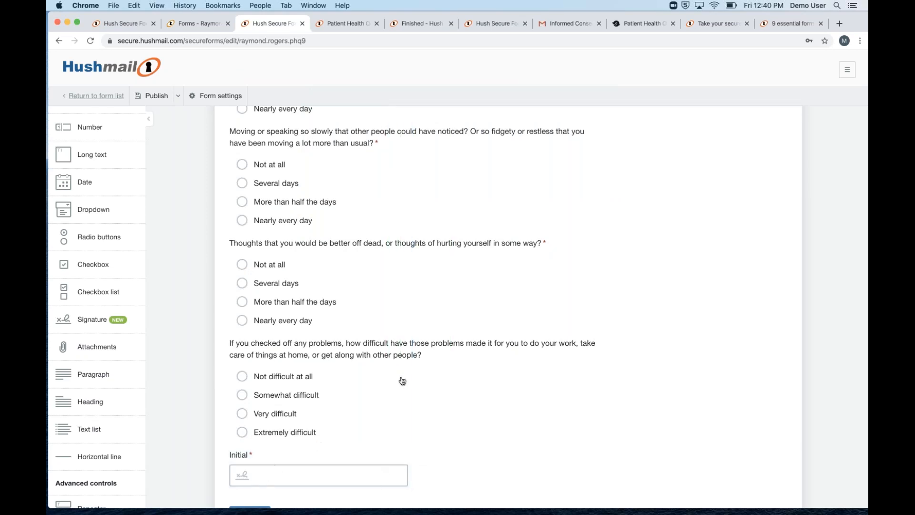
pyautogui.click(777, 302)
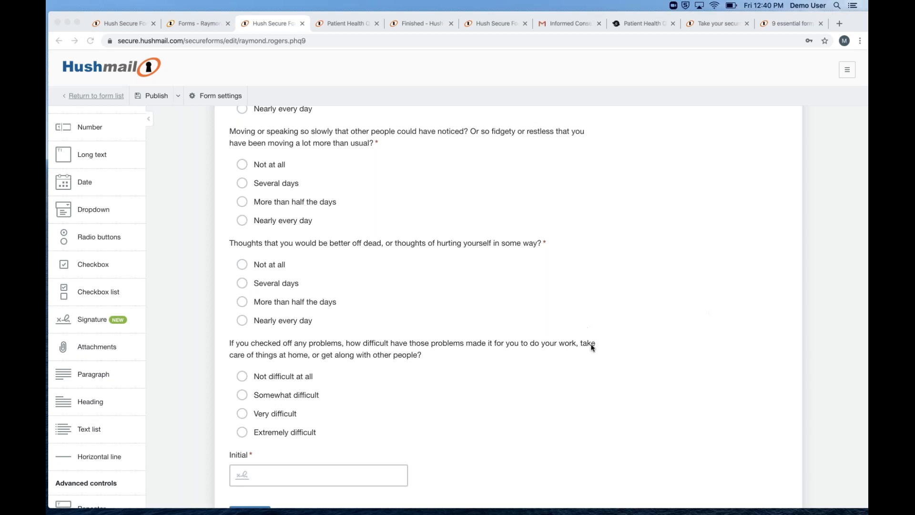
# Add a Paragraph block below Initial and highlight the blog's <a href> example link code
pyautogui.click(452, 416)
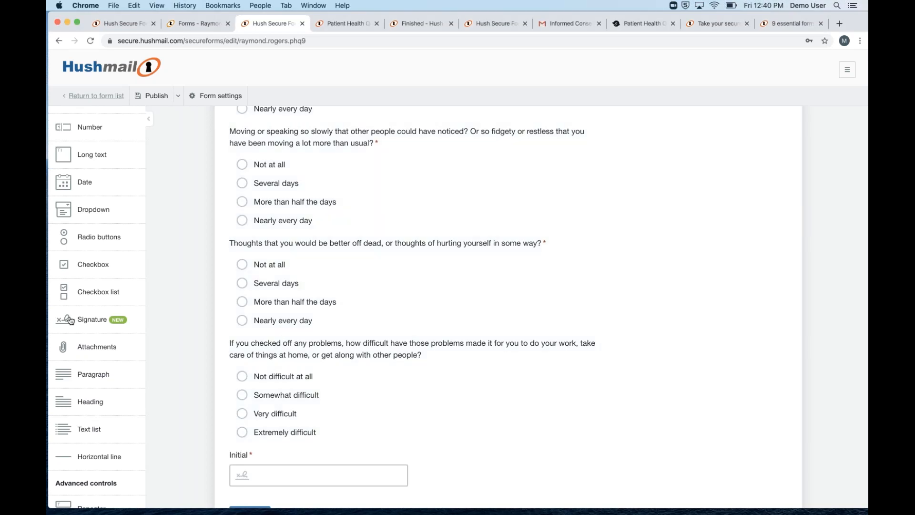
pyautogui.click(86, 376)
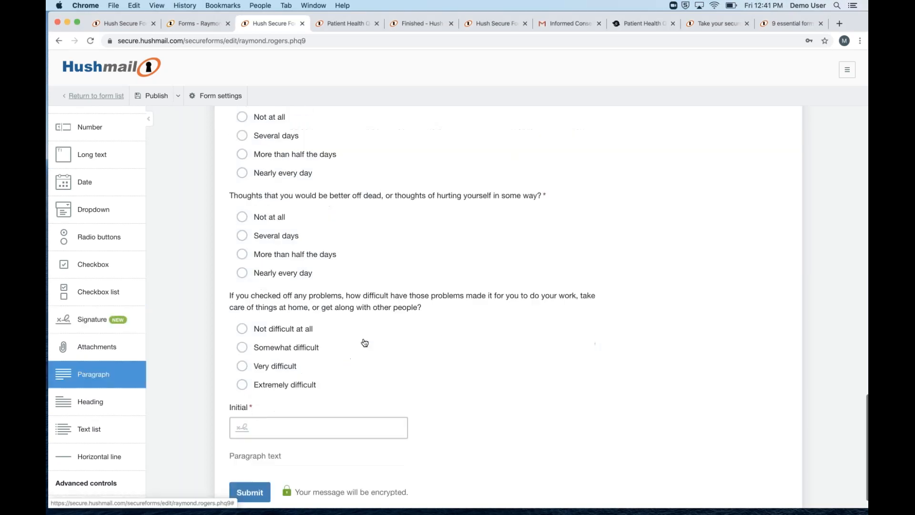
pyautogui.click(697, 24)
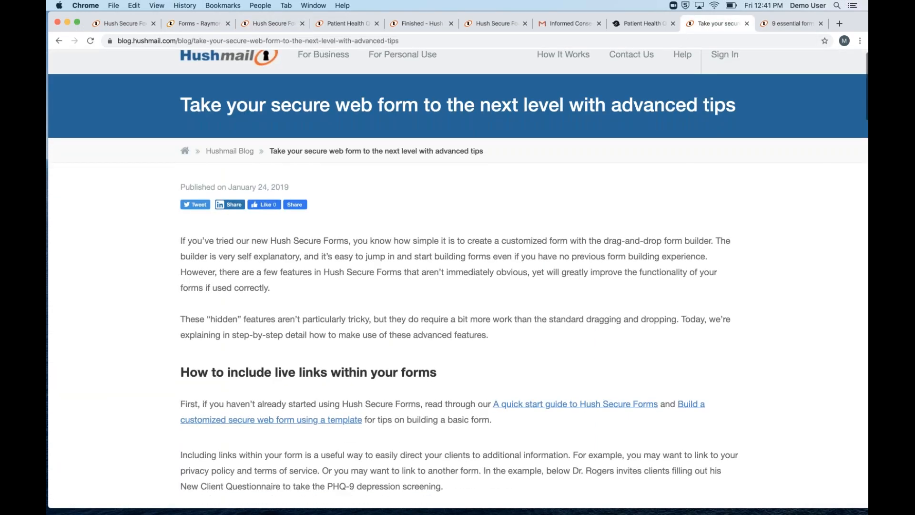
pyautogui.scroll(-12, 479, 273)
pyautogui.scroll(4, 480, 273)
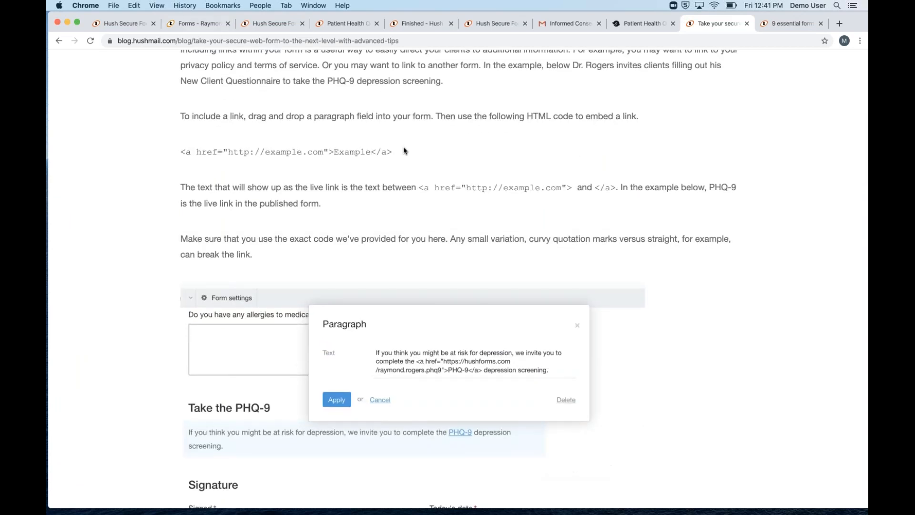
pyautogui.scroll(1, 403, 148)
pyautogui.moveTo(402, 152); pyautogui.dragTo(167, 142)
pyautogui.press('super+c')
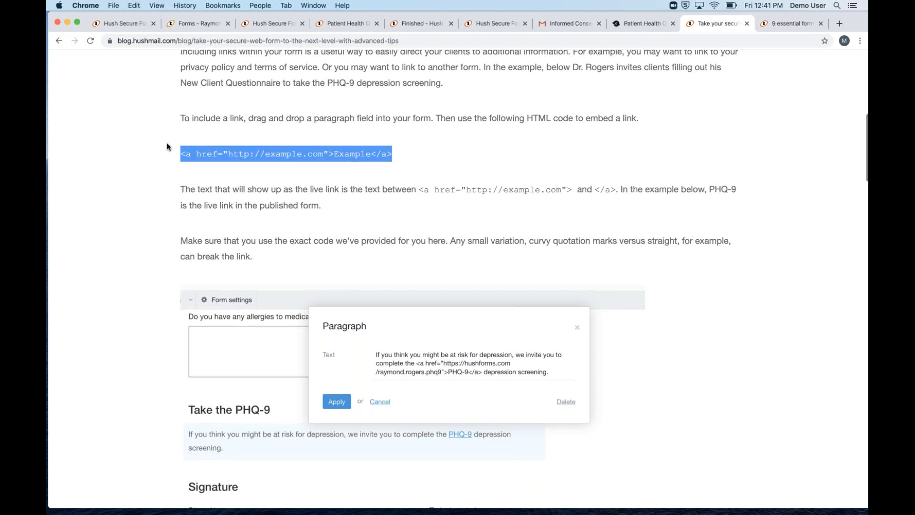
pyautogui.scroll(1, 167, 142)
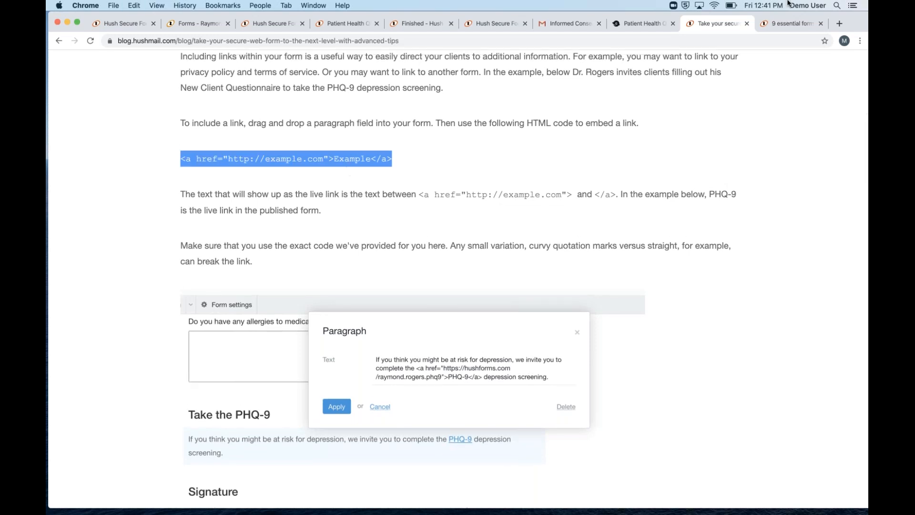
# Replace the paragraph's placeholder text with the pasted <a href> code so it shows an Example link
pyautogui.click(204, 25)
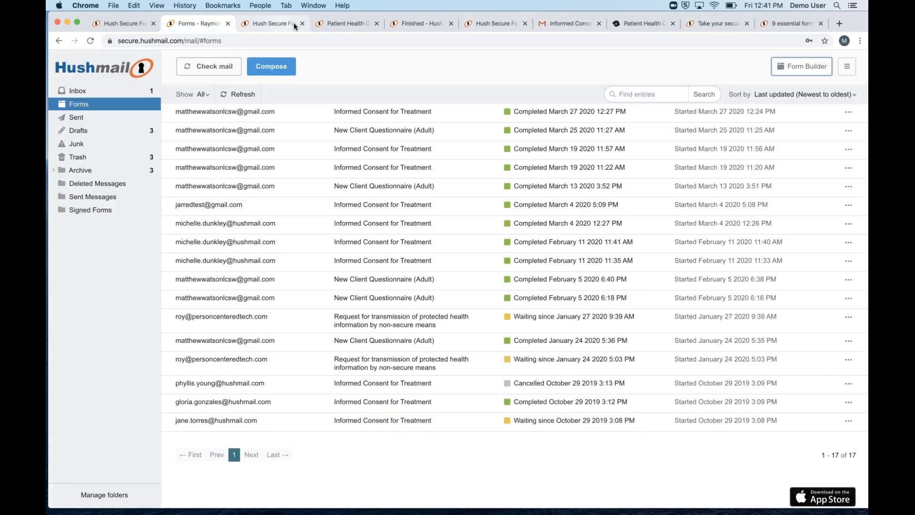
pyautogui.click(293, 22)
pyautogui.click(333, 24)
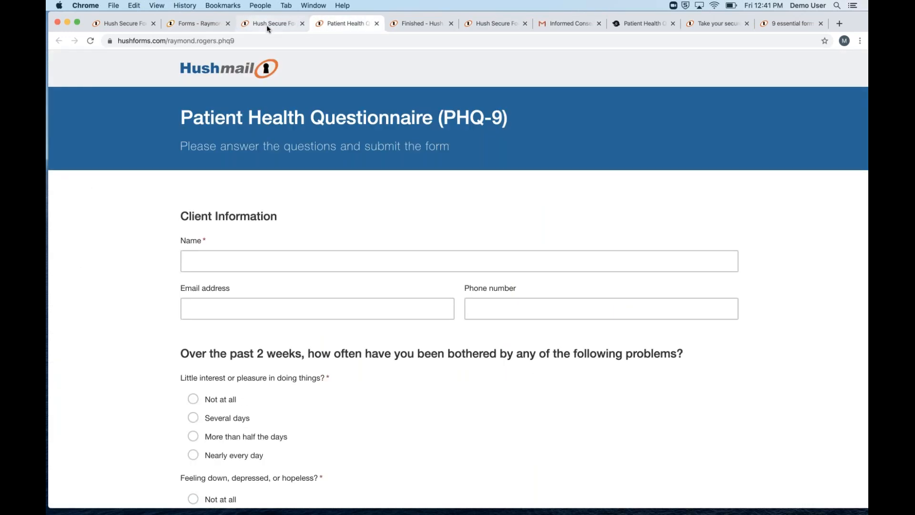
pyautogui.click(266, 25)
pyautogui.click(261, 456)
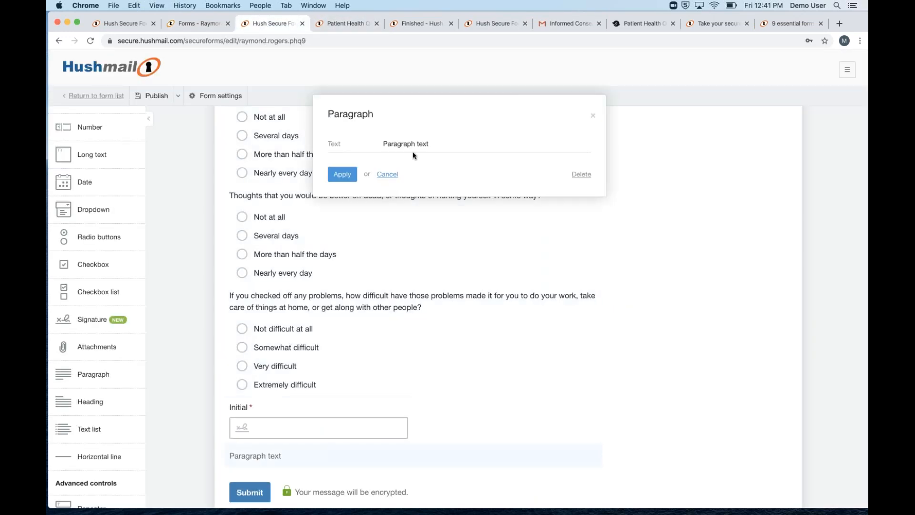
pyautogui.tripleClick(409, 145)
pyautogui.press('super+v')
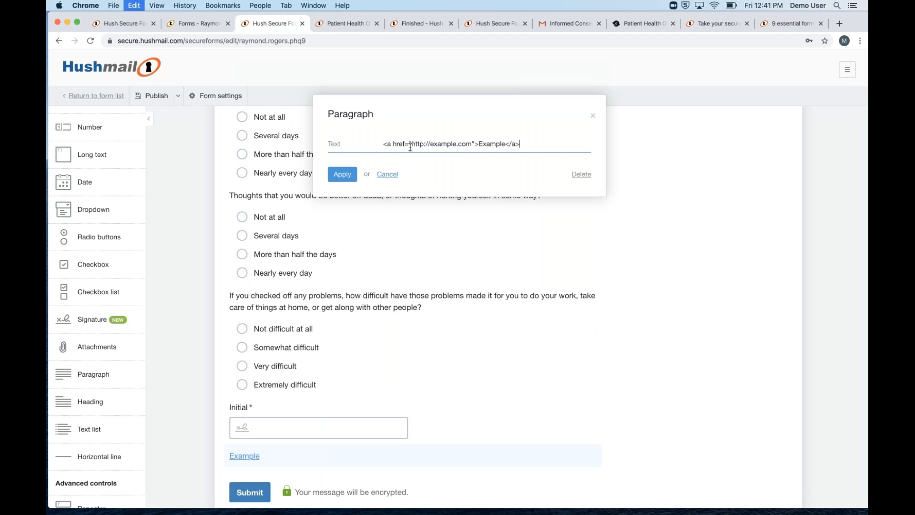
pyautogui.moveTo(472, 143); pyautogui.dragTo(412, 144)
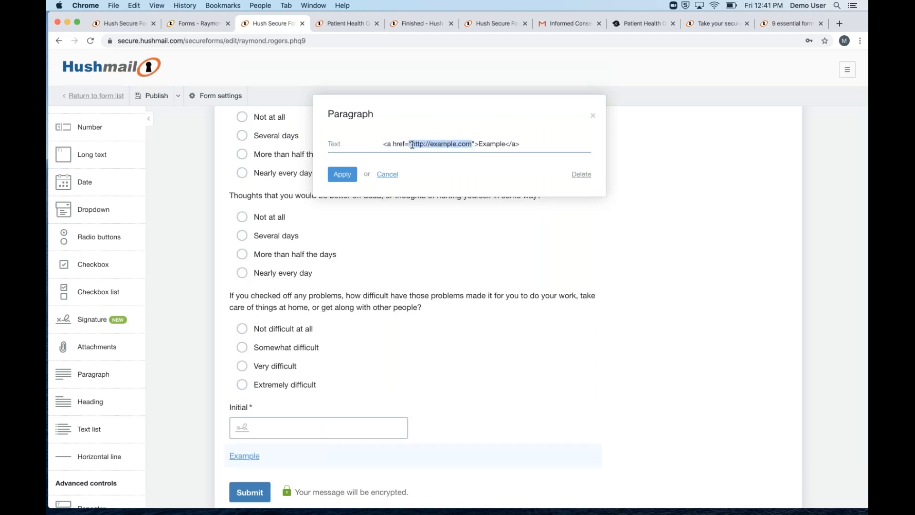
pyautogui.click(348, 175)
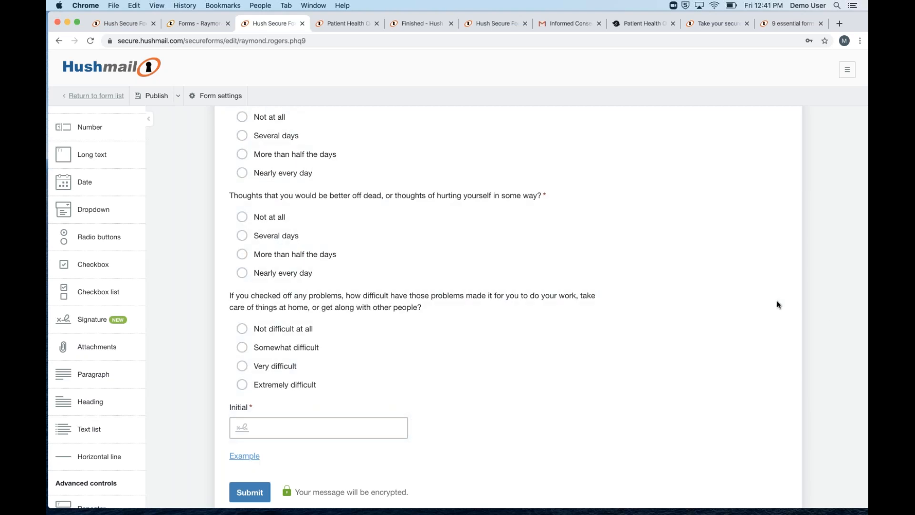
pyautogui.click(777, 315)
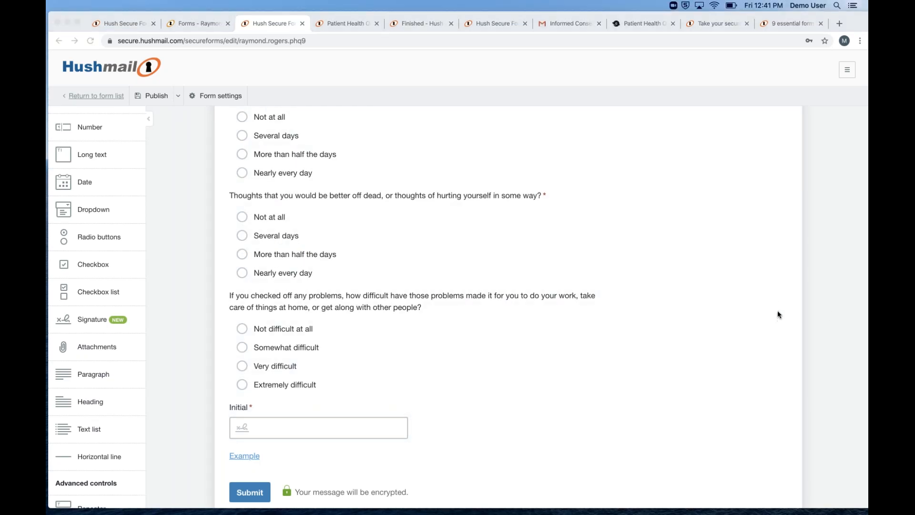